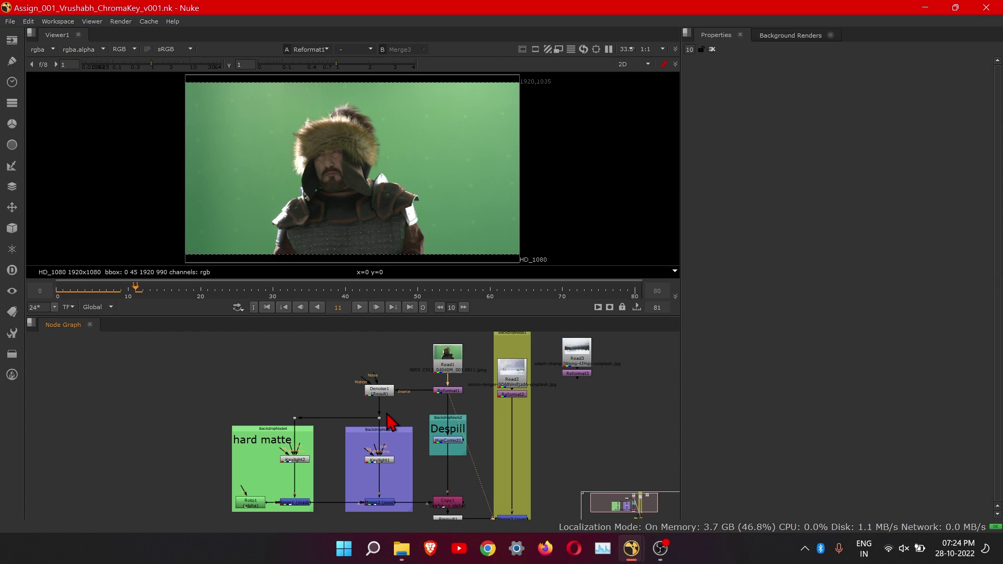
- Compare the reformatted green-screen plate with the finished snow composite in the viewer
{"action": "scroll", "coordinate": [380, 483], "scroll_direction": "up", "scroll_amount": 4}
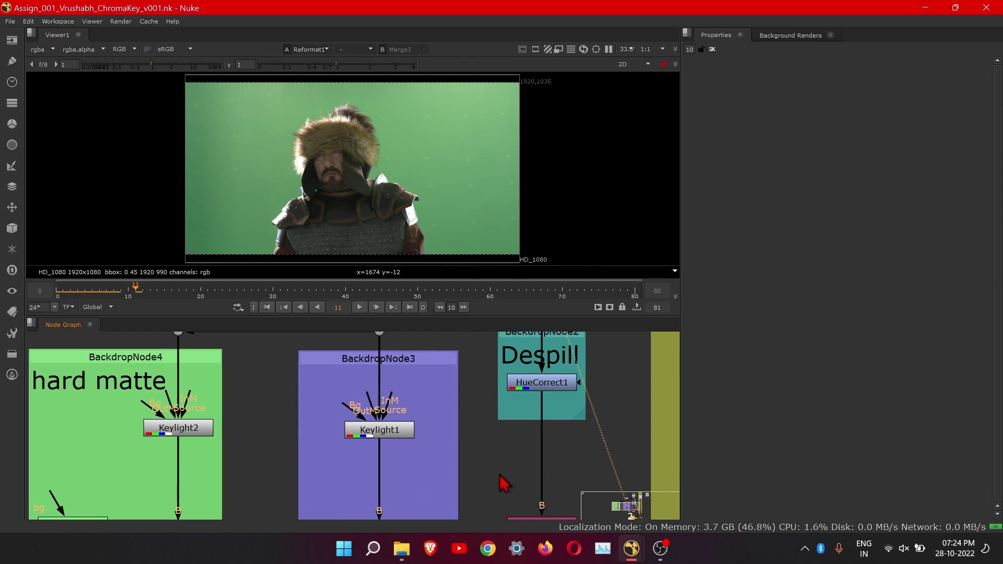
{"action": "key", "text": "1"}
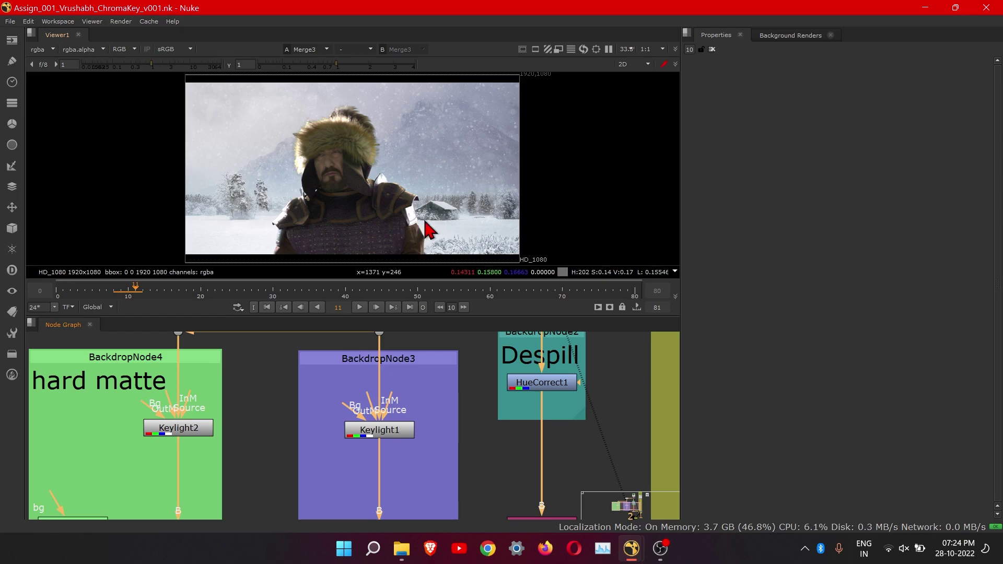
{"action": "key", "text": "2"}
{"action": "key", "text": "1"}
{"action": "scroll", "coordinate": [459, 466], "scroll_direction": "down", "scroll_amount": 6}
{"action": "scroll", "coordinate": [455, 414], "scroll_direction": "up", "scroll_amount": 4}
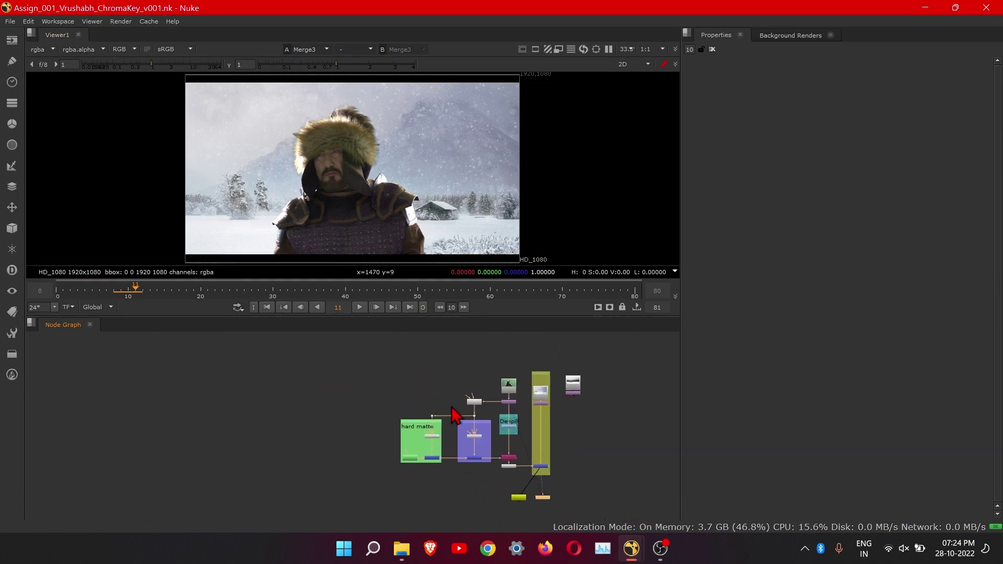
- Paste a copy of the green-screen Read node into the empty area beside the existing keying graph
{"action": "left_click", "coordinate": [574, 391]}
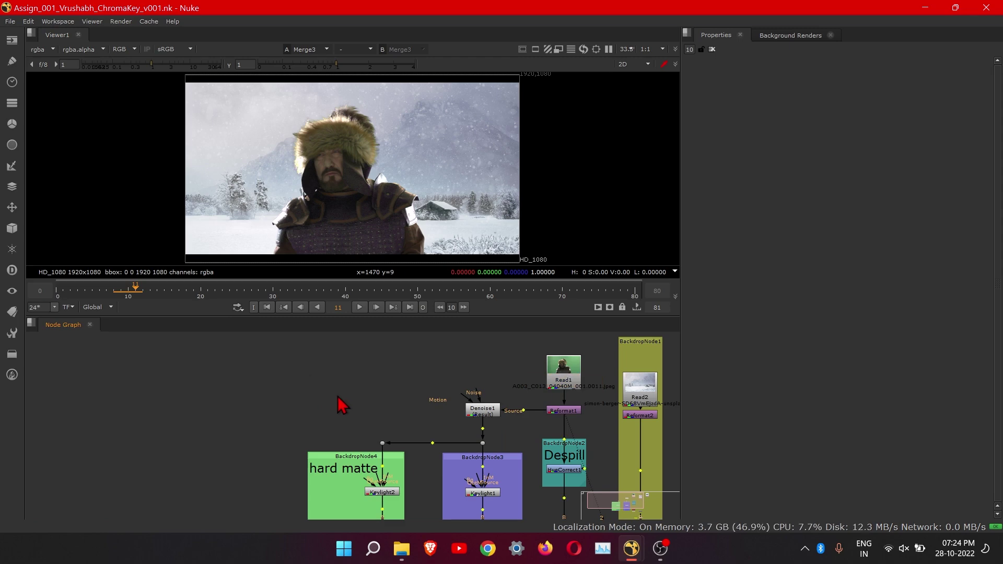
{"action": "key", "text": "ctrl+v"}
{"action": "left_click_drag", "start_coordinate": [301, 397], "coordinate": [169, 385]}
{"action": "middle_click_drag", "start_coordinate": [256, 440], "coordinate": [363, 440]}
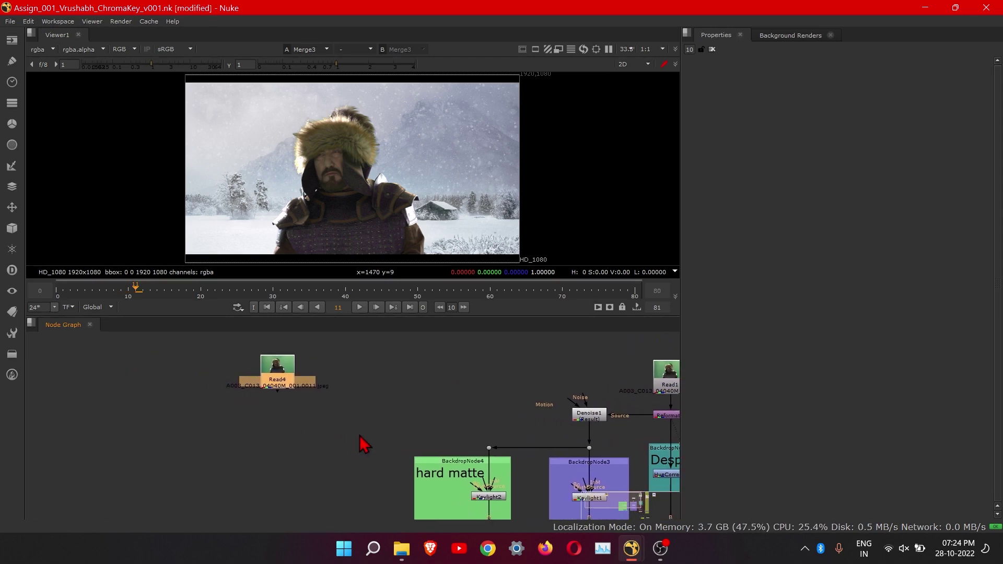
{"action": "scroll", "coordinate": [333, 415], "scroll_direction": "down", "scroll_amount": 3}
{"action": "middle_click_drag", "start_coordinate": [271, 360], "coordinate": [408, 406]}
{"action": "scroll", "coordinate": [327, 368], "scroll_direction": "up", "scroll_amount": 4}
{"action": "left_click", "coordinate": [412, 435]}
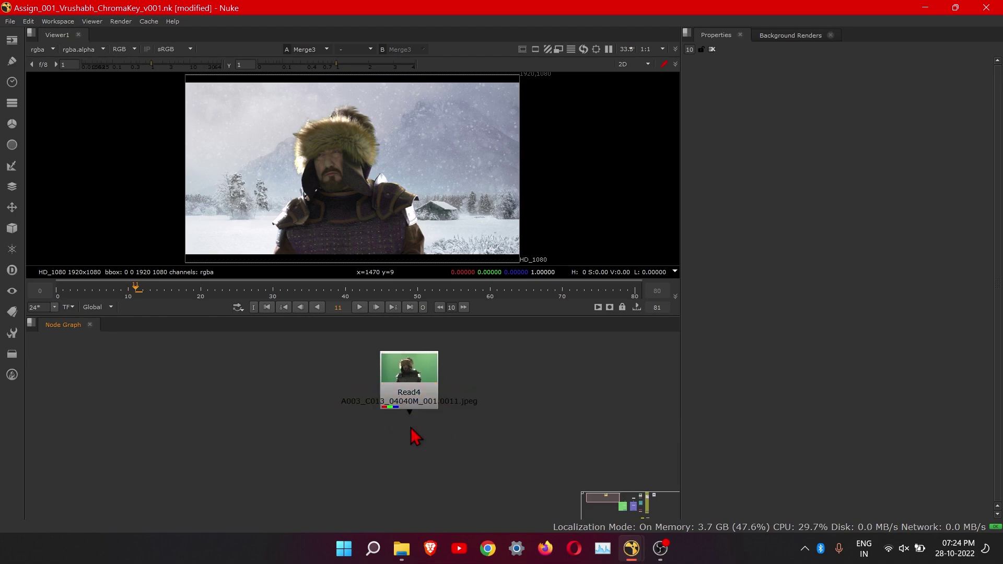
- Place the viewer node below the copied Read4 node and connect it to display that footage
{"action": "scroll", "coordinate": [439, 454], "scroll_direction": "down", "scroll_amount": 4}
{"action": "middle_click_drag", "start_coordinate": [661, 467], "coordinate": [513, 375]}
{"action": "middle_click_drag", "start_coordinate": [572, 463], "coordinate": [501, 399]}
{"action": "left_click_drag", "start_coordinate": [546, 456], "coordinate": [279, 440]}
{"action": "middle_click_drag", "start_coordinate": [281, 441], "coordinate": [459, 517]}
{"action": "middle_click_drag", "start_coordinate": [389, 488], "coordinate": [362, 425]}
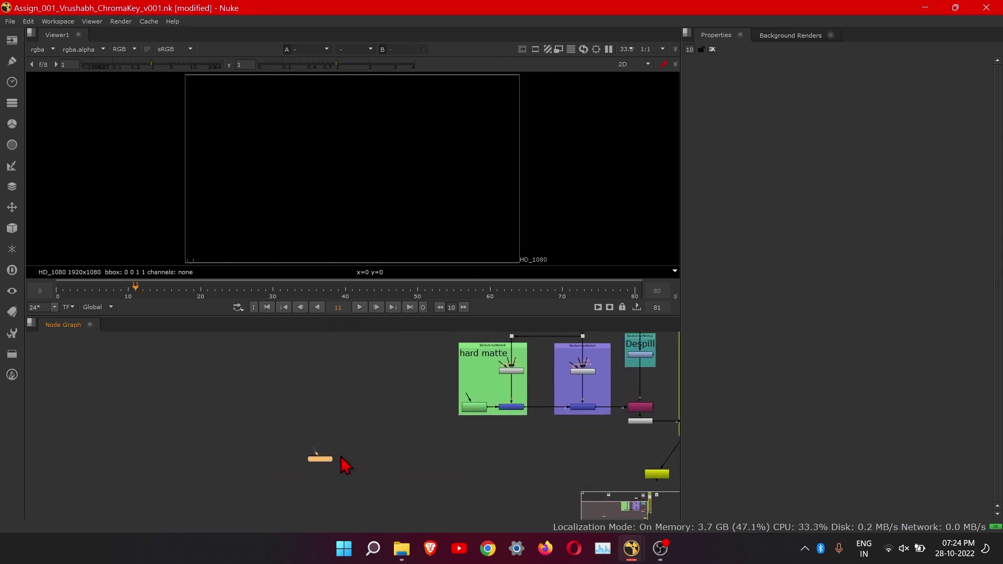
{"action": "left_click_drag", "start_coordinate": [320, 460], "coordinate": [366, 401]}
{"action": "middle_click_drag", "start_coordinate": [367, 401], "coordinate": [374, 475]}
{"action": "mouse_move", "coordinate": [374, 475]}
{"action": "left_mouse_down"}
{"action": "mouse_move", "coordinate": [353, 463]}
{"action": "mouse_move", "coordinate": [365, 465]}
{"action": "left_mouse_up"}
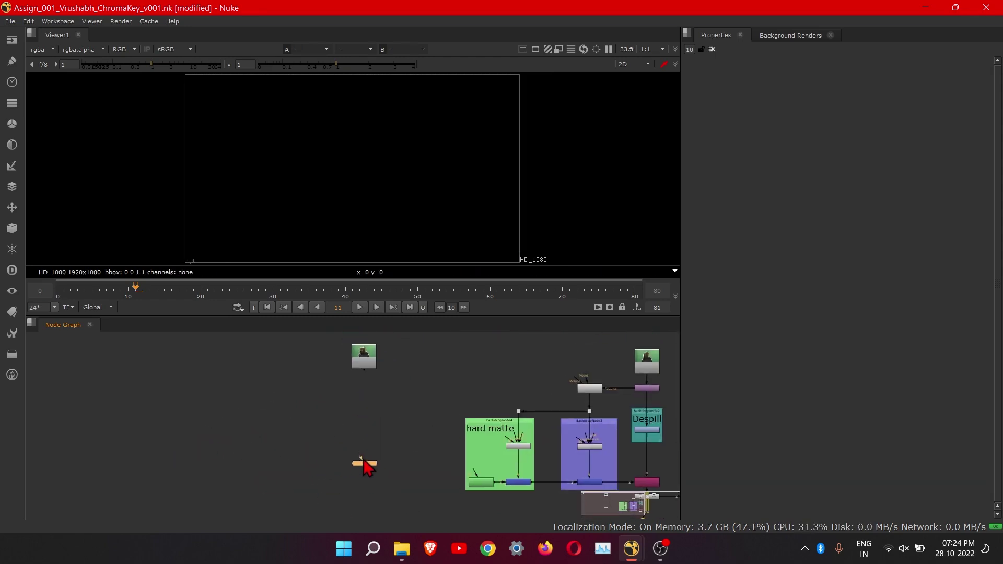
{"action": "left_click_drag", "start_coordinate": [359, 388], "coordinate": [366, 378]}
{"action": "scroll", "coordinate": [402, 384], "scroll_direction": "up", "scroll_amount": 5}
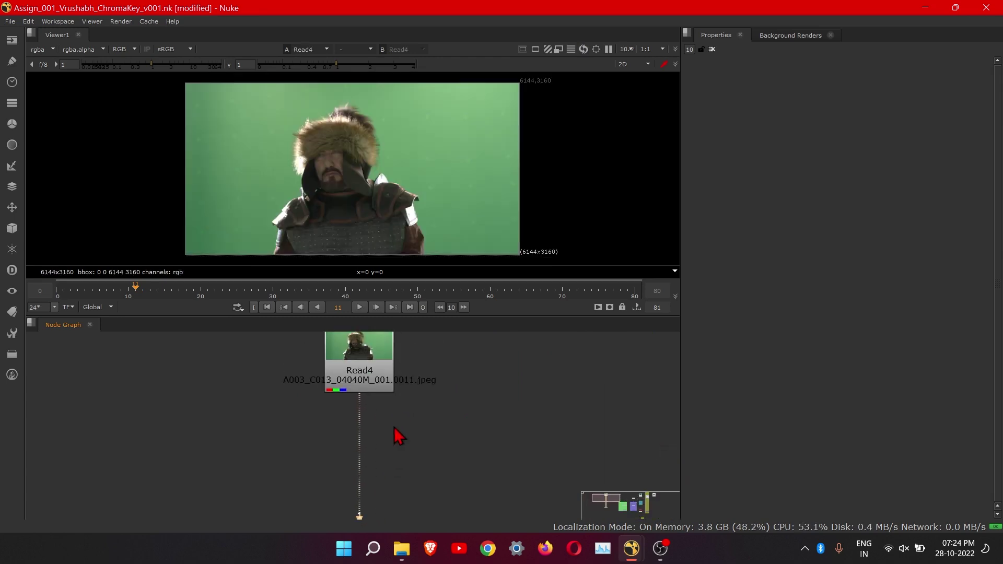
- Choose HD_1080 1920x1080 as the full size format in the project settings
{"action": "left_click", "coordinate": [371, 390]}
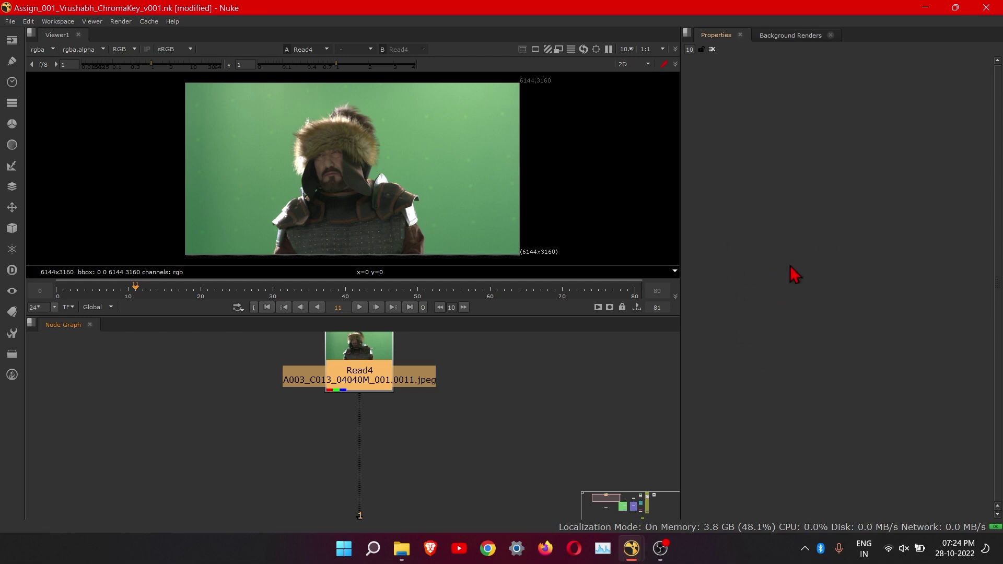
{"action": "key", "text": "s"}
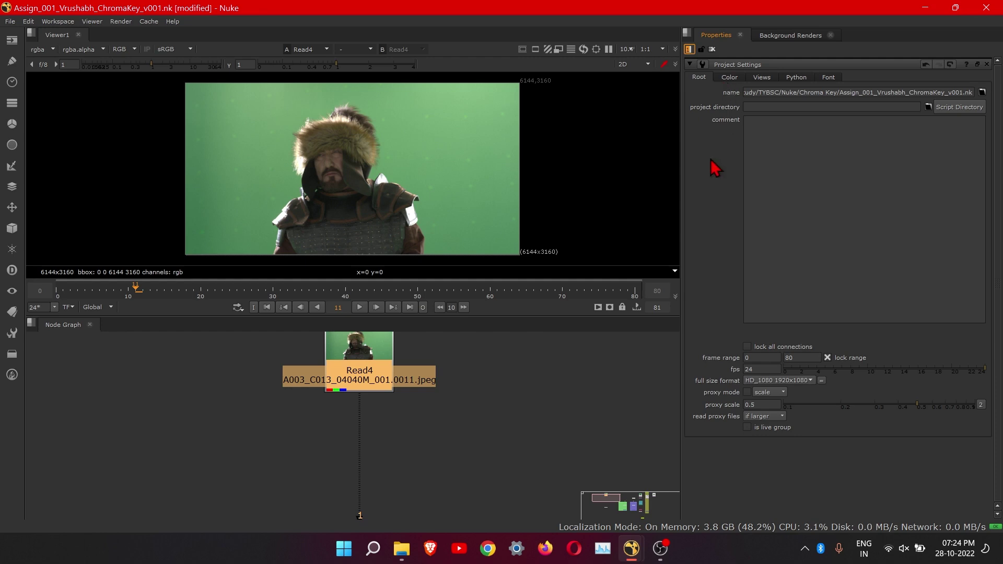
{"action": "left_click", "coordinate": [805, 385]}
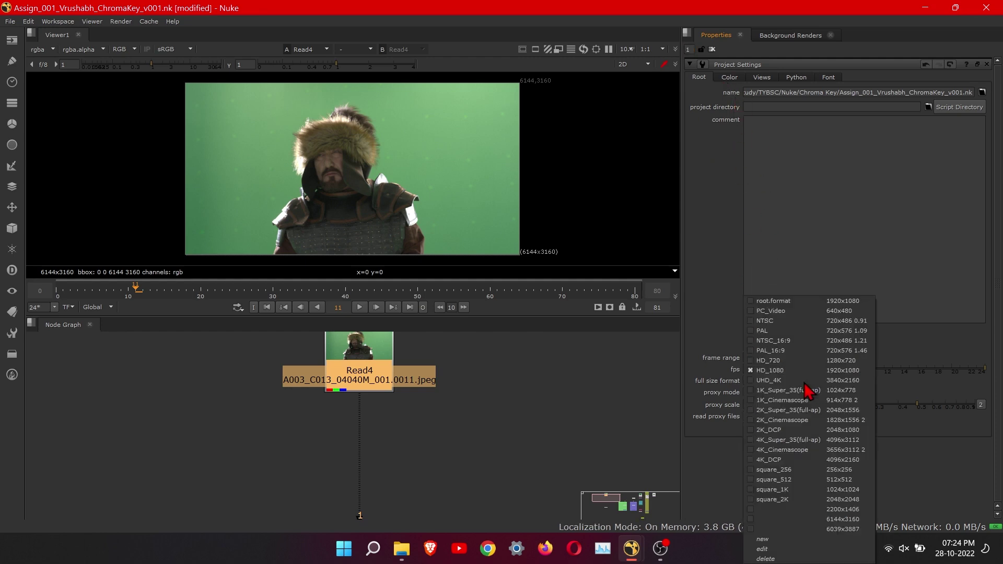
{"action": "left_click", "coordinate": [774, 371]}
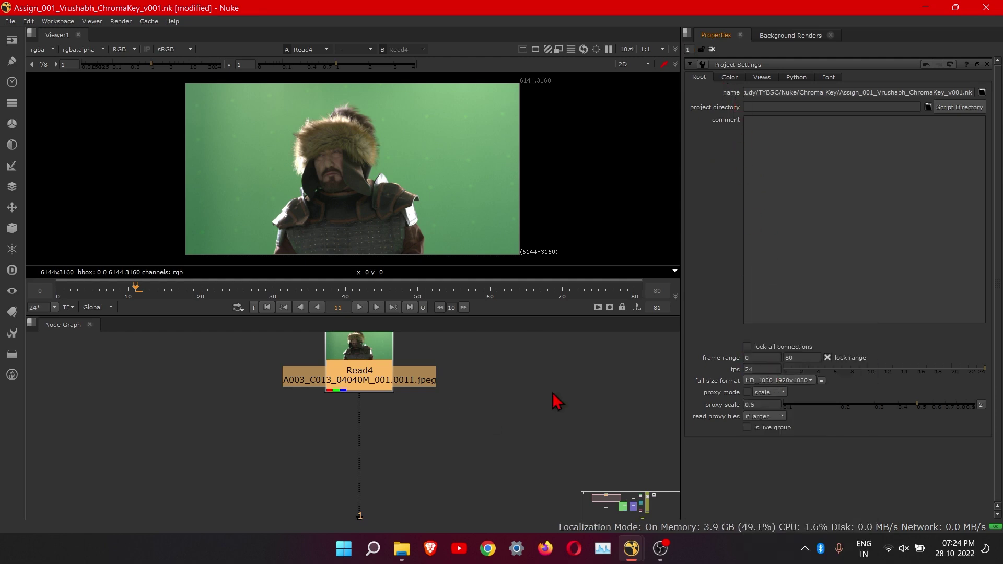
- Add a Reformat node directly below Read4, between the footage and the viewer
{"action": "middle_click_drag", "start_coordinate": [467, 392], "coordinate": [494, 410]}
{"action": "left_click", "coordinate": [448, 434]}
{"action": "left_click", "coordinate": [395, 402]}
{"action": "key", "text": "Tab"}
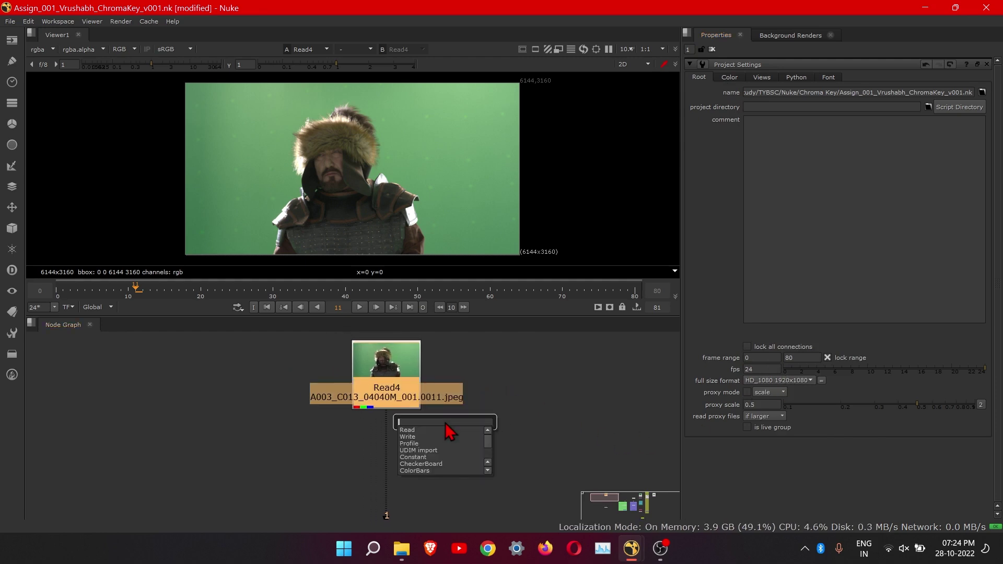
{"action": "type", "text": "reformat"}
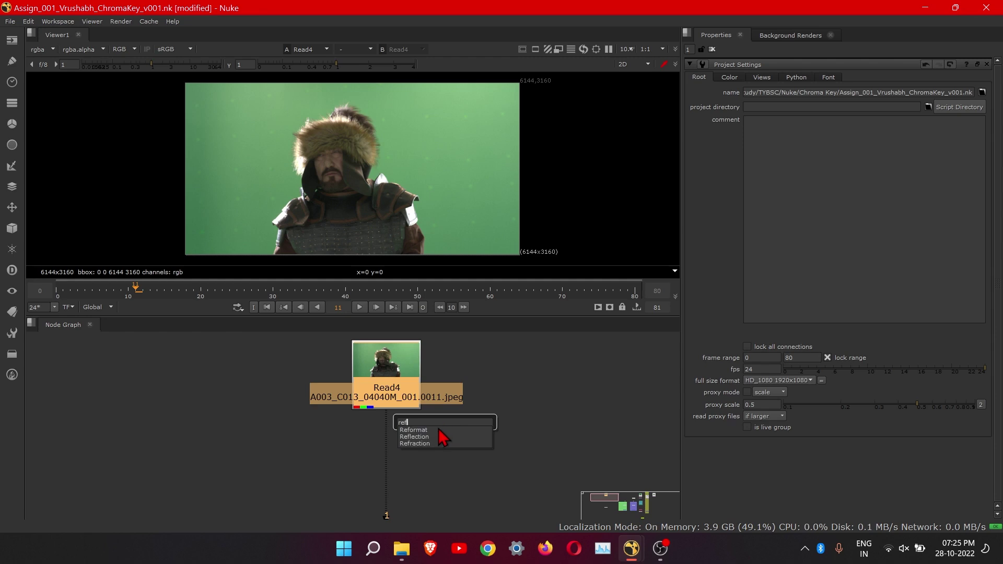
{"action": "key", "text": "Return"}
{"action": "left_click_drag", "start_coordinate": [407, 424], "coordinate": [400, 440]}
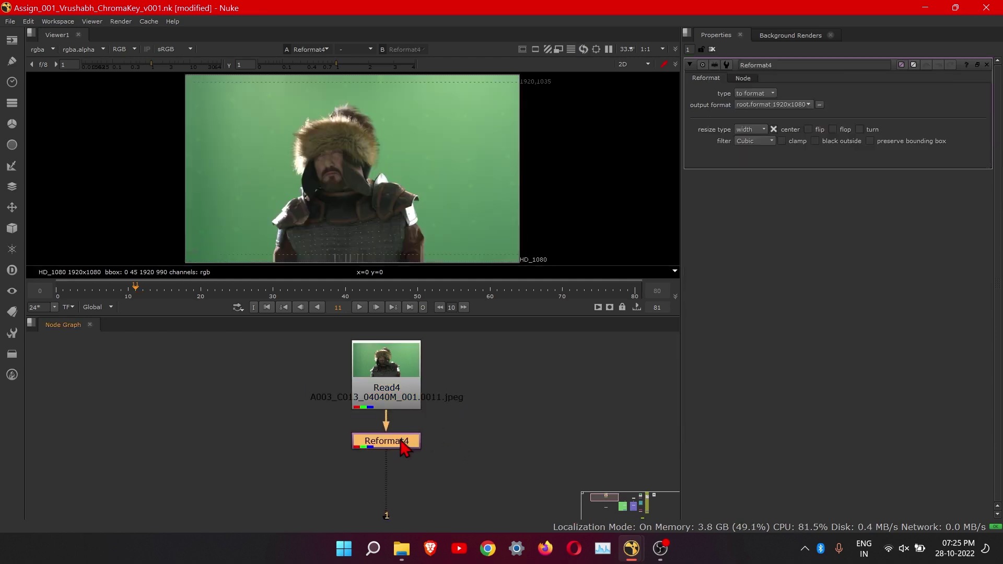
- Inspect the stretched lower edge of the reformatted plate and enable black outside on the Reformat node
{"action": "scroll", "coordinate": [331, 265], "scroll_direction": "up", "scroll_amount": 3}
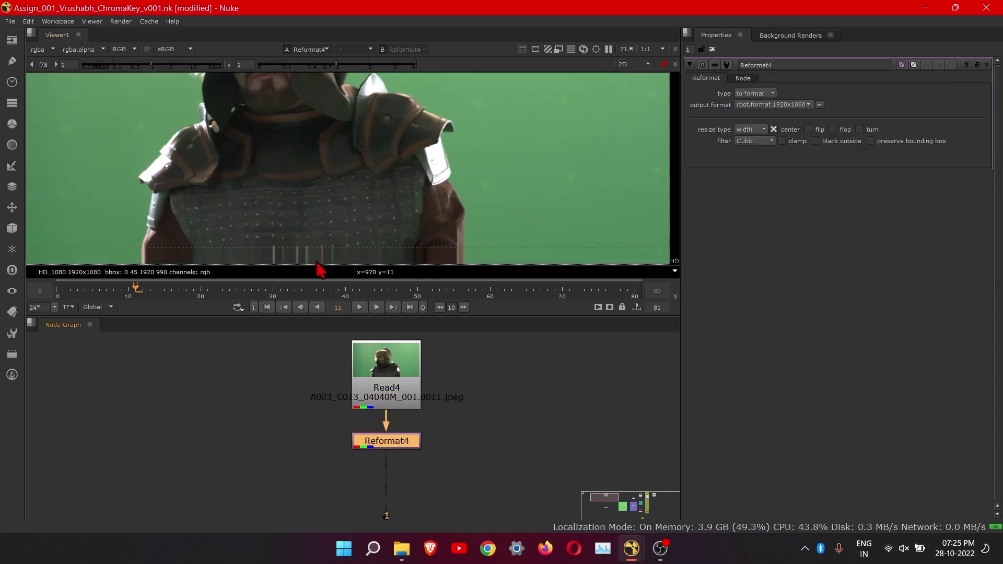
{"action": "scroll", "coordinate": [299, 258], "scroll_direction": "down", "scroll_amount": 2}
{"action": "scroll", "coordinate": [336, 247], "scroll_direction": "down", "scroll_amount": 2}
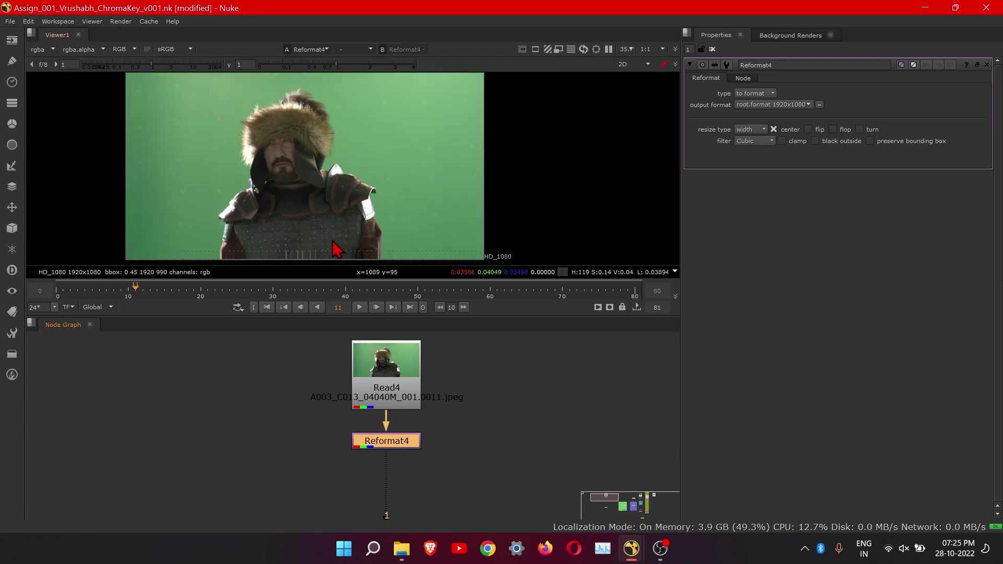
{"action": "scroll", "coordinate": [574, 211], "scroll_direction": "down", "scroll_amount": 1}
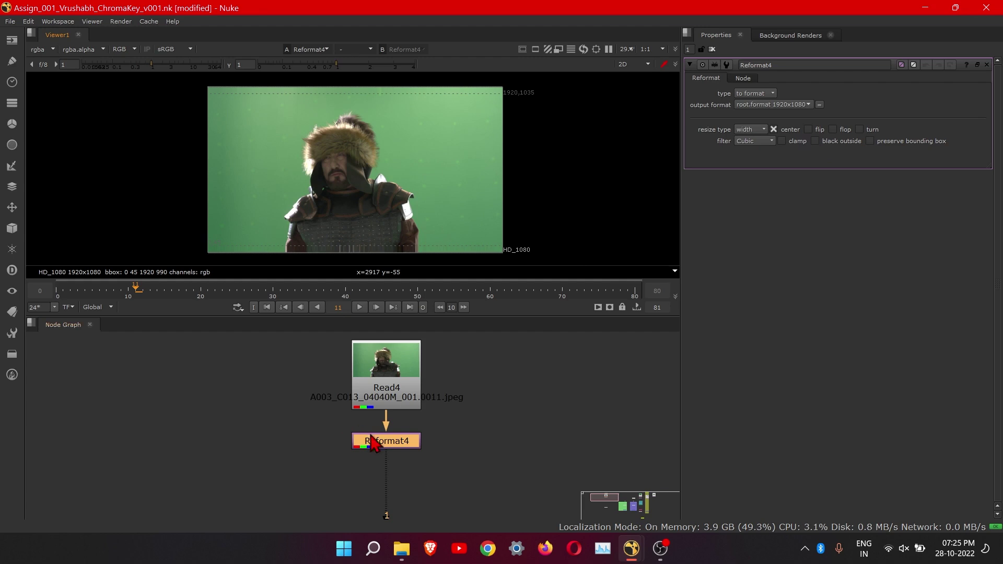
{"action": "left_click", "coordinate": [815, 141]}
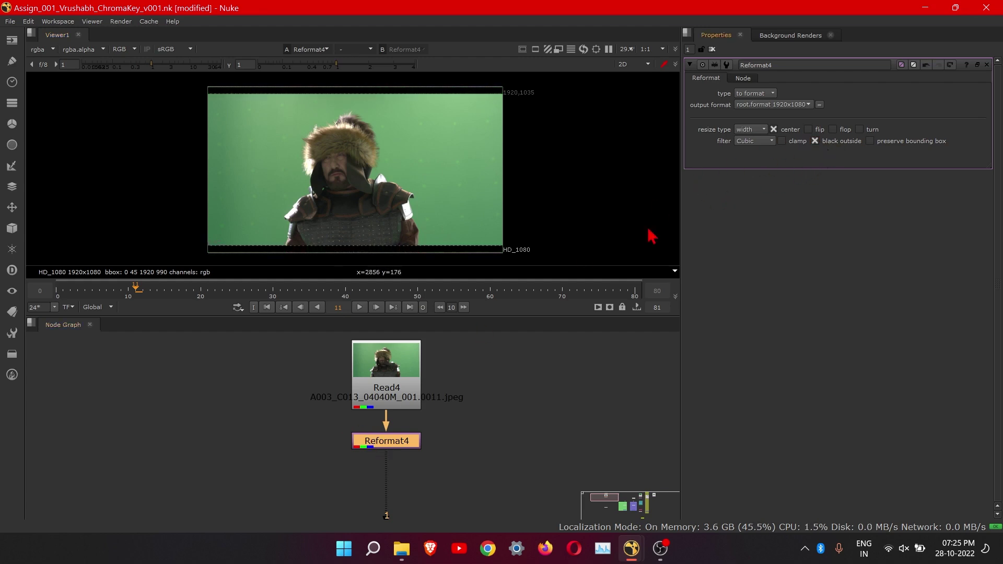
{"action": "scroll", "coordinate": [370, 223], "scroll_direction": "up", "scroll_amount": 1}
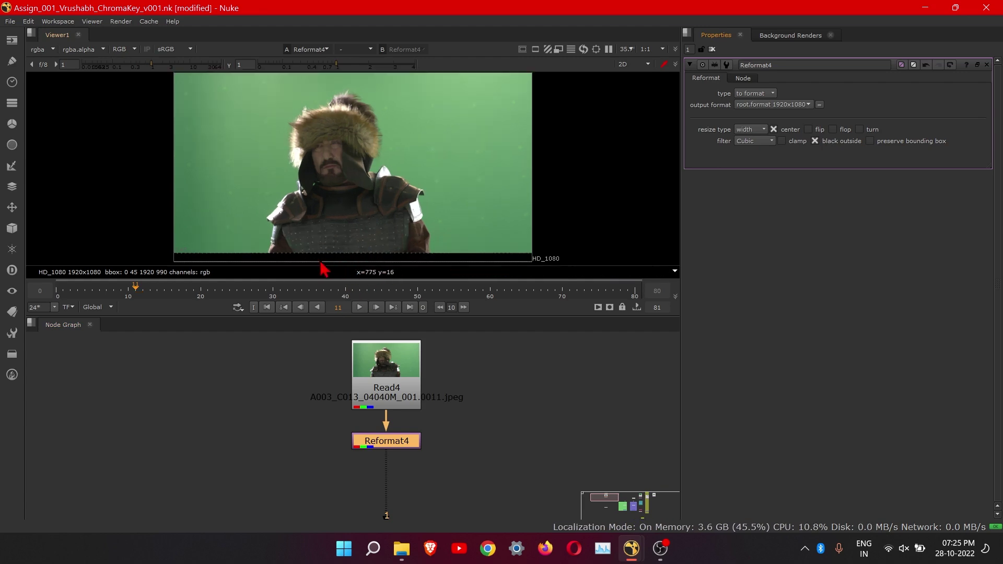
{"action": "scroll", "coordinate": [337, 261], "scroll_direction": "down", "scroll_amount": 1}
{"action": "scroll", "coordinate": [387, 459], "scroll_direction": "up", "scroll_amount": 1}
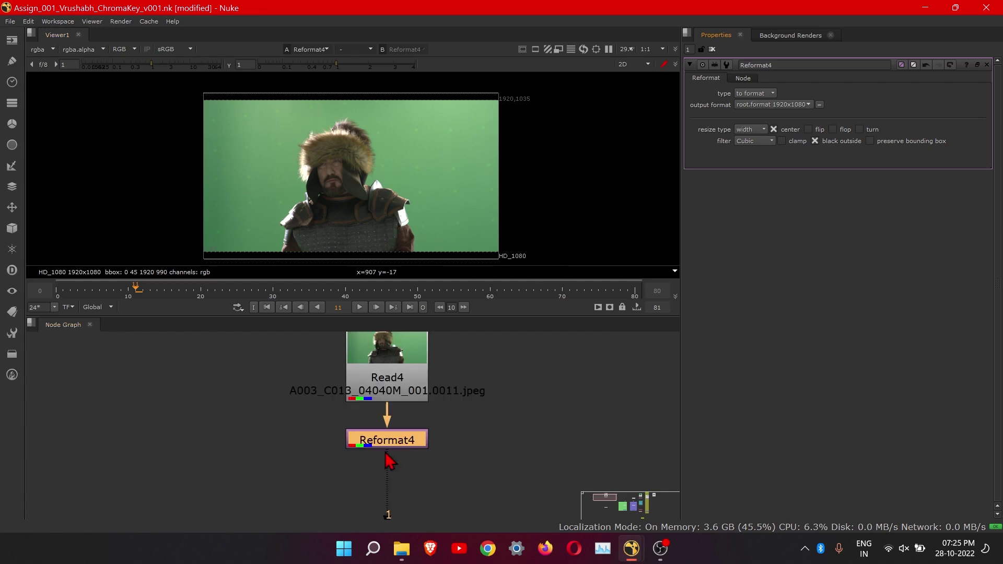
- Examine the grain on the dark chest armour up close and enlarge the viewer area
{"action": "scroll", "coordinate": [302, 226], "scroll_direction": "up", "scroll_amount": 8}
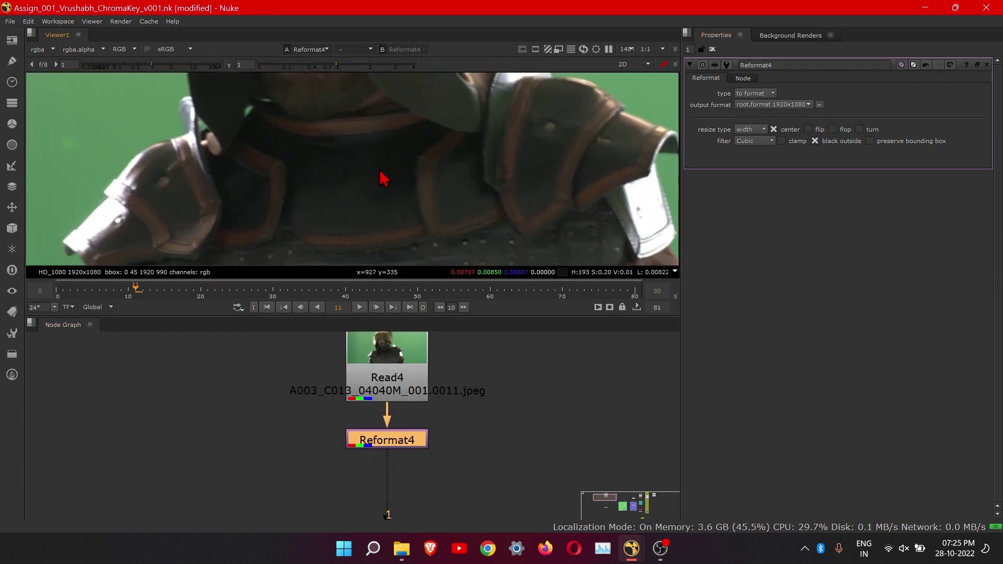
{"action": "scroll", "coordinate": [372, 201], "scroll_direction": "up", "scroll_amount": 6}
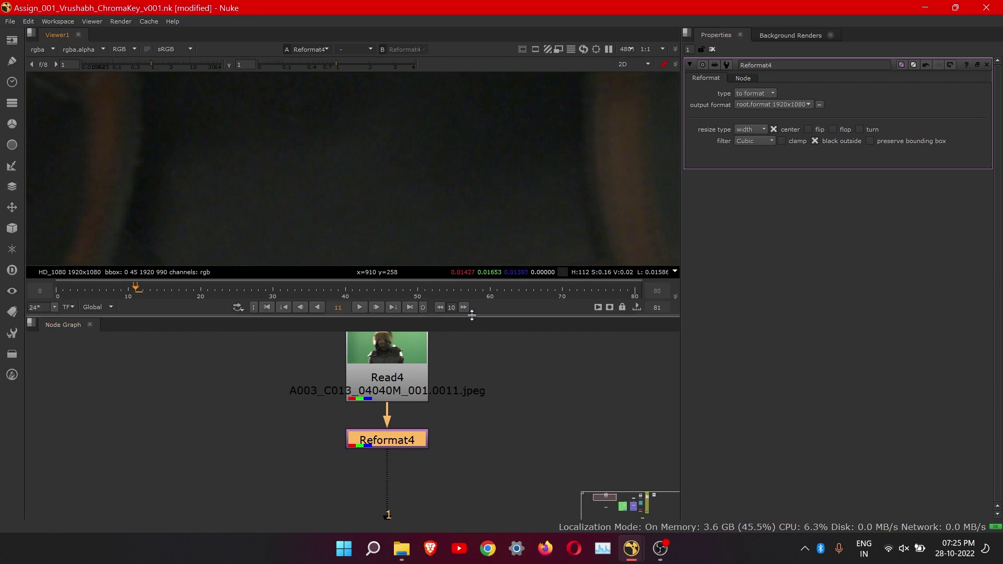
{"action": "left_click_drag", "start_coordinate": [471, 316], "coordinate": [472, 377]}
{"action": "scroll", "coordinate": [413, 257], "scroll_direction": "down", "scroll_amount": 4}
{"action": "scroll", "coordinate": [413, 256], "scroll_direction": "down", "scroll_amount": 5}
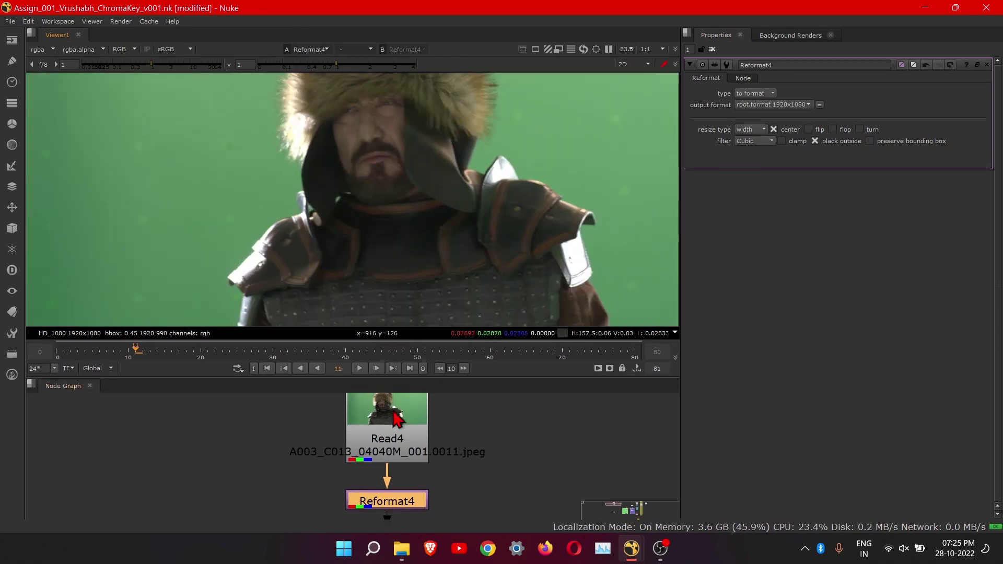
- Add a Denoise node fed by Reformat4 and place it beside the main branch
{"action": "middle_click_drag", "start_coordinate": [416, 465], "coordinate": [430, 431]}
{"action": "key", "text": "Tab"}
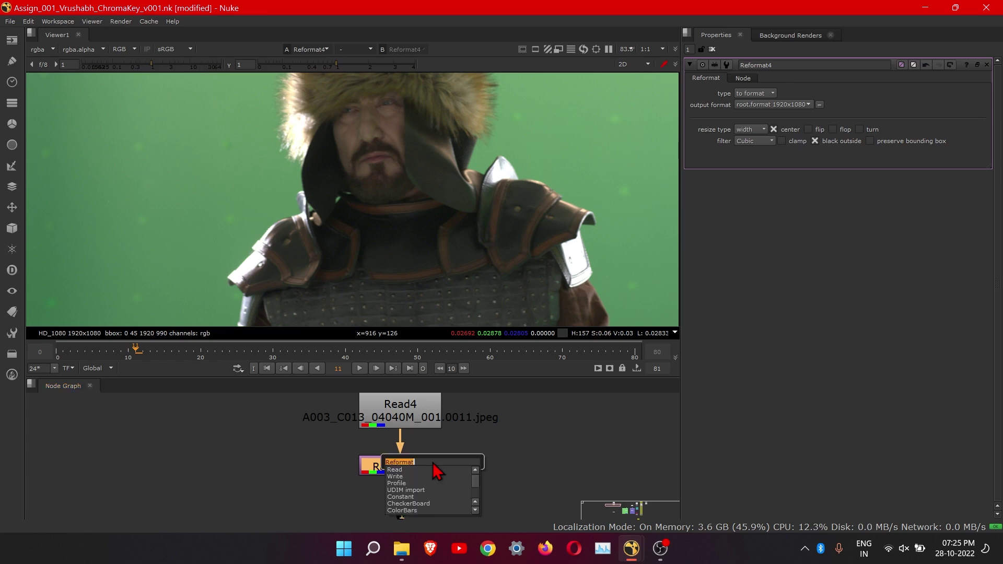
{"action": "type", "text": "de"}
{"action": "left_click", "coordinate": [417, 490]}
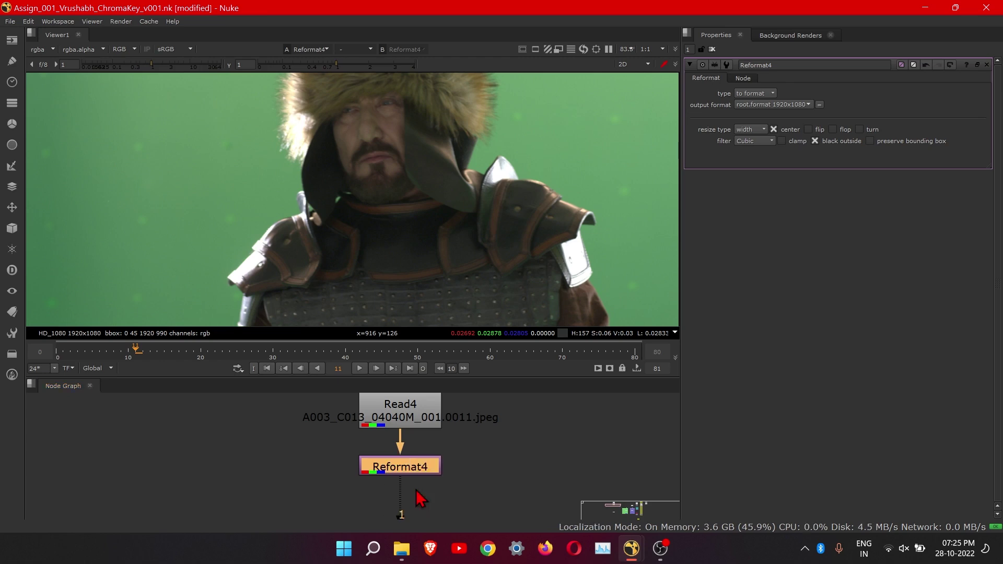
{"action": "left_click_drag", "start_coordinate": [417, 497], "coordinate": [243, 464]}
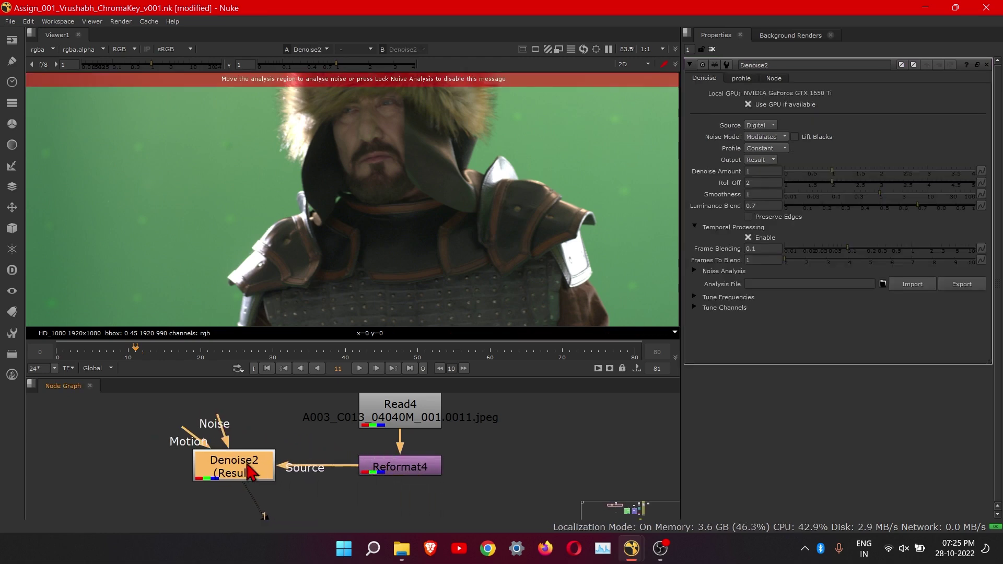
{"action": "middle_click_drag", "start_coordinate": [249, 444], "coordinate": [345, 463]}
{"action": "scroll", "coordinate": [337, 436], "scroll_direction": "down", "scroll_amount": 2}
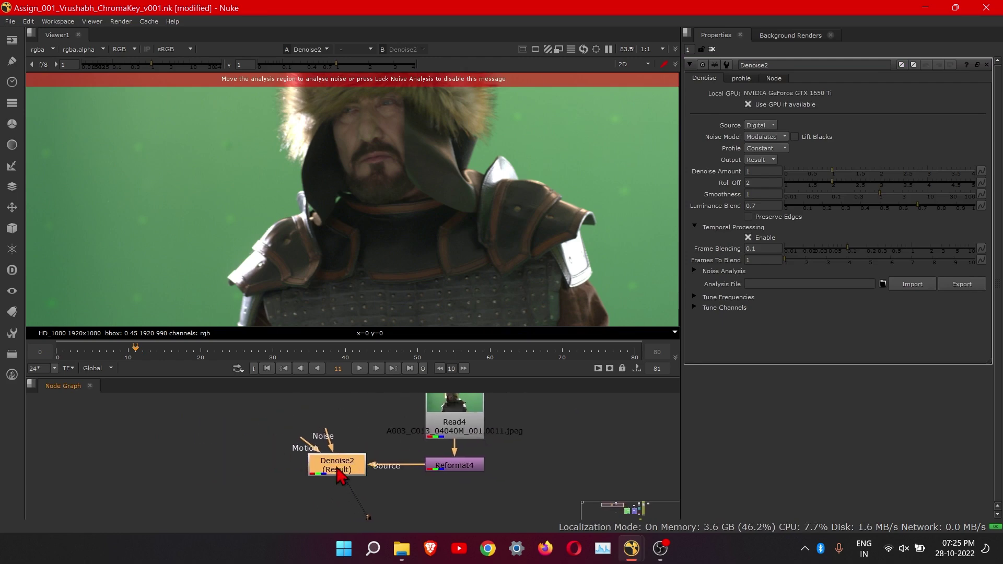
- Position the Denoise analysis region over the flat dark area in the middle of the chest armour
{"action": "scroll", "coordinate": [311, 249], "scroll_direction": "down", "scroll_amount": 5}
{"action": "middle_click_drag", "start_coordinate": [287, 252], "coordinate": [290, 217]}
{"action": "scroll", "coordinate": [187, 266], "scroll_direction": "up", "scroll_amount": 4}
{"action": "scroll", "coordinate": [196, 271], "scroll_direction": "up", "scroll_amount": 1}
{"action": "left_click_drag", "start_coordinate": [202, 245], "coordinate": [254, 184]}
{"action": "middle_click_drag", "start_coordinate": [343, 182], "coordinate": [293, 221]}
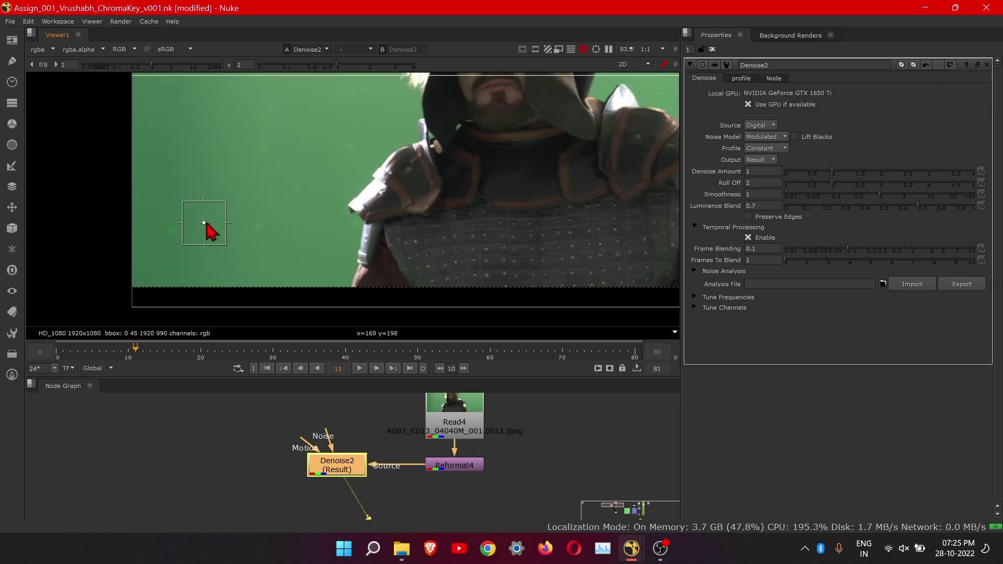
{"action": "left_click_drag", "start_coordinate": [207, 222], "coordinate": [524, 188]}
{"action": "scroll", "coordinate": [401, 230], "scroll_direction": "up", "scroll_amount": 6}
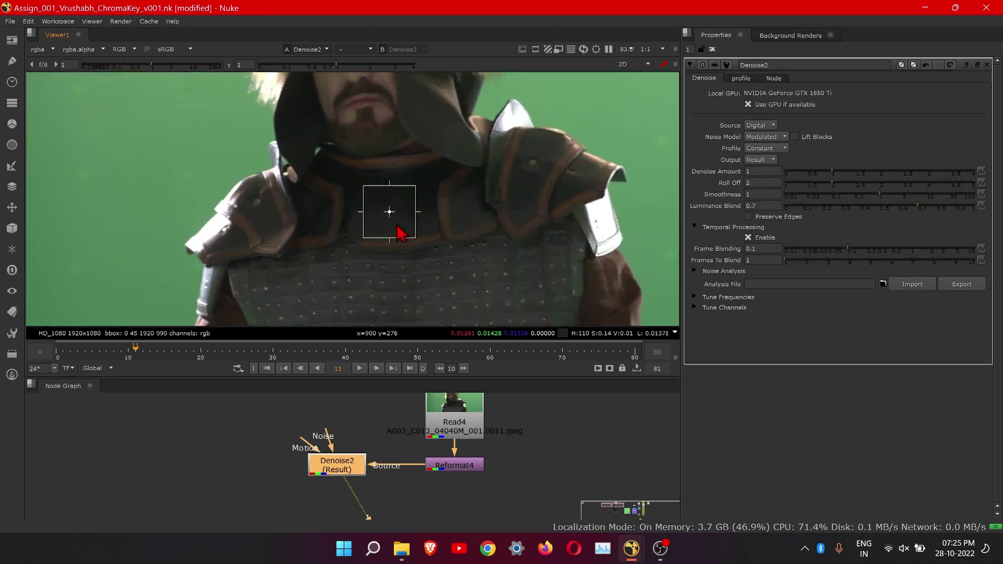
{"action": "scroll", "coordinate": [412, 188], "scroll_direction": "down", "scroll_amount": 2}
{"action": "left_click_drag", "start_coordinate": [423, 189], "coordinate": [421, 176]}
{"action": "middle_click_drag", "start_coordinate": [445, 212], "coordinate": [387, 246]}
{"action": "scroll", "coordinate": [367, 218], "scroll_direction": "down", "scroll_amount": 3}
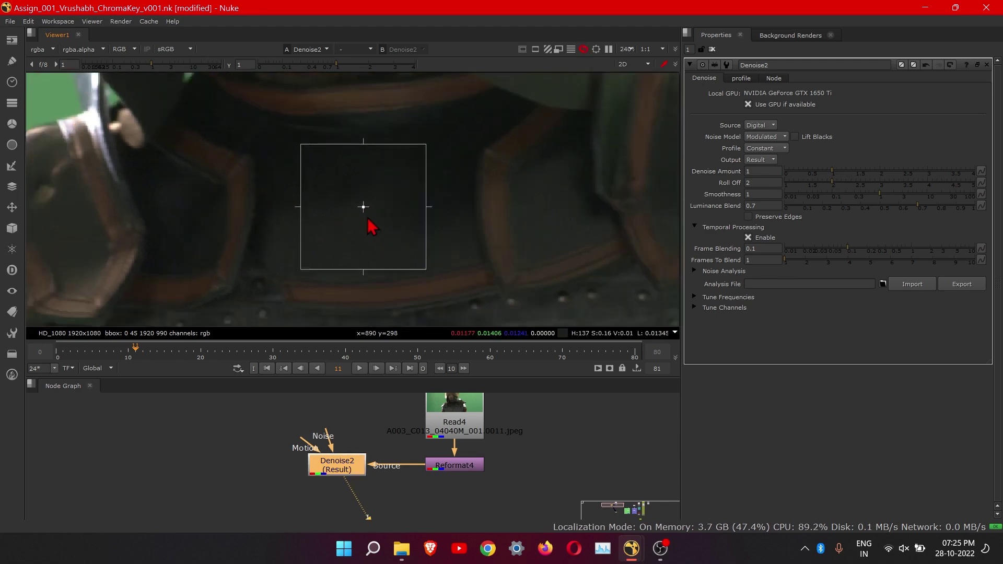
- Raise the Denoise Amount to 3.98 while viewing the analysed chest area up close
{"action": "scroll", "coordinate": [366, 213], "scroll_direction": "up", "scroll_amount": 5}
{"action": "scroll", "coordinate": [394, 233], "scroll_direction": "up", "scroll_amount": 2}
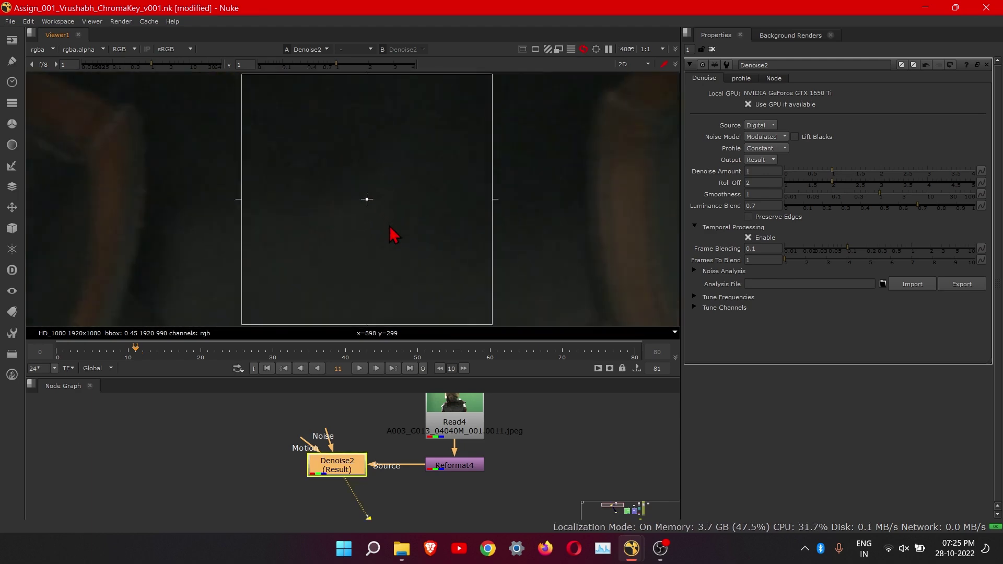
{"action": "scroll", "coordinate": [395, 235], "scroll_direction": "down", "scroll_amount": 1}
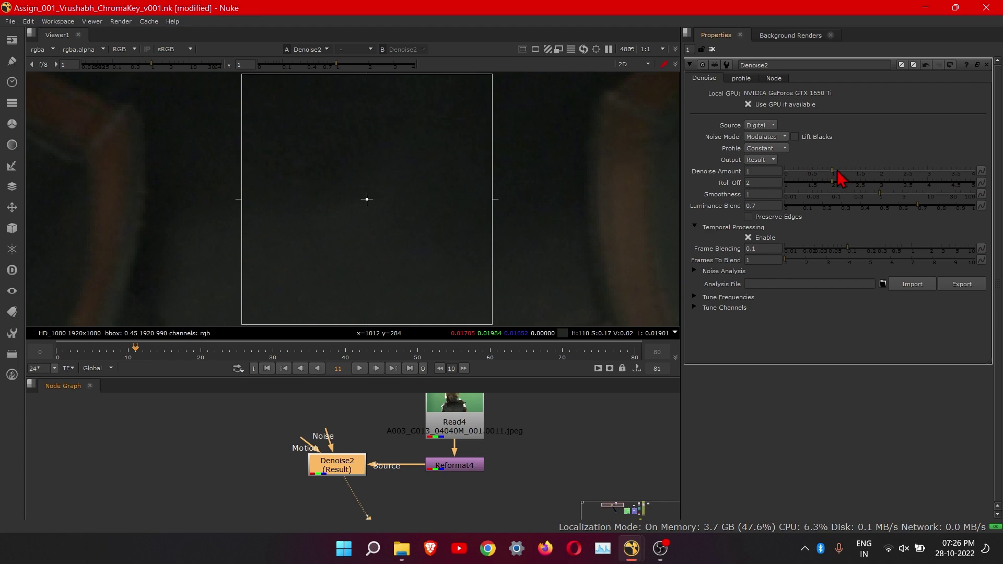
{"action": "left_click_drag", "start_coordinate": [835, 175], "coordinate": [972, 174]}
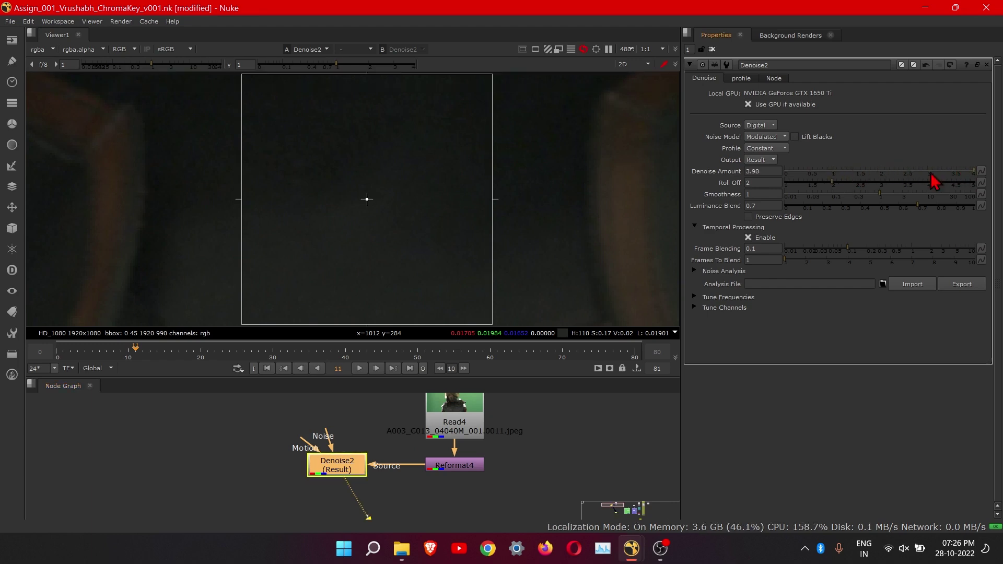
- Try a Denoise Amount of 15 and check the remaining grain inside the analysis region up close
{"action": "left_click", "coordinate": [763, 172]}
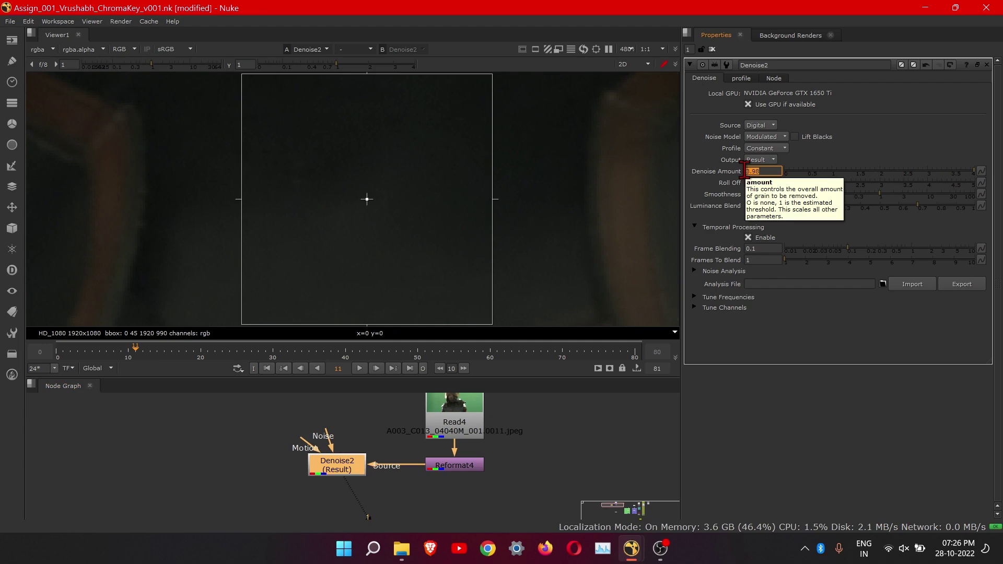
{"action": "type", "text": "15"}
{"action": "key", "text": "Return"}
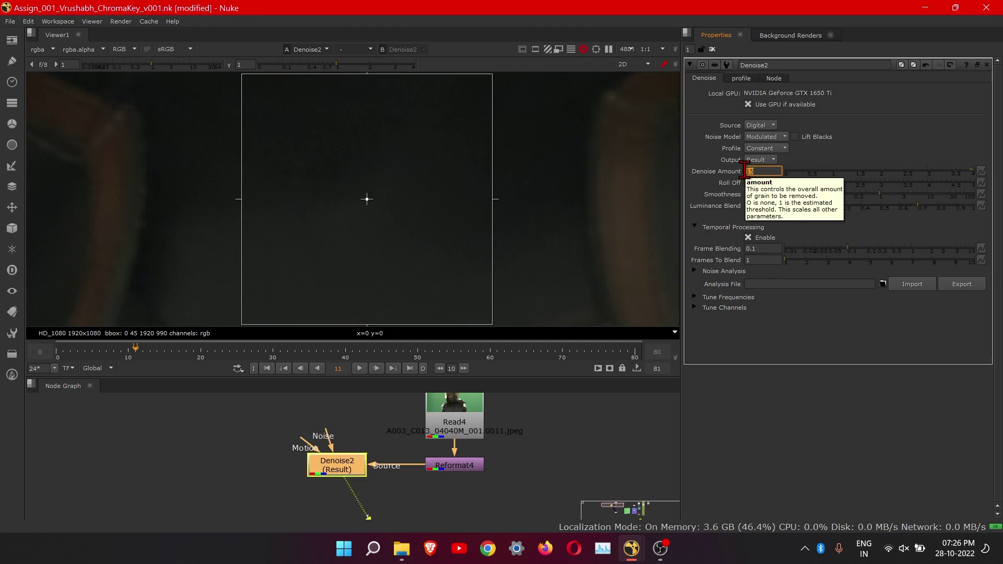
{"action": "scroll", "coordinate": [483, 201], "scroll_direction": "up", "scroll_amount": 5}
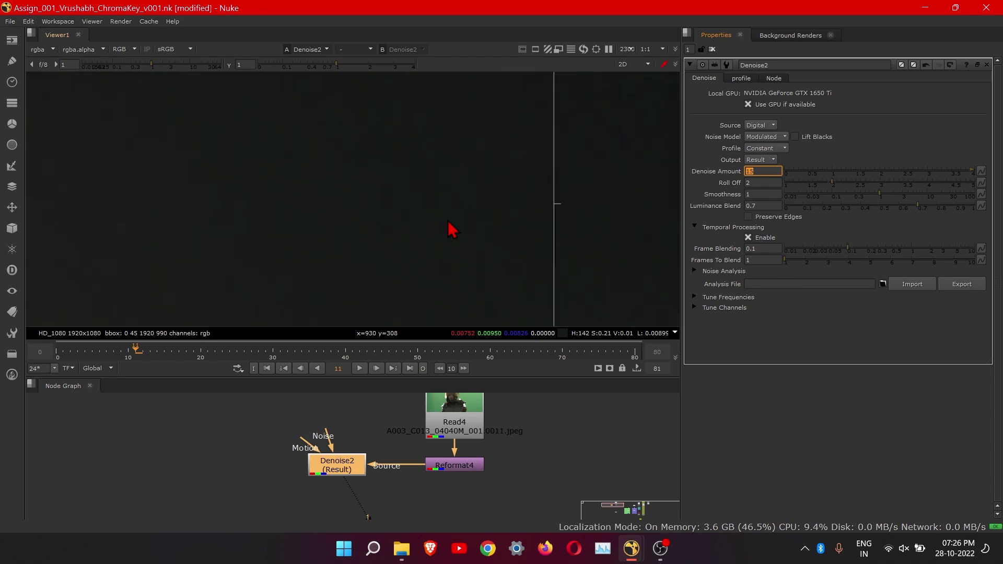
{"action": "scroll", "coordinate": [452, 230], "scroll_direction": "down", "scroll_amount": 3}
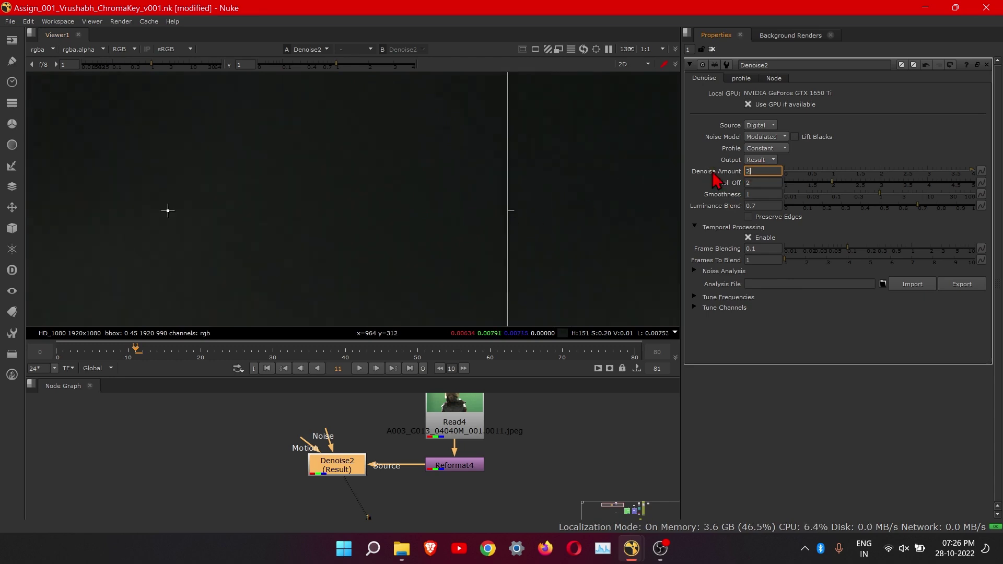
- Set the Denoise Amount to 20 and view the armoured figure with the chest analysis region
{"action": "type", "text": "20"}
{"action": "key", "text": "Return"}
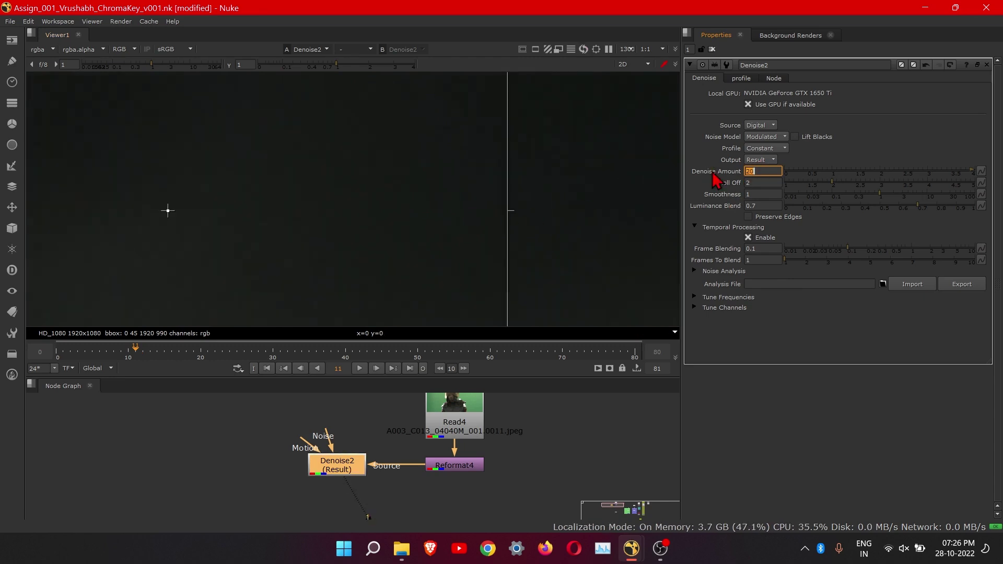
{"action": "scroll", "coordinate": [484, 259], "scroll_direction": "down", "scroll_amount": 4}
{"action": "scroll", "coordinate": [468, 246], "scroll_direction": "down", "scroll_amount": 12}
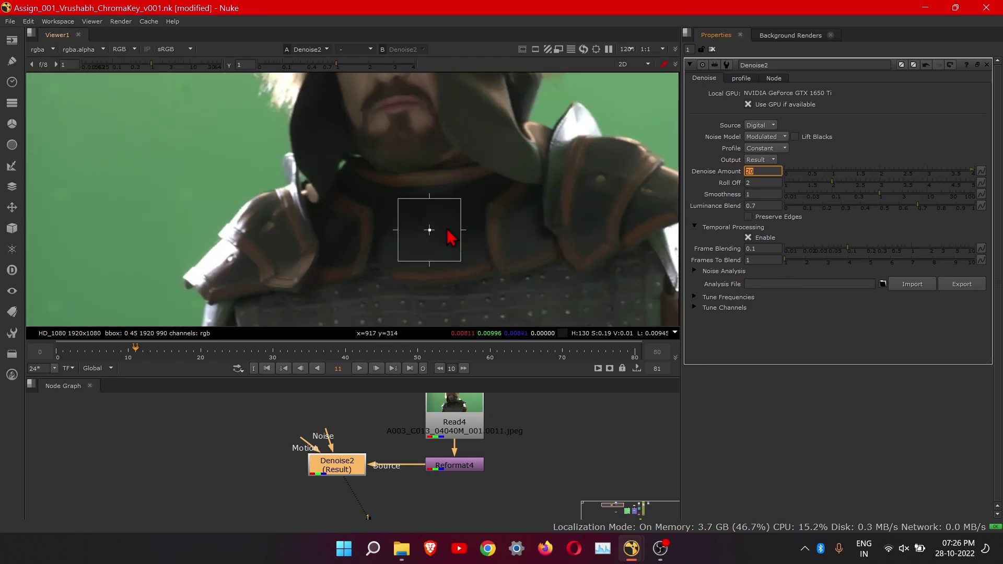
- Examine the denoised shoulder and chest armour up close for remaining grain and loss of detail
{"action": "scroll", "coordinate": [317, 251], "scroll_direction": "up", "scroll_amount": 6}
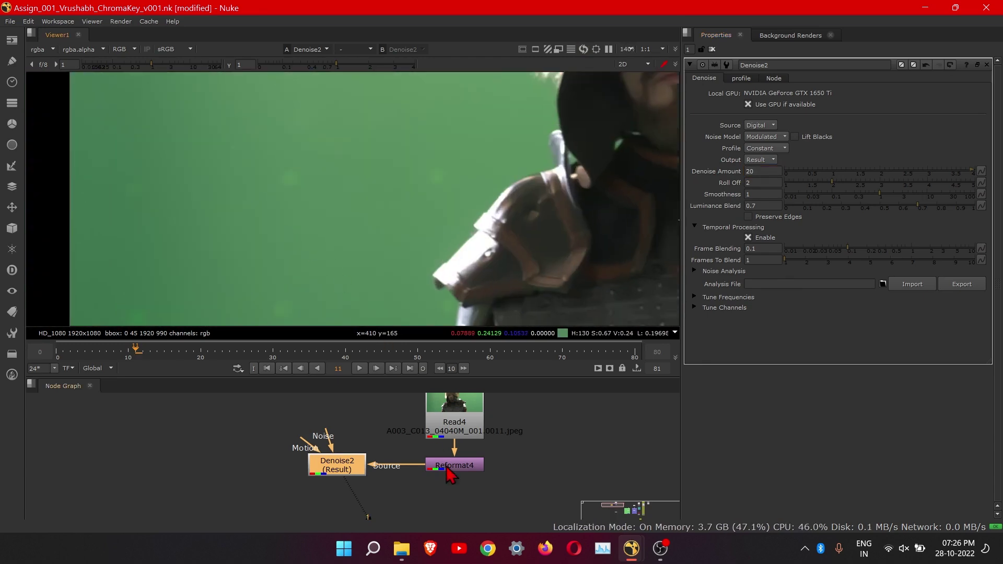
{"action": "scroll", "coordinate": [410, 256], "scroll_direction": "up", "scroll_amount": 3}
{"action": "scroll", "coordinate": [422, 235], "scroll_direction": "down", "scroll_amount": 3}
{"action": "middle_click_drag", "start_coordinate": [524, 250], "coordinate": [331, 214]}
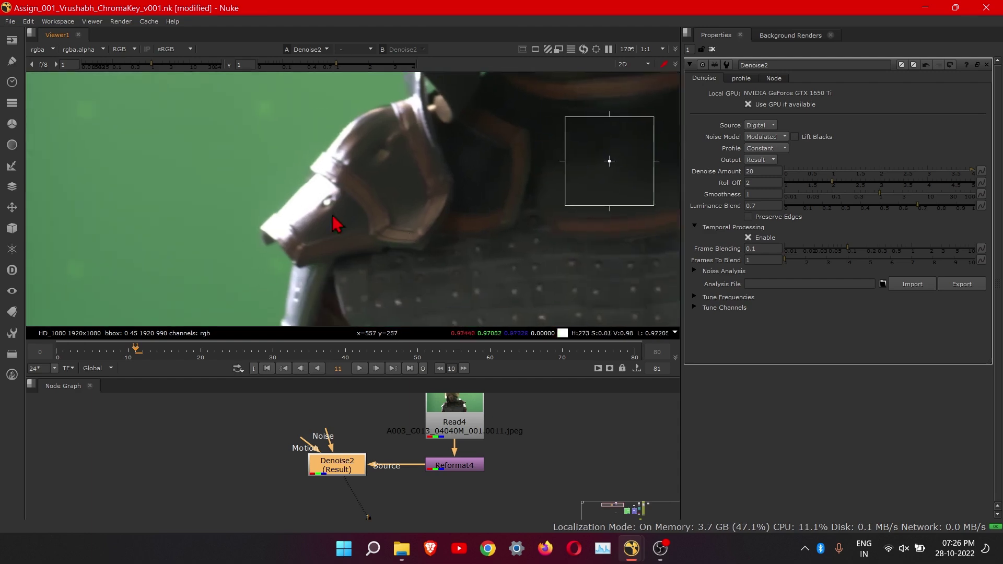
{"action": "scroll", "coordinate": [427, 232], "scroll_direction": "up", "scroll_amount": 6}
{"action": "scroll", "coordinate": [286, 251], "scroll_direction": "down", "scroll_amount": 3}
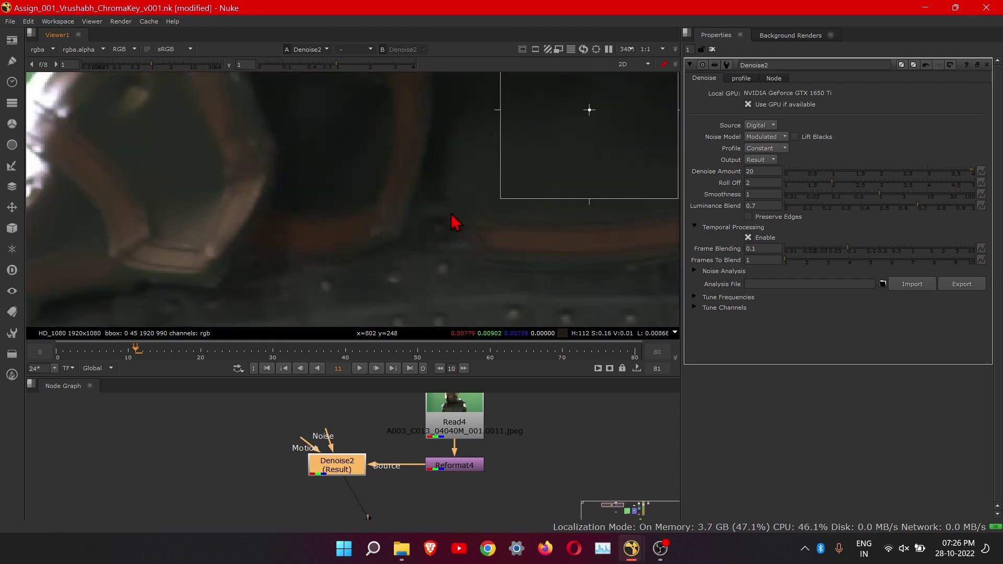
{"action": "middle_click_drag", "start_coordinate": [477, 202], "coordinate": [394, 222]}
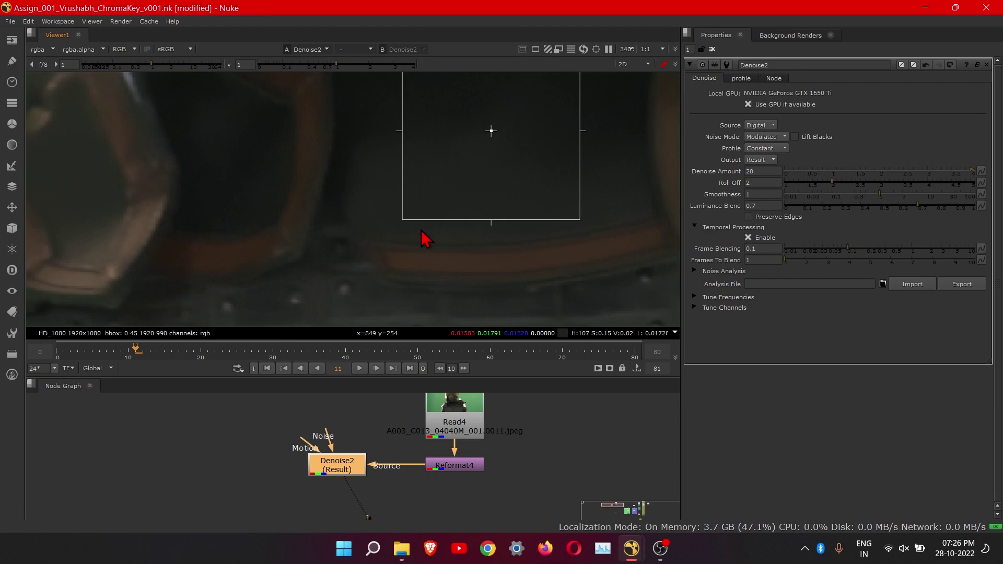
{"action": "scroll", "coordinate": [426, 239], "scroll_direction": "down", "scroll_amount": 3}
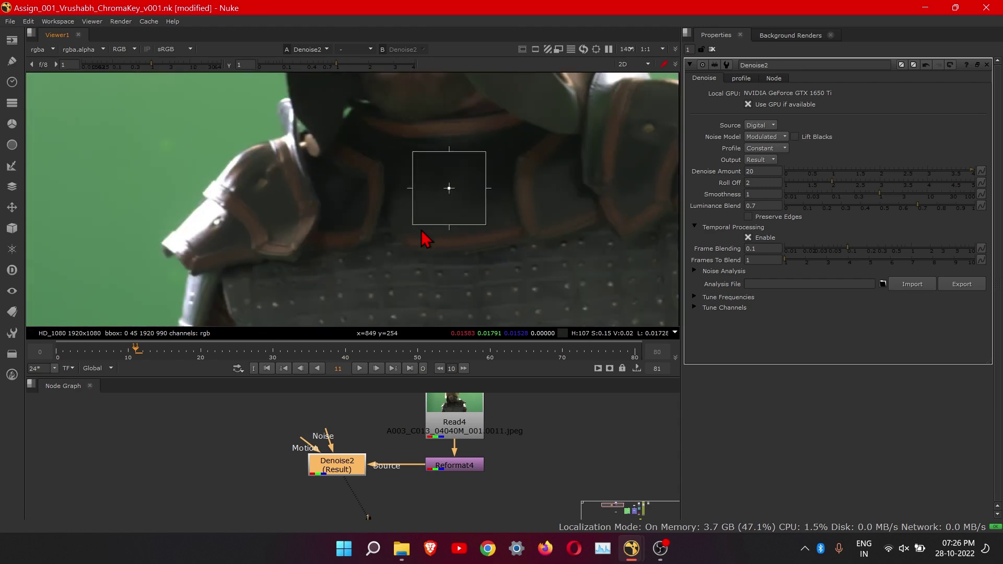
{"action": "scroll", "coordinate": [441, 244], "scroll_direction": "up", "scroll_amount": 3}
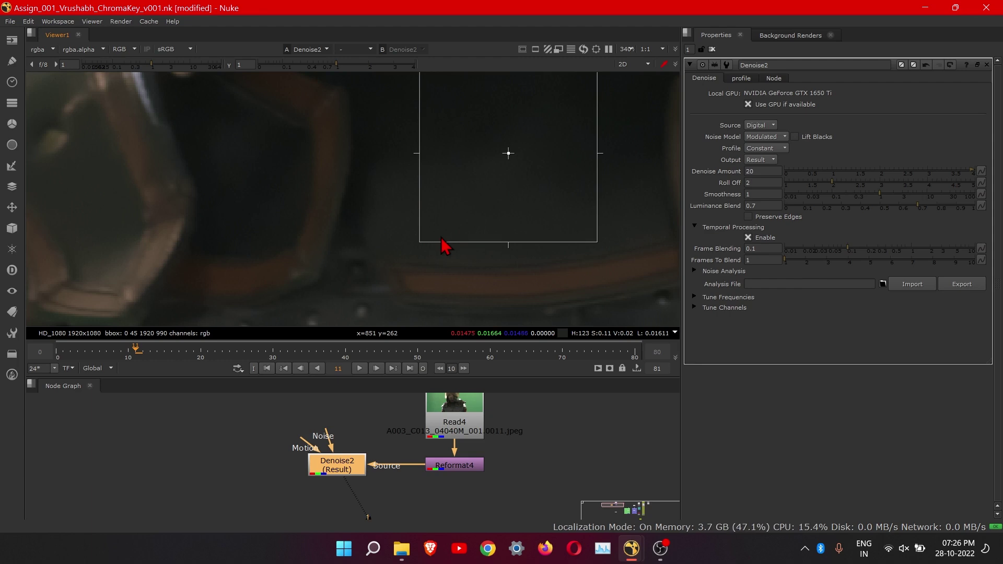
{"action": "scroll", "coordinate": [385, 246], "scroll_direction": "down", "scroll_amount": 2}
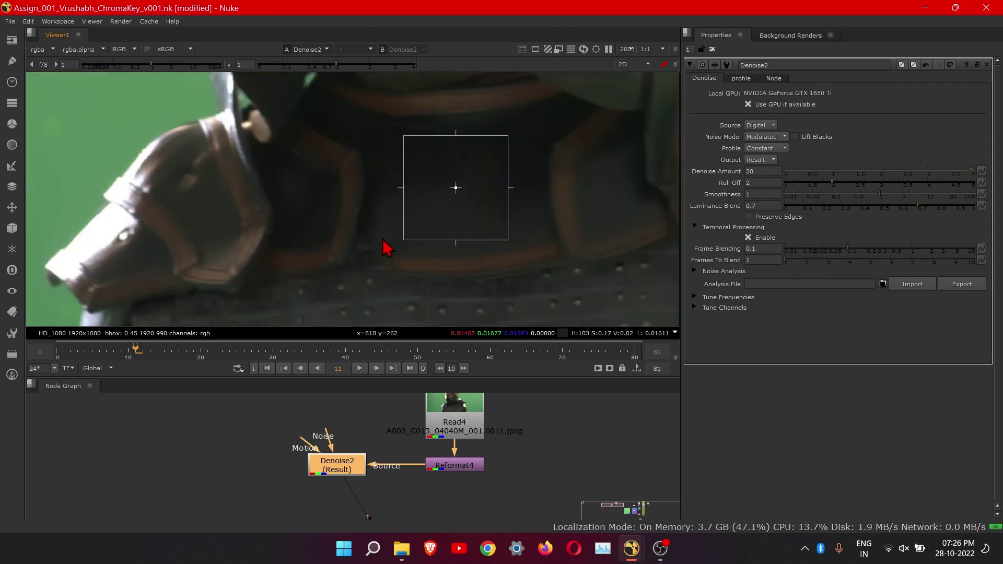
- Connect Reformat4 to the viewer's second input and compare its grain with the denoised result on the chest armour
{"action": "left_click", "coordinate": [455, 466]}
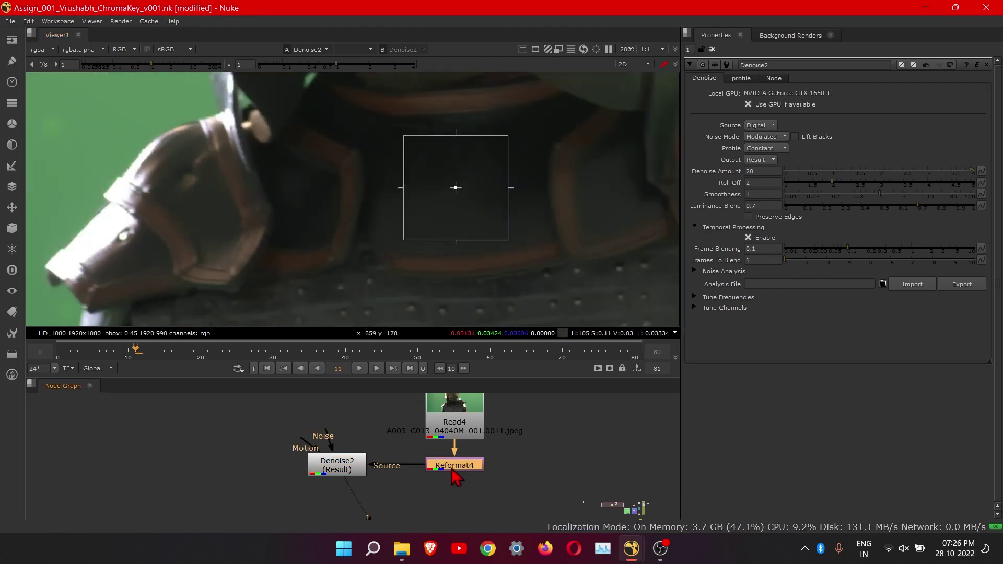
{"action": "key", "text": "2"}
{"action": "scroll", "coordinate": [470, 219], "scroll_direction": "up", "scroll_amount": 4}
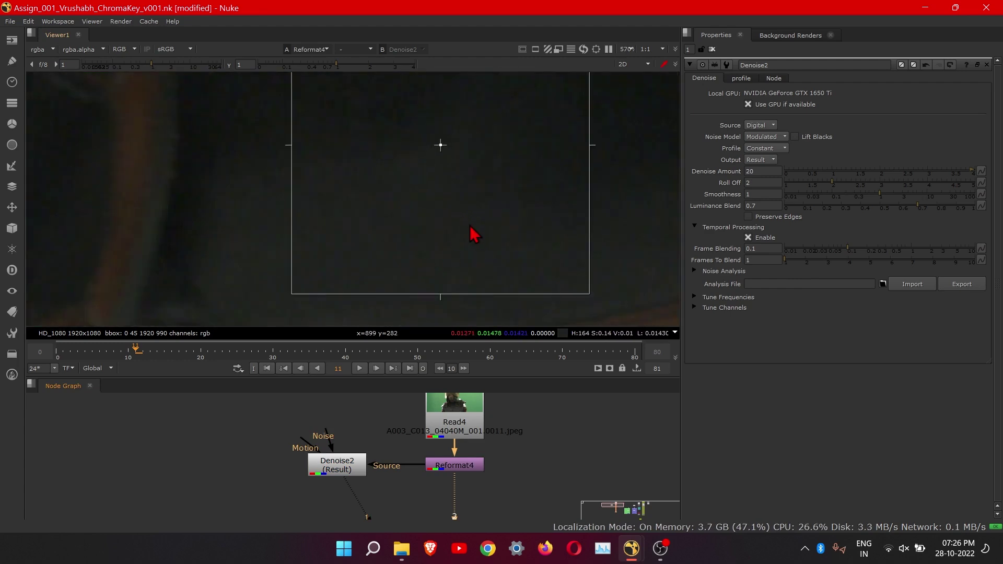
{"action": "key", "text": "1"}
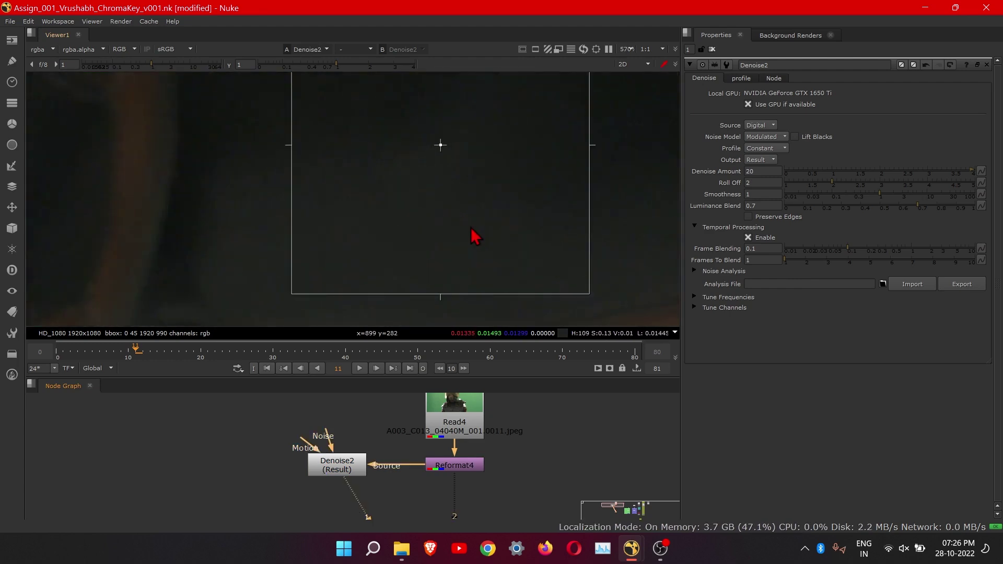
{"action": "scroll", "coordinate": [470, 237], "scroll_direction": "down", "scroll_amount": 4}
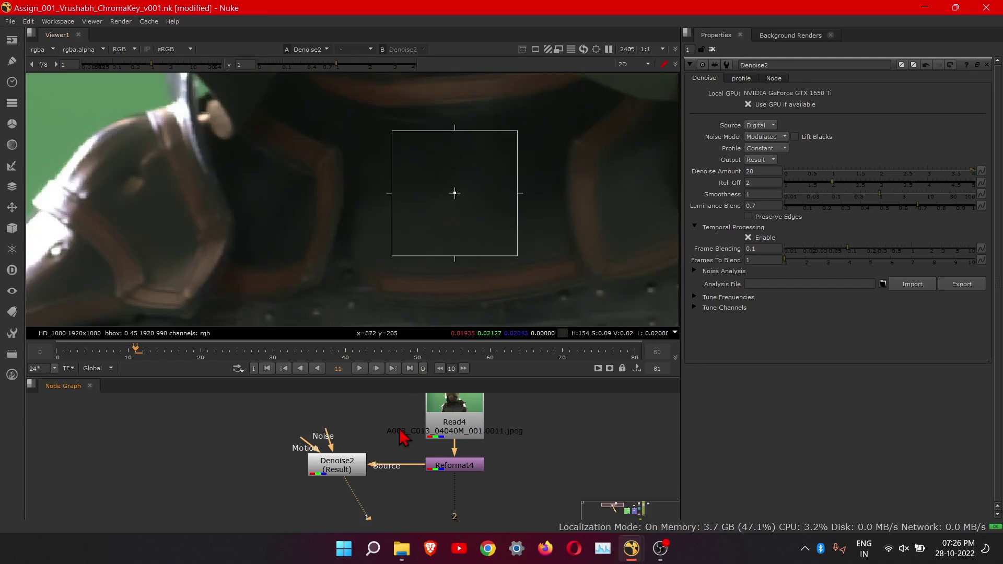
- Add a Keylight node fed by Denoise2 and place it directly below the Denoise node
{"action": "scroll", "coordinate": [408, 433], "scroll_direction": "down", "scroll_amount": 6}
{"action": "scroll", "coordinate": [414, 238], "scroll_direction": "down", "scroll_amount": 4}
{"action": "scroll", "coordinate": [502, 251], "scroll_direction": "down", "scroll_amount": 3}
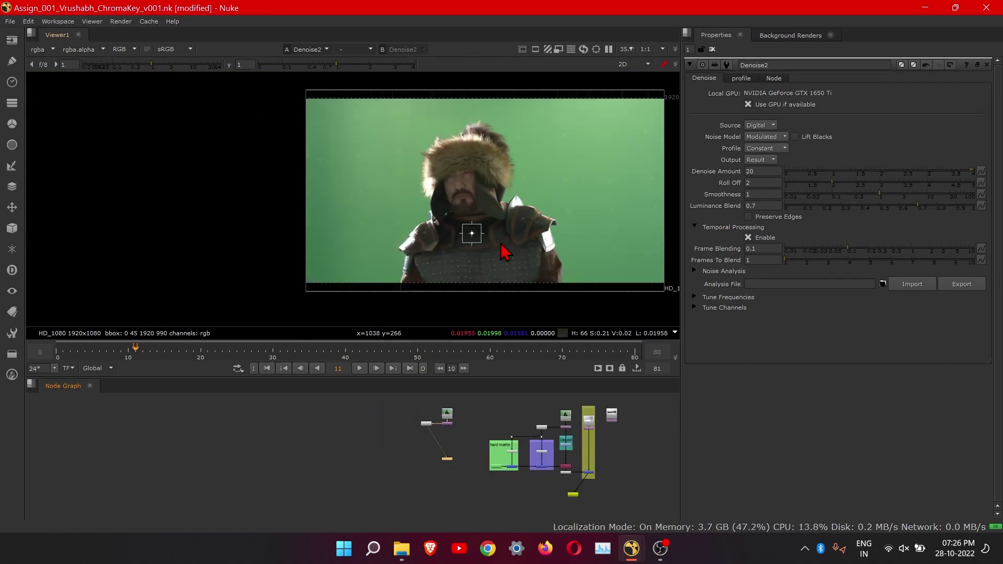
{"action": "middle_click_drag", "start_coordinate": [503, 251], "coordinate": [354, 258]}
{"action": "scroll", "coordinate": [437, 447], "scroll_direction": "up", "scroll_amount": 8}
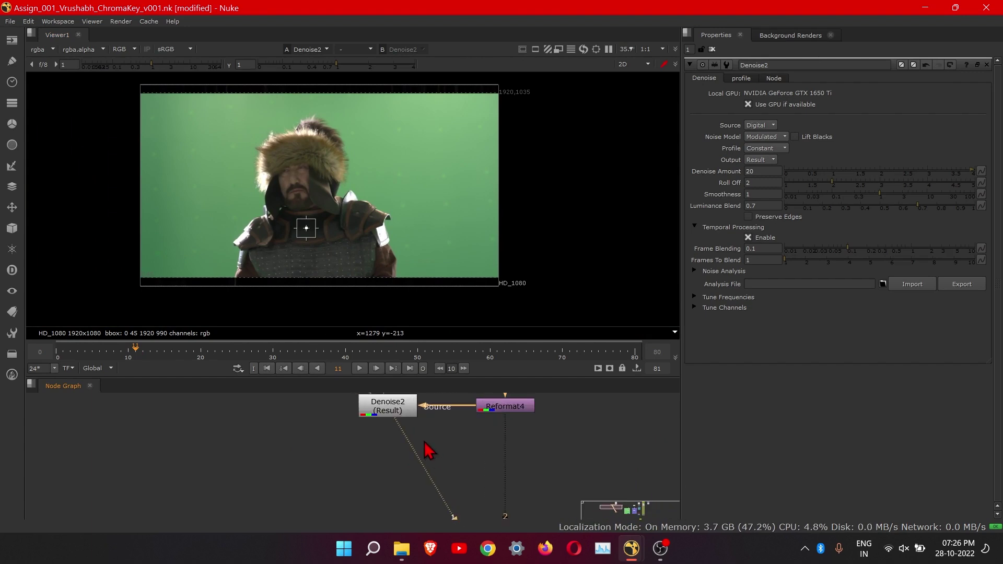
{"action": "middle_click_drag", "start_coordinate": [423, 440], "coordinate": [421, 450]}
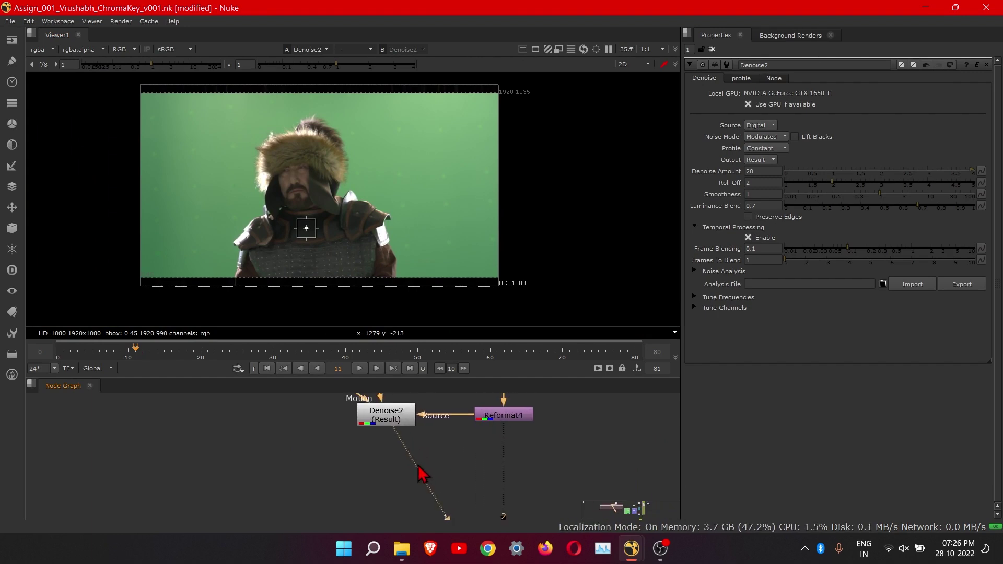
{"action": "left_click", "coordinate": [399, 420]}
{"action": "key", "text": "Tab"}
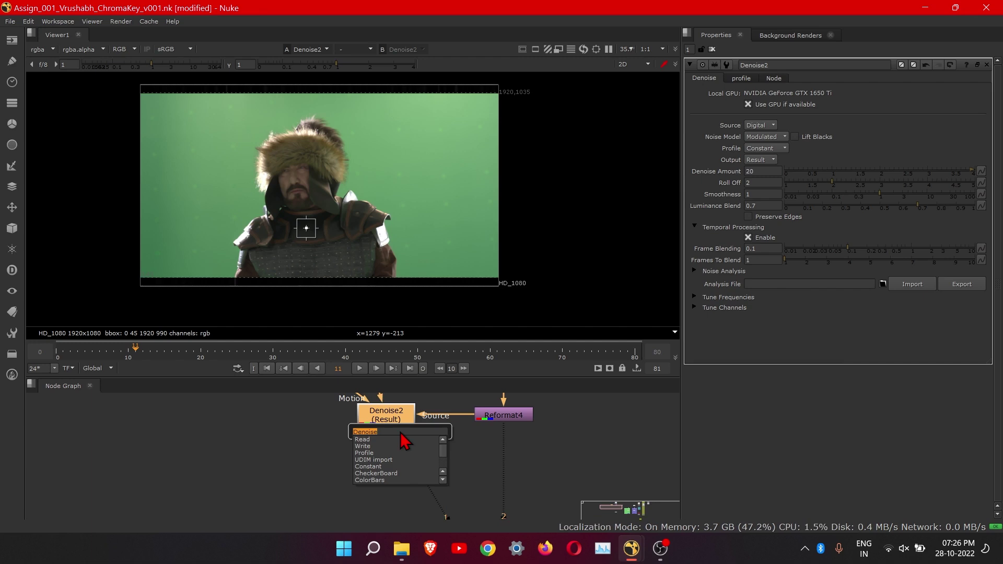
{"action": "type", "text": "k"}
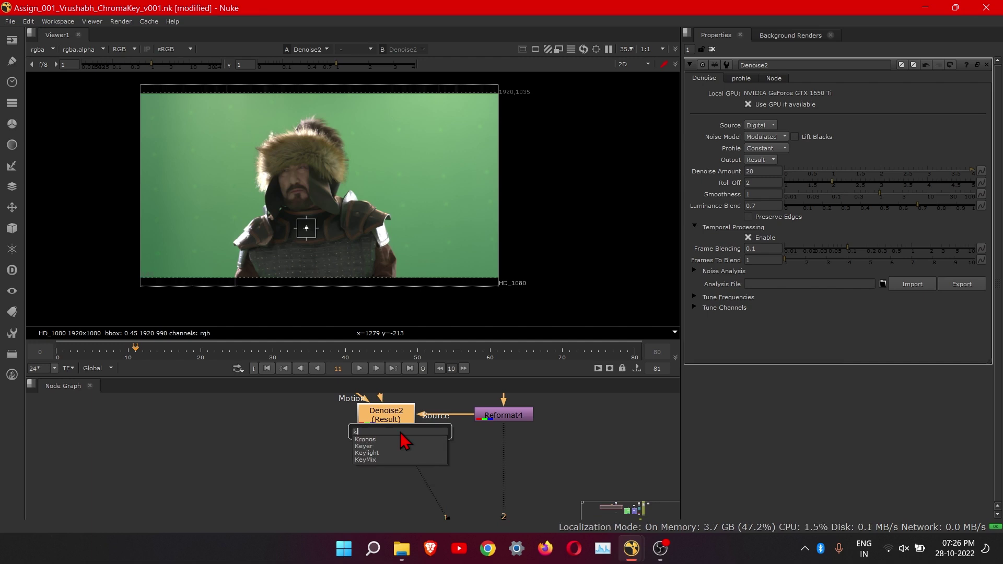
{"action": "type", "text": "e"}
{"action": "type", "text": "light"}
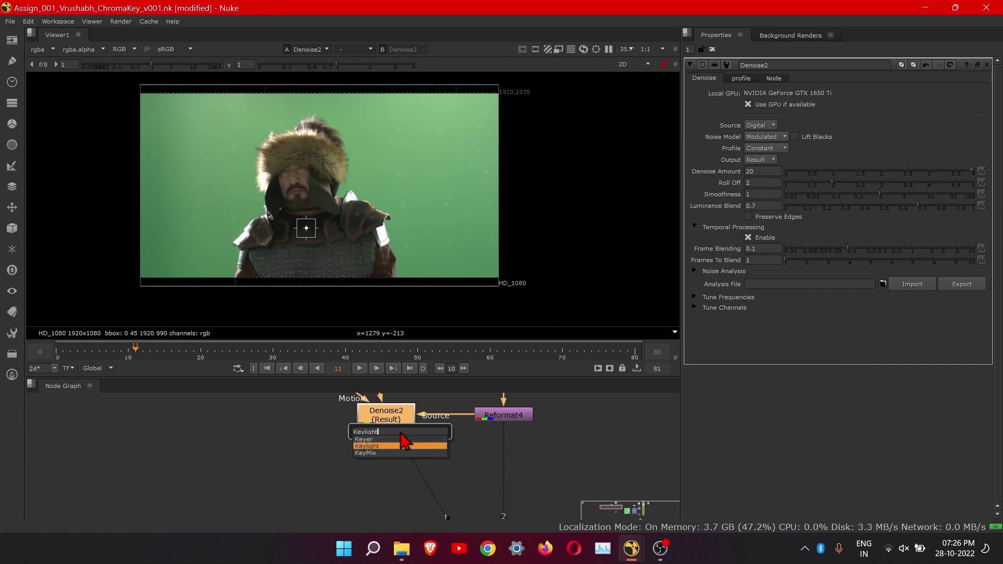
{"action": "key", "text": "Return"}
{"action": "left_click_drag", "start_coordinate": [412, 444], "coordinate": [410, 496]}
{"action": "scroll", "coordinate": [433, 445], "scroll_direction": "down", "scroll_amount": 3}
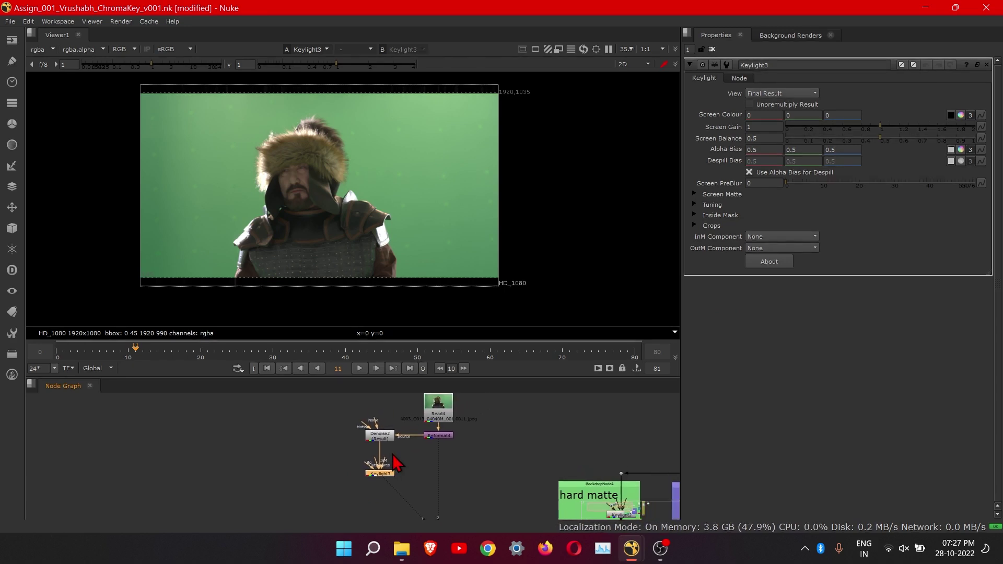
{"action": "scroll", "coordinate": [393, 454], "scroll_direction": "up", "scroll_amount": 3}
{"action": "scroll", "coordinate": [393, 455], "scroll_direction": "down", "scroll_amount": 3}
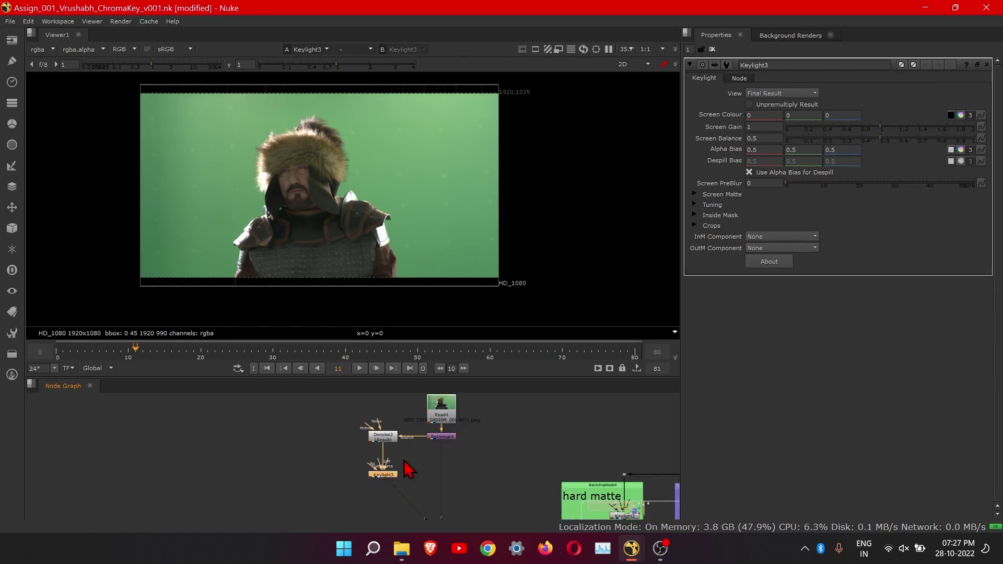
{"action": "middle_click_drag", "start_coordinate": [404, 460], "coordinate": [401, 479]}
{"action": "scroll", "coordinate": [405, 488], "scroll_direction": "up", "scroll_amount": 3}
{"action": "scroll", "coordinate": [396, 477], "scroll_direction": "down", "scroll_amount": 4}
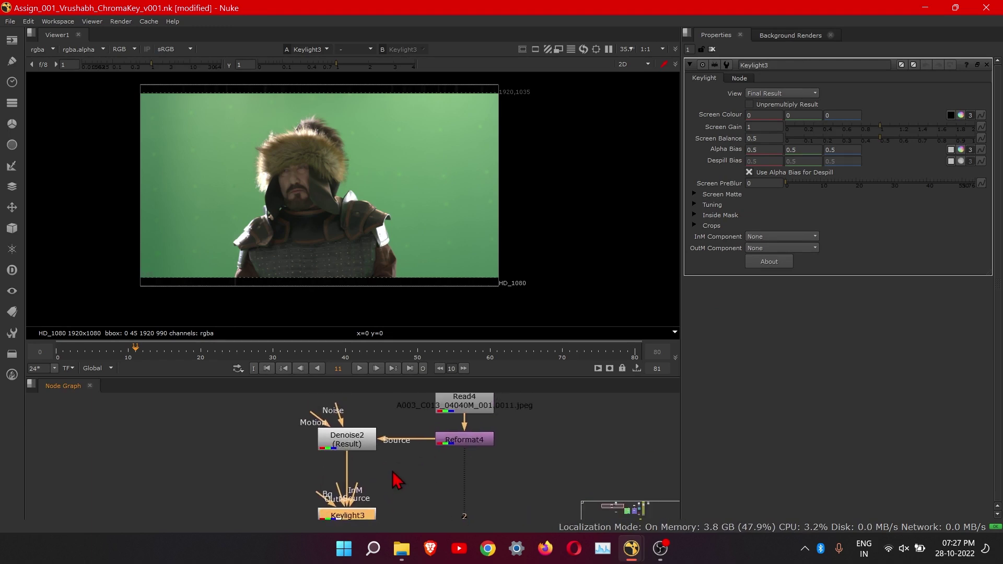
{"action": "scroll", "coordinate": [393, 476], "scroll_direction": "up", "scroll_amount": 3}
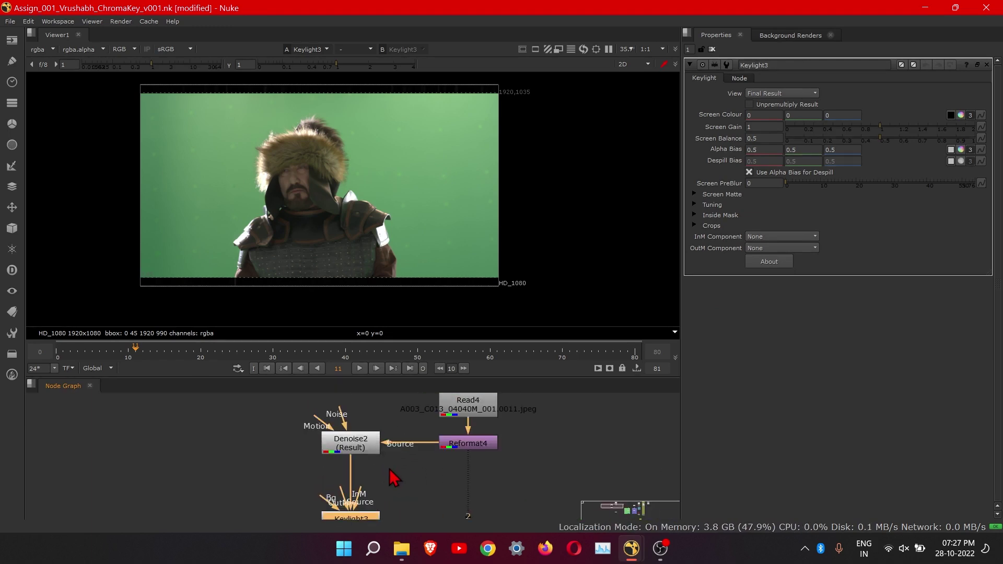
{"action": "middle_click_drag", "start_coordinate": [341, 477], "coordinate": [309, 465]}
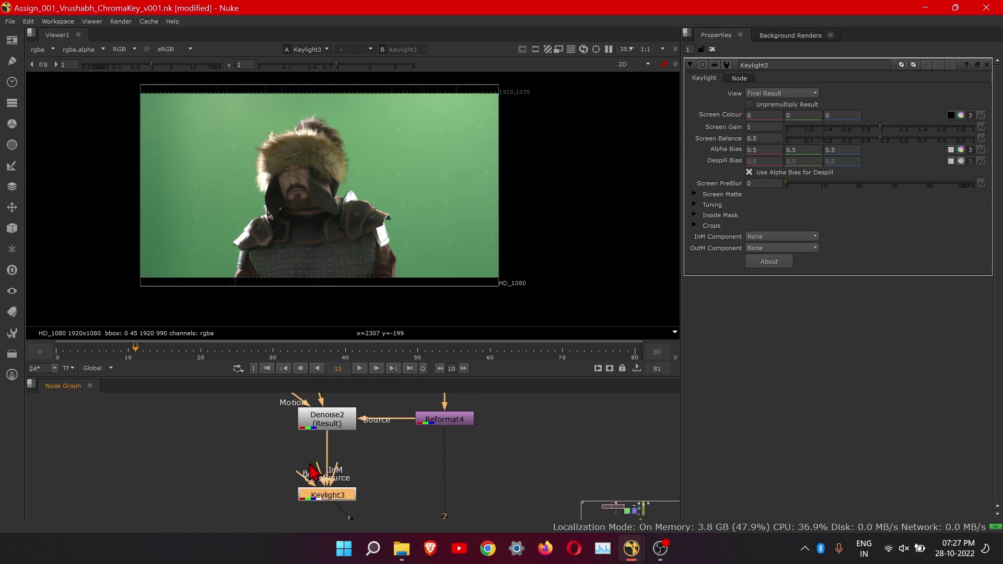
- Sample the Keylight Screen Colour from a region of about 202 by 185 pixels of green backdrop beside the man's raised shoulder plate
{"action": "left_click", "coordinate": [951, 116]}
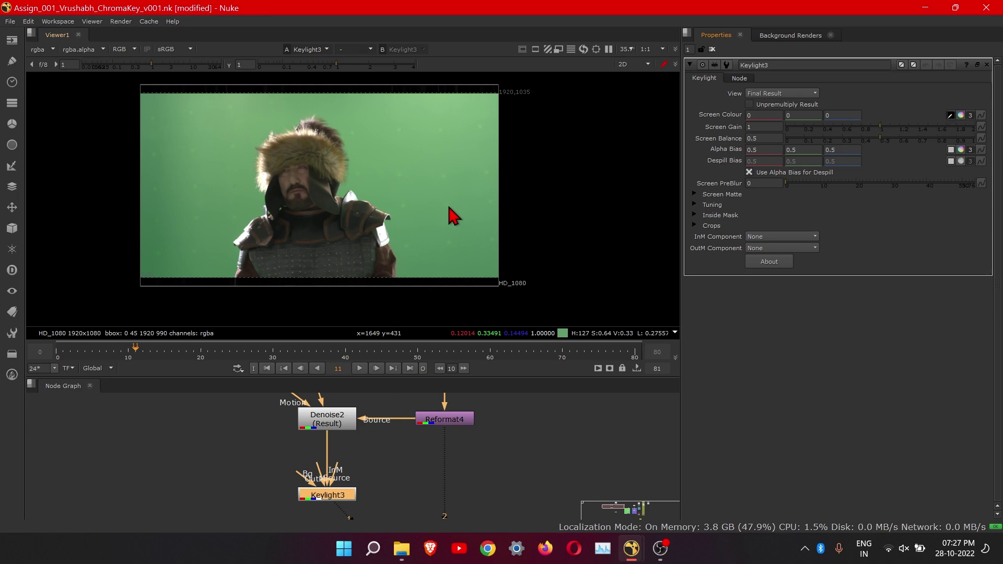
{"action": "mouse_move", "coordinate": [398, 159]}
{"action": "left_mouse_down", "text": "ctrl+shift"}
{"action": "mouse_move", "coordinate": [437, 207]}
{"action": "mouse_move", "coordinate": [424, 170]}
{"action": "left_mouse_up", "text": "ctrl+shift"}
{"action": "scroll", "coordinate": [432, 226], "scroll_direction": "up", "scroll_amount": 4}
{"action": "scroll", "coordinate": [424, 173], "scroll_direction": "down", "scroll_amount": 3}
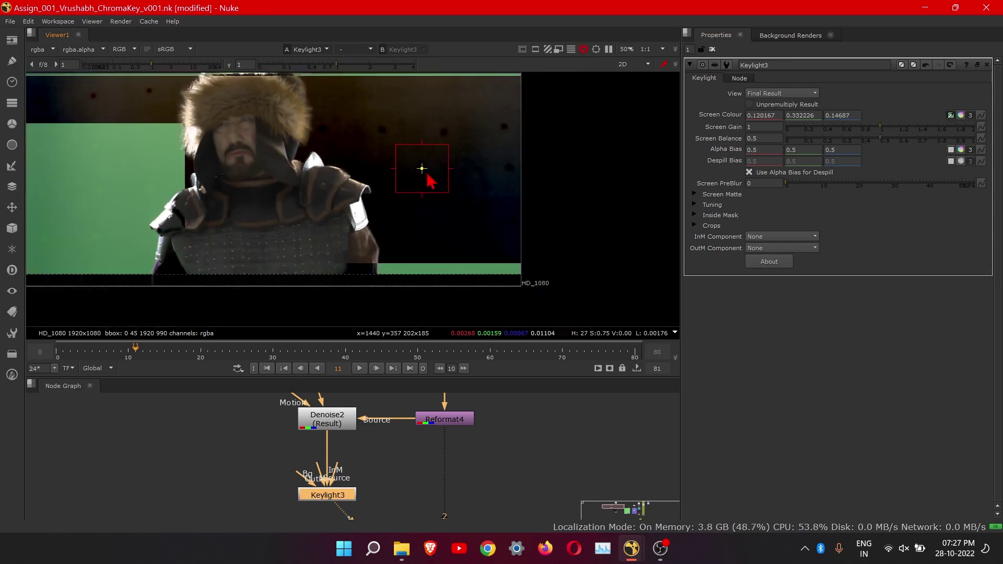
- Examine the keyed result for leftover backdrop marks and noise around the man
{"action": "middle_click_drag", "start_coordinate": [399, 196], "coordinate": [430, 217]}
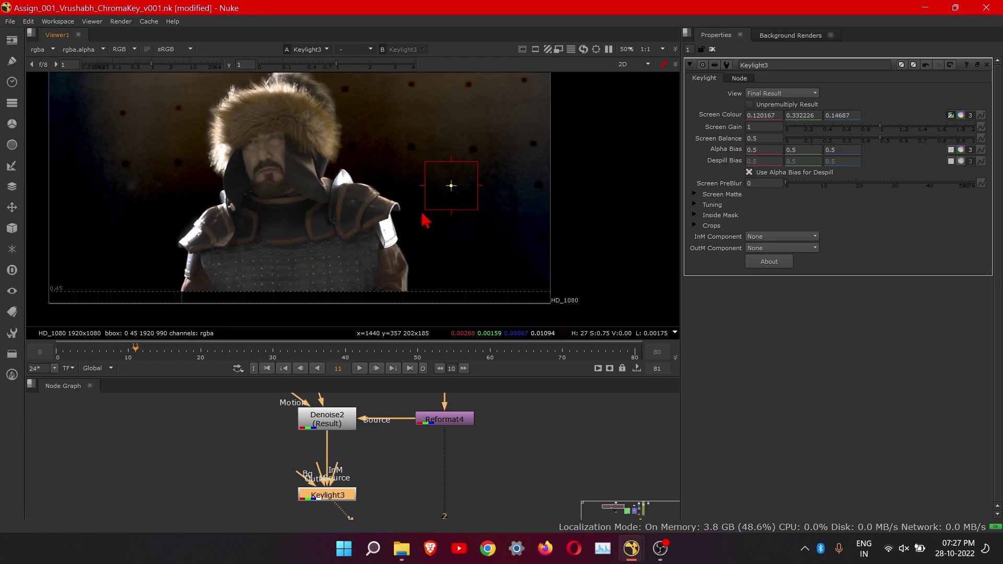
{"action": "scroll", "coordinate": [434, 215], "scroll_direction": "up", "scroll_amount": 3}
{"action": "scroll", "coordinate": [441, 222], "scroll_direction": "down", "scroll_amount": 3}
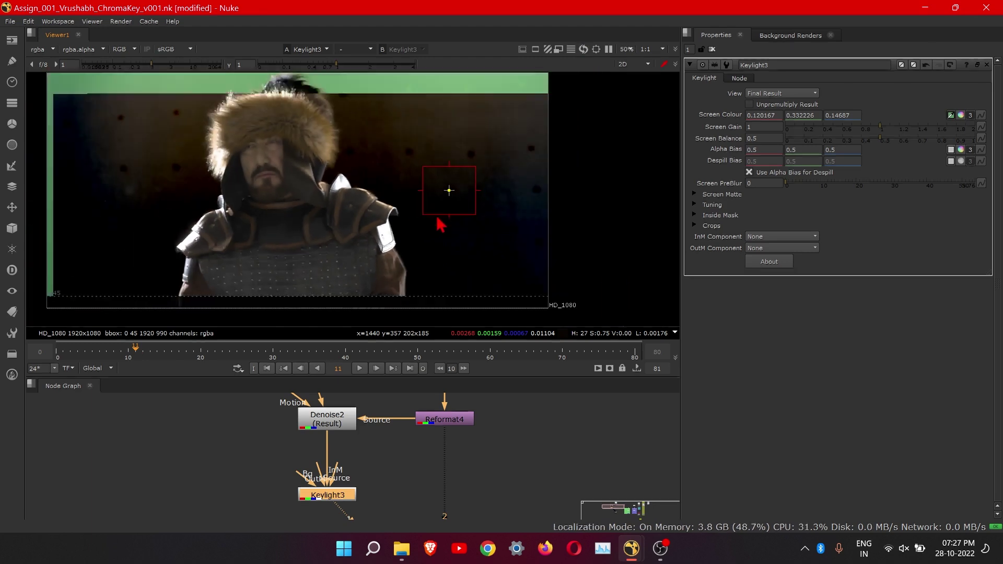
{"action": "scroll", "coordinate": [443, 268], "scroll_direction": "up", "scroll_amount": 3}
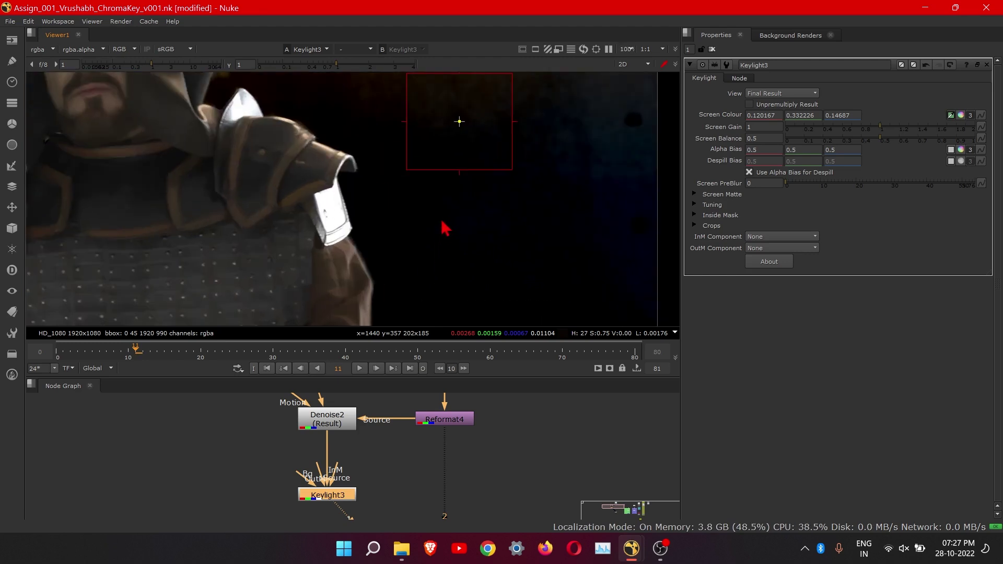
{"action": "scroll", "coordinate": [448, 229], "scroll_direction": "down", "scroll_amount": 3}
{"action": "middle_click_drag", "start_coordinate": [451, 215], "coordinate": [444, 245]}
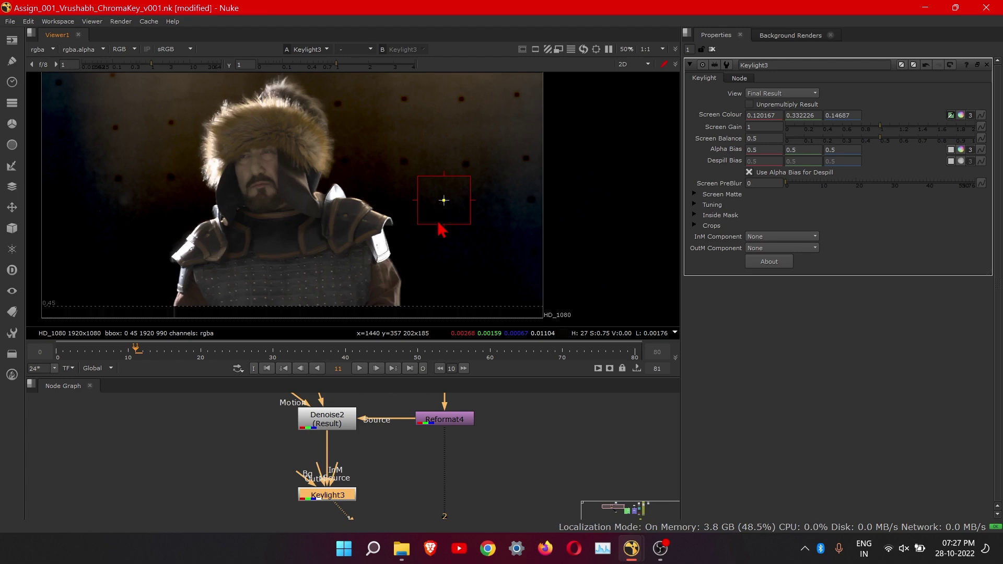
{"action": "scroll", "coordinate": [439, 224], "scroll_direction": "up", "scroll_amount": 3}
{"action": "scroll", "coordinate": [439, 226], "scroll_direction": "down", "scroll_amount": 3}
{"action": "scroll", "coordinate": [440, 228], "scroll_direction": "up", "scroll_amount": 2}
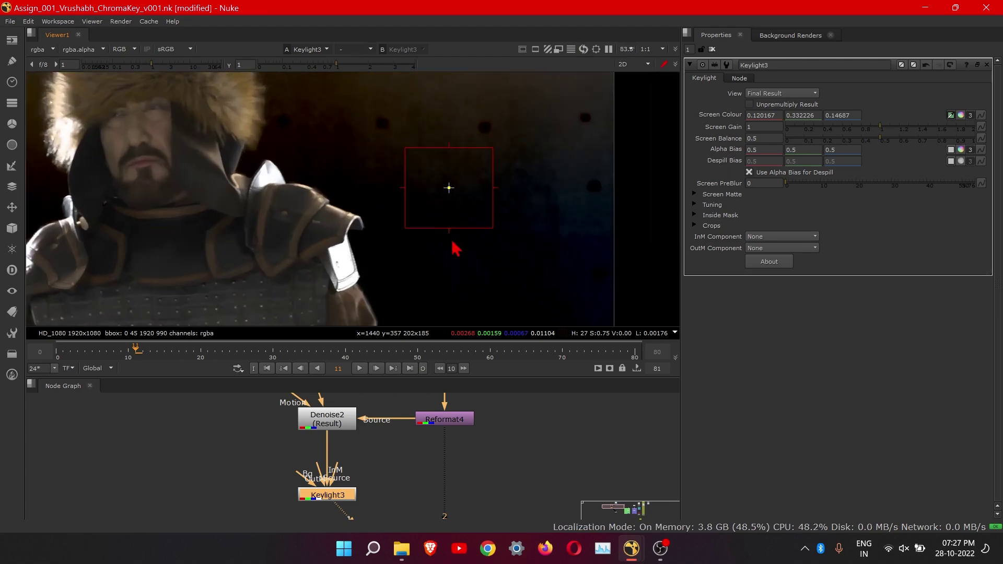
- Display the alpha channel of the keyed result and examine the matte around the man
{"action": "scroll", "coordinate": [398, 238], "scroll_direction": "down", "scroll_amount": 2}
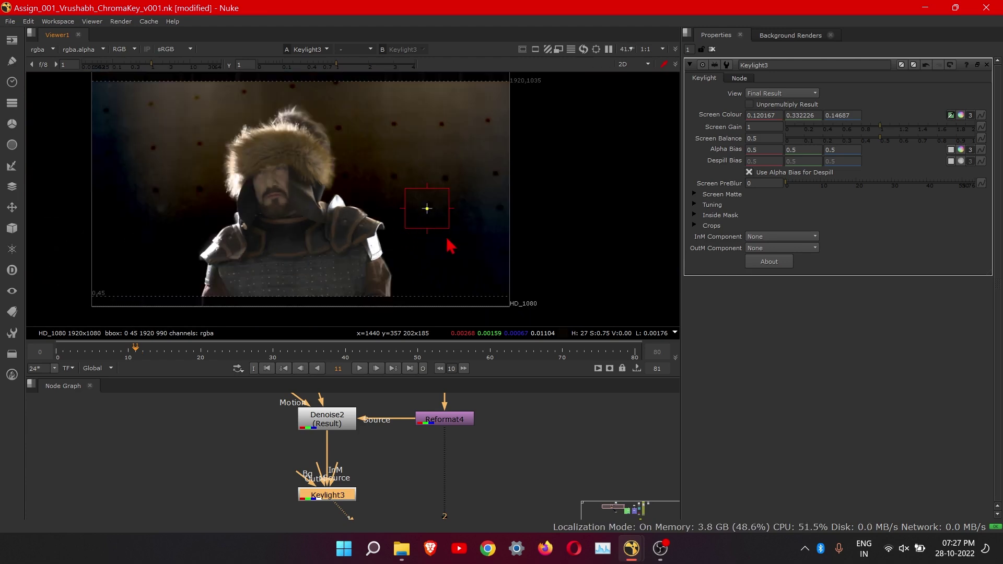
{"action": "key", "text": "a"}
{"action": "scroll", "coordinate": [345, 199], "scroll_direction": "up", "scroll_amount": 2}
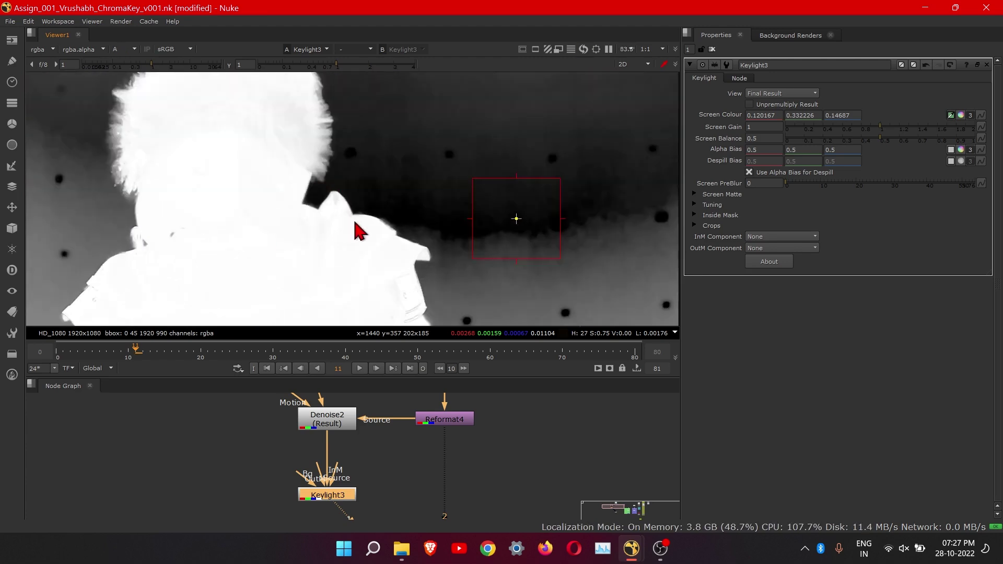
{"action": "scroll", "coordinate": [426, 219], "scroll_direction": "down", "scroll_amount": 2}
- Move the Screen Colour sample region to the lower backdrop at the image's left, around x=154, y=144
{"action": "left_click_drag", "start_coordinate": [436, 181], "coordinate": [451, 198]}
{"action": "scroll", "coordinate": [398, 175], "scroll_direction": "down", "scroll_amount": 4}
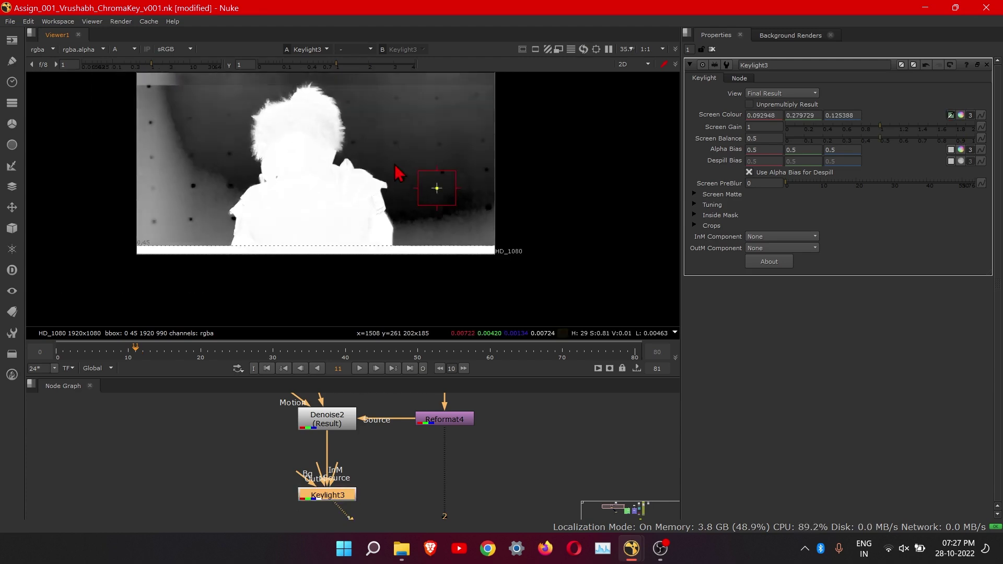
{"action": "scroll", "coordinate": [398, 197], "scroll_direction": "up", "scroll_amount": 3}
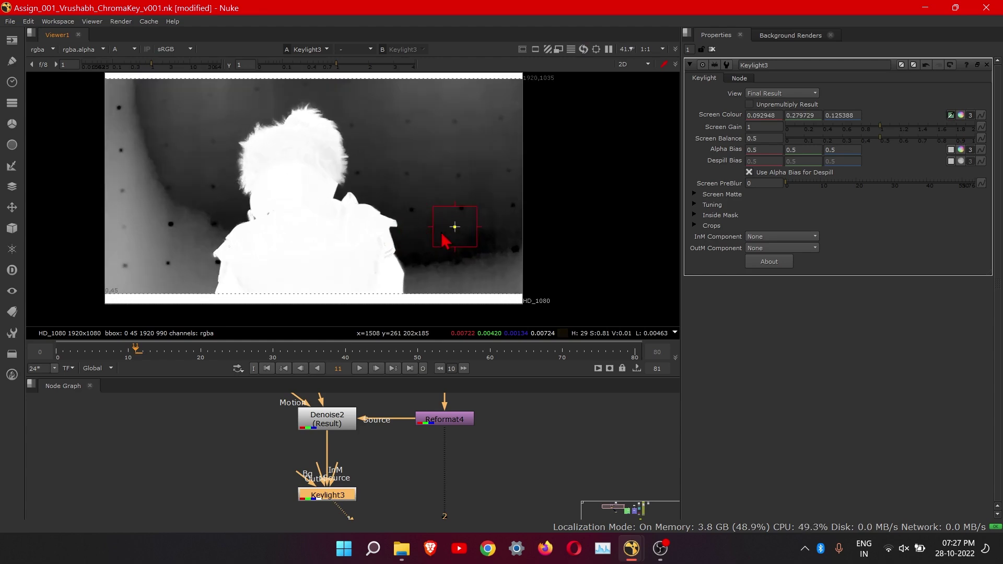
{"action": "left_click_drag", "start_coordinate": [458, 239], "coordinate": [163, 260]}
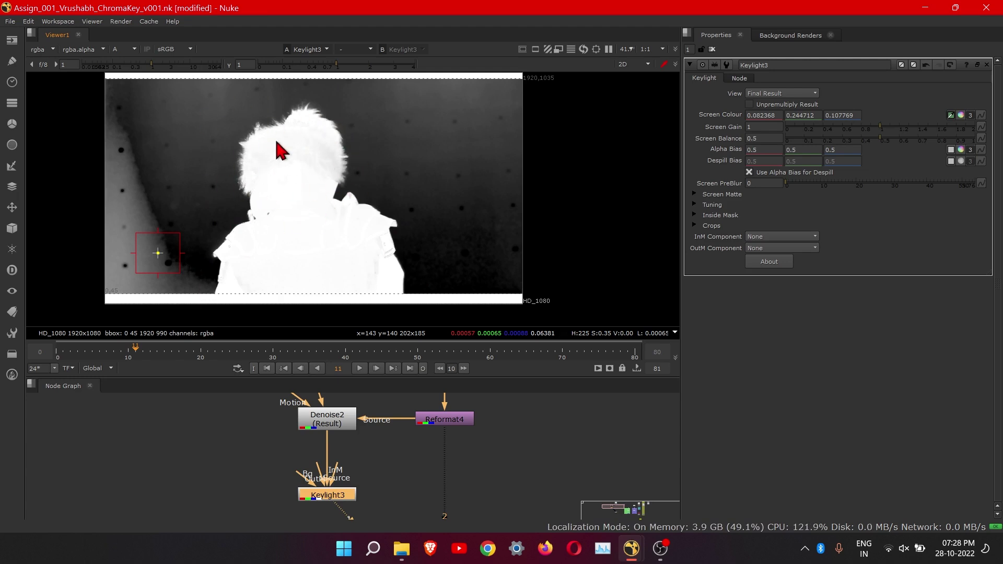
{"action": "left_click_drag", "start_coordinate": [157, 261], "coordinate": [159, 257]}
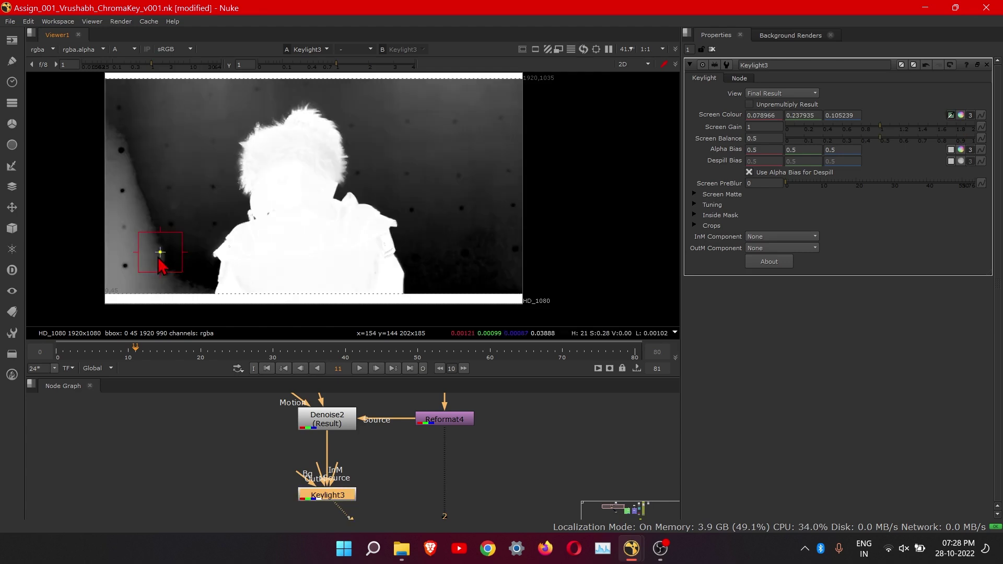
- Examine the alpha matte for grey areas in the backdrop and holes in the man's silhouette
{"action": "scroll", "coordinate": [361, 277], "scroll_direction": "up", "scroll_amount": 3}
{"action": "scroll", "coordinate": [418, 230], "scroll_direction": "down", "scroll_amount": 2}
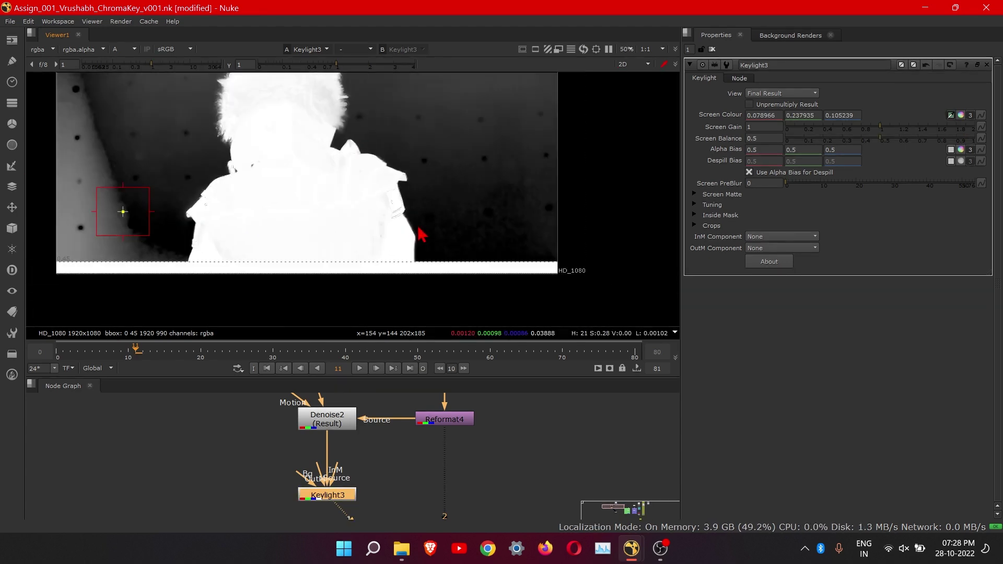
{"action": "scroll", "coordinate": [418, 229], "scroll_direction": "up", "scroll_amount": 3}
{"action": "scroll", "coordinate": [418, 230], "scroll_direction": "down", "scroll_amount": 4}
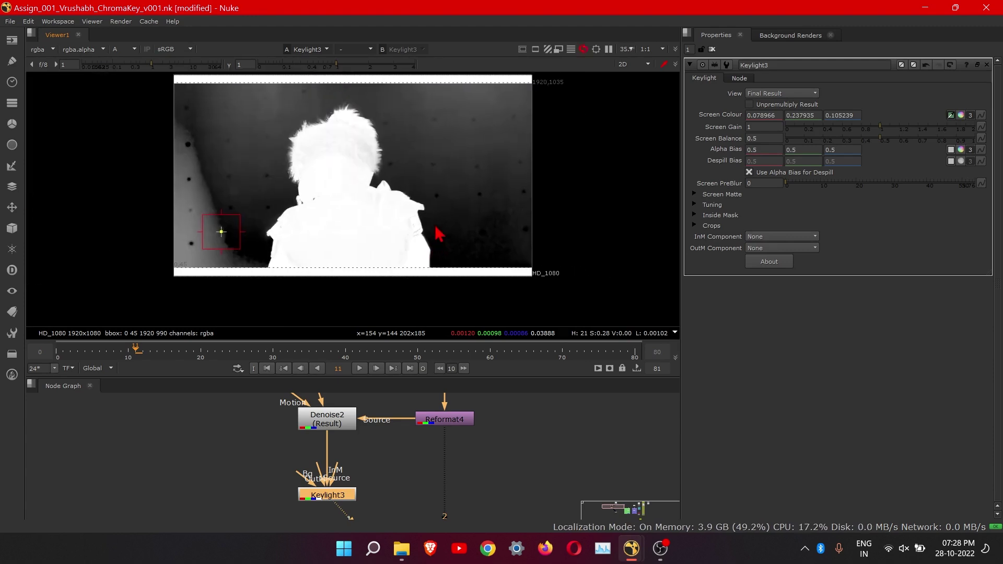
{"action": "scroll", "coordinate": [419, 238], "scroll_direction": "up", "scroll_amount": 3}
{"action": "middle_click_drag", "start_coordinate": [444, 247], "coordinate": [470, 270]}
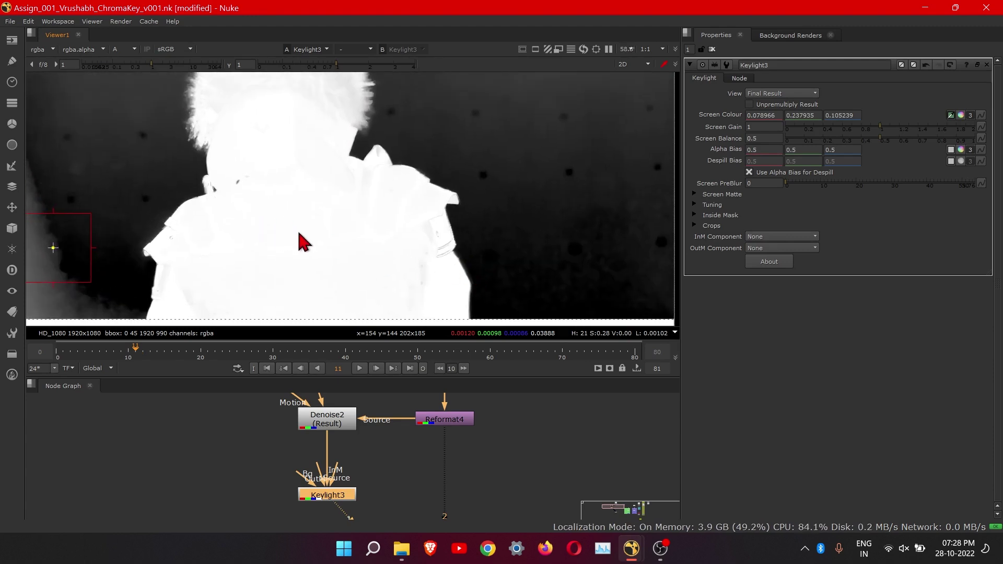
{"action": "scroll", "coordinate": [299, 233], "scroll_direction": "down", "scroll_amount": 1}
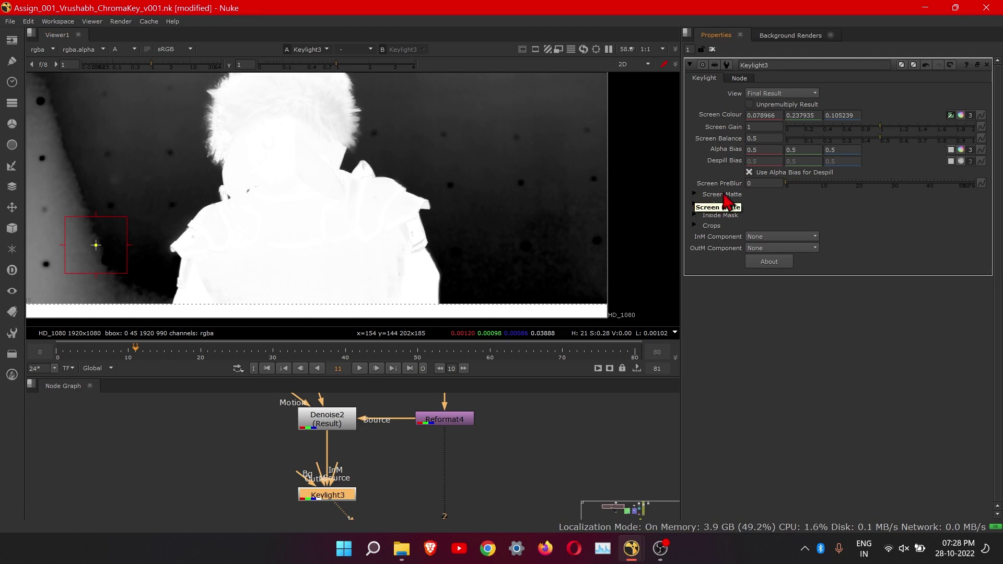
- Expand Keylight's Screen Matte settings and raise Clip Black to 0.21
{"action": "left_click", "coordinate": [696, 195]}
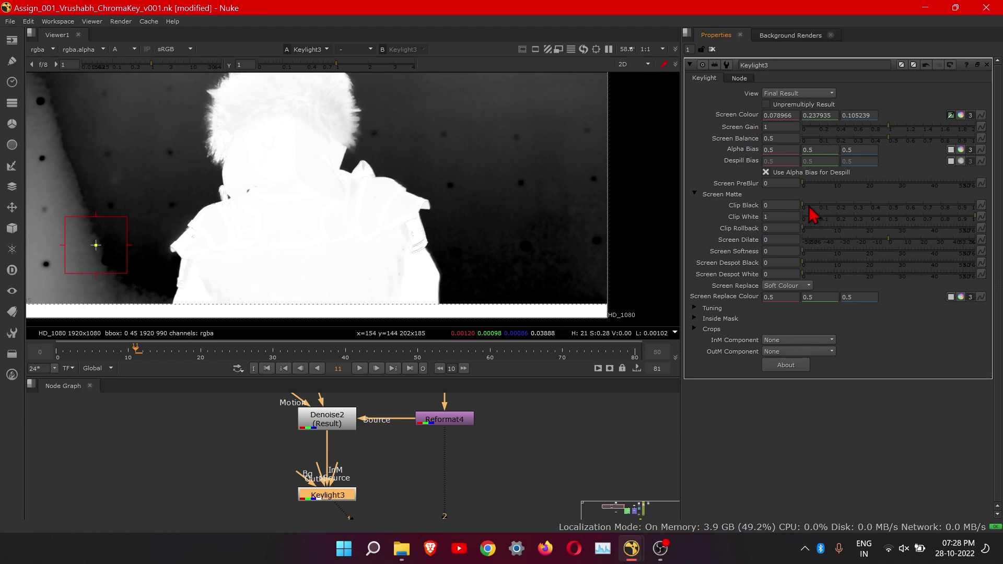
{"action": "left_click_drag", "start_coordinate": [804, 206], "coordinate": [830, 206]}
{"action": "scroll", "coordinate": [509, 159], "scroll_direction": "down", "scroll_amount": 3}
{"action": "middle_click_drag", "start_coordinate": [417, 183], "coordinate": [393, 230]}
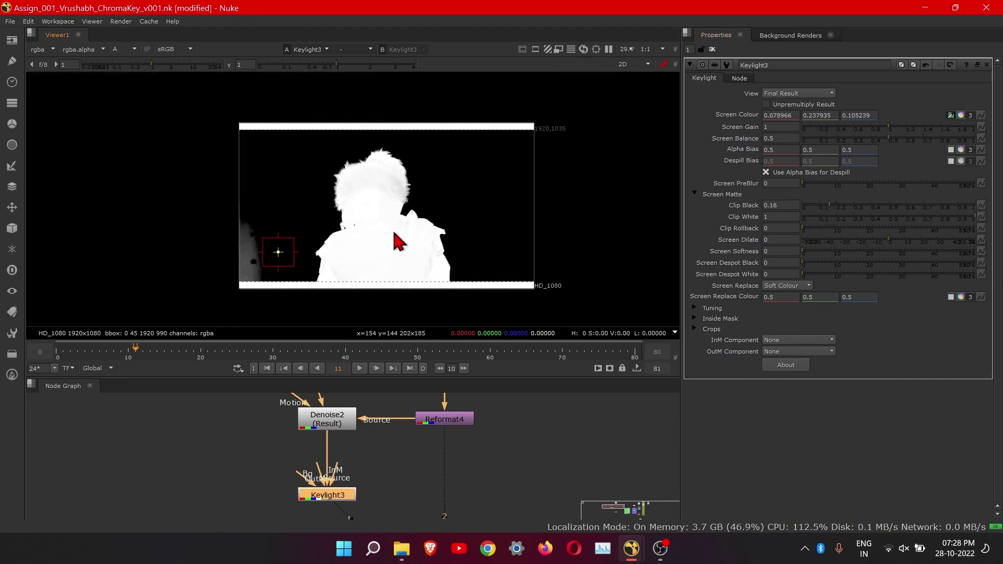
{"action": "scroll", "coordinate": [393, 229], "scroll_direction": "up", "scroll_amount": 3}
{"action": "left_click_drag", "start_coordinate": [831, 206], "coordinate": [838, 206]}
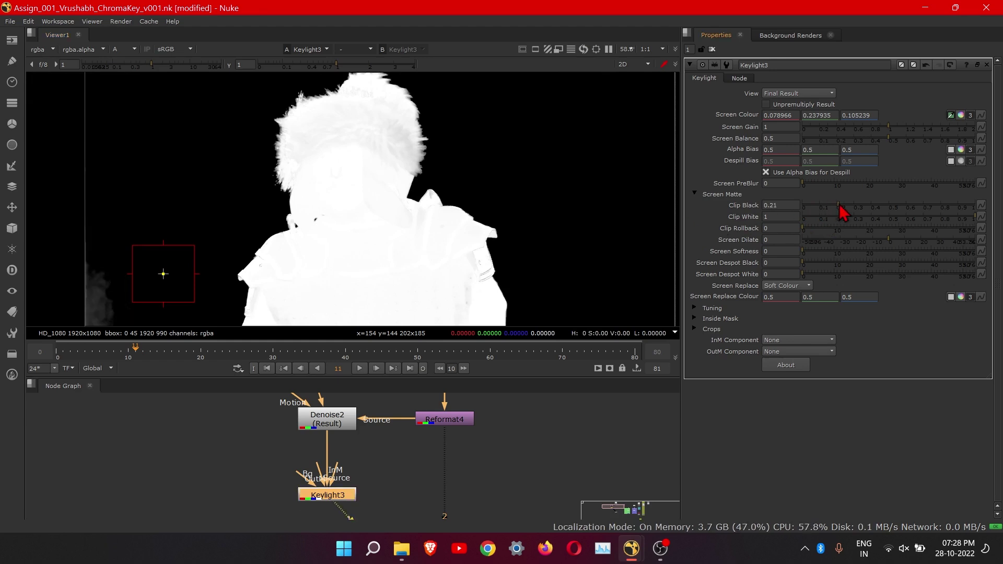
- Lower Clip White to 0.72 and check the solidity of the man's silhouette
{"action": "left_click_drag", "start_coordinate": [974, 220], "coordinate": [927, 221]}
{"action": "middle_click_drag", "start_coordinate": [312, 233], "coordinate": [306, 190]}
{"action": "scroll", "coordinate": [309, 230], "scroll_direction": "up", "scroll_amount": 2}
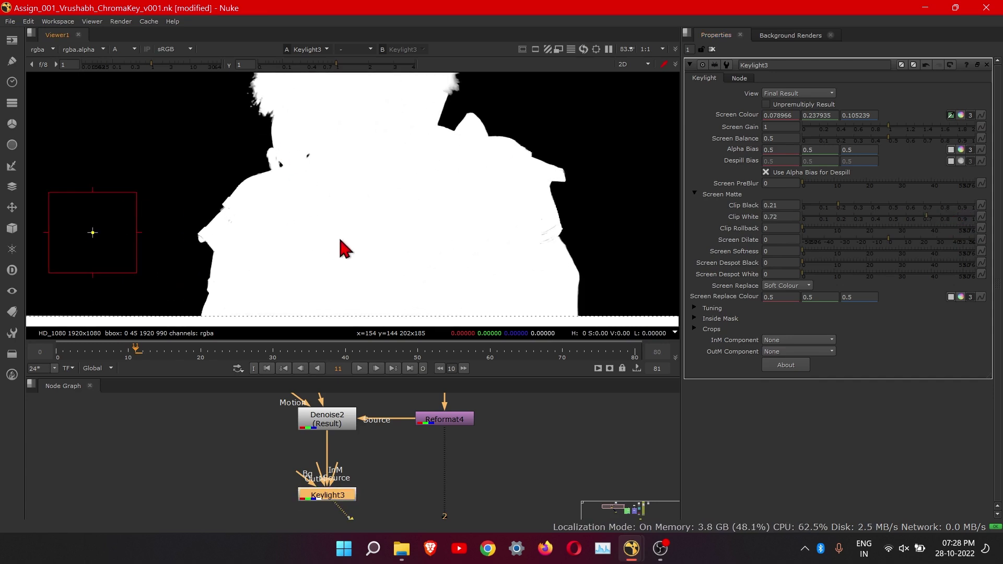
{"action": "scroll", "coordinate": [336, 235], "scroll_direction": "down", "scroll_amount": 4}
{"action": "scroll", "coordinate": [351, 275], "scroll_direction": "up", "scroll_amount": 4}
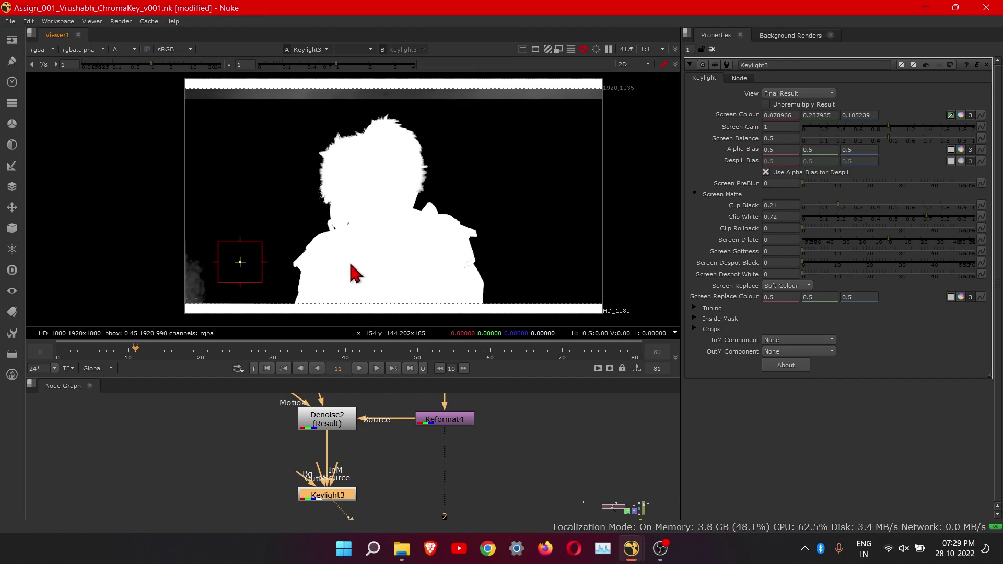
{"action": "scroll", "coordinate": [308, 277], "scroll_direction": "down", "scroll_amount": 3}
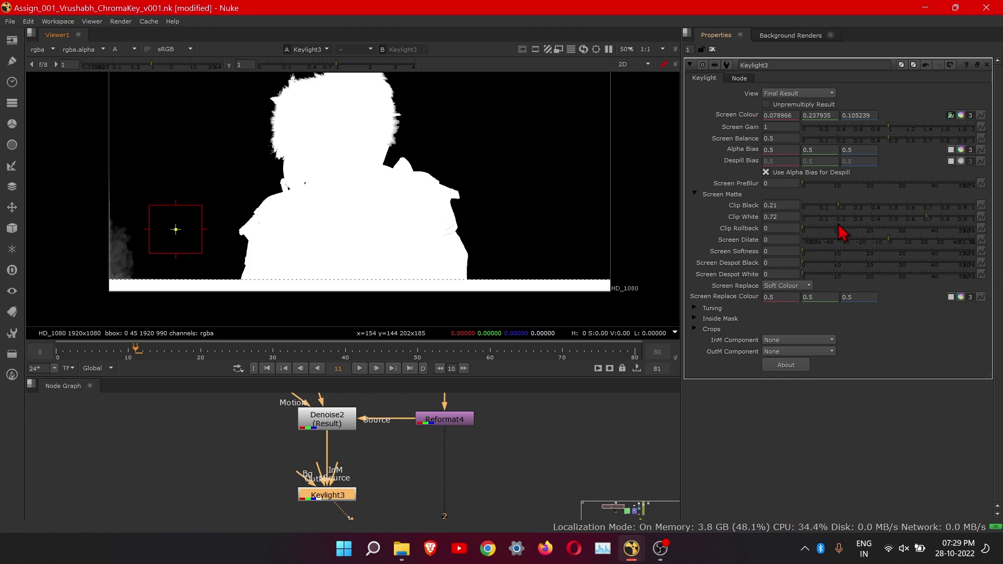
- Readjust Clip Black to 0.125 while checking the backdrop and fur edges in the matte
{"action": "left_click_drag", "start_coordinate": [842, 211], "coordinate": [813, 208]}
{"action": "scroll", "coordinate": [481, 161], "scroll_direction": "up", "scroll_amount": 3}
{"action": "scroll", "coordinate": [531, 269], "scroll_direction": "down", "scroll_amount": 2}
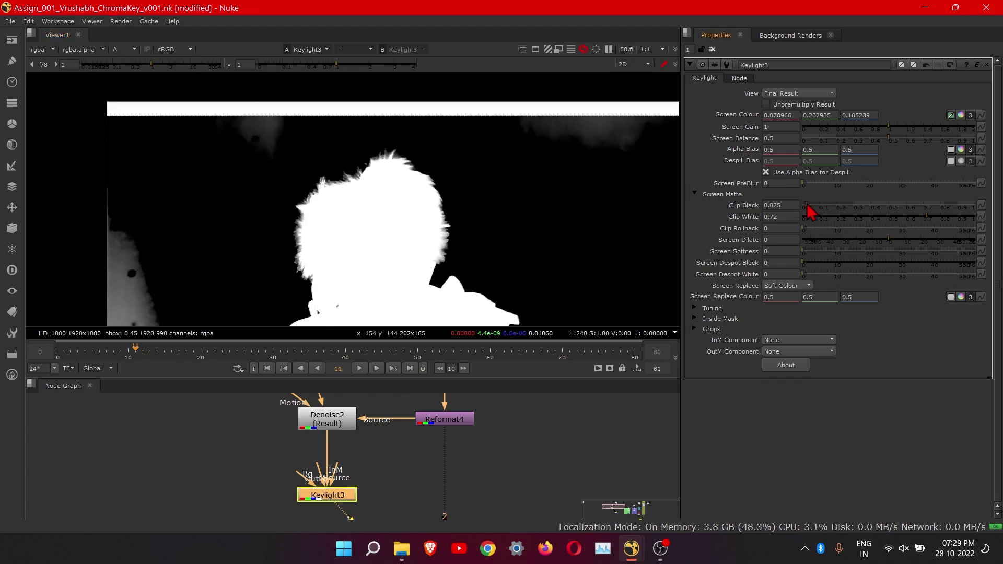
{"action": "scroll", "coordinate": [475, 240], "scroll_direction": "down", "scroll_amount": 2}
{"action": "middle_click_drag", "start_coordinate": [475, 240], "coordinate": [459, 223]}
{"action": "scroll", "coordinate": [458, 223], "scroll_direction": "up", "scroll_amount": 3}
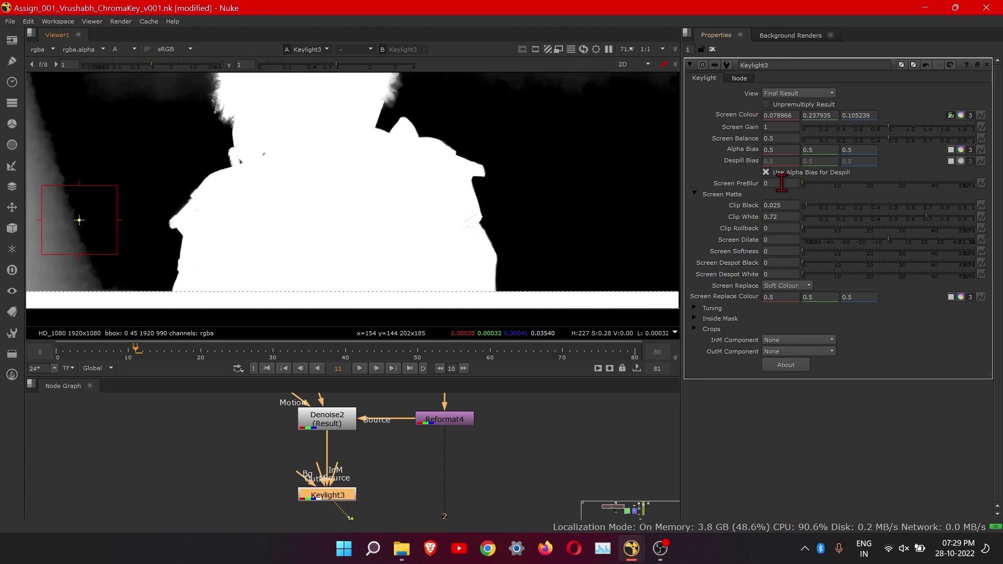
{"action": "left_click_drag", "start_coordinate": [811, 211], "coordinate": [823, 208]}
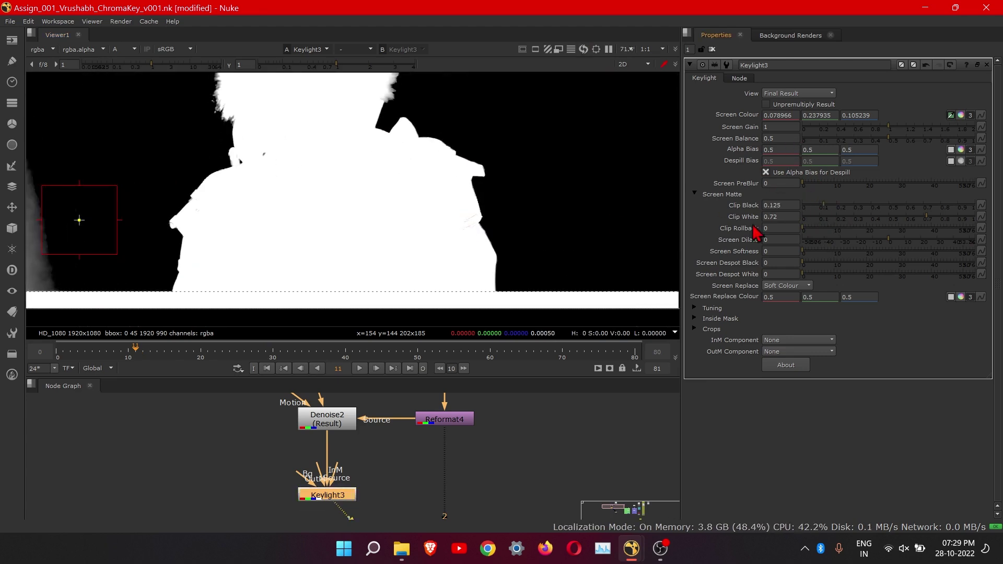
- Raise Screen Gain to 1.08 to clear the grey backdrop, and check the matte around the man's arm
{"action": "scroll", "coordinate": [503, 251], "scroll_direction": "down", "scroll_amount": 3}
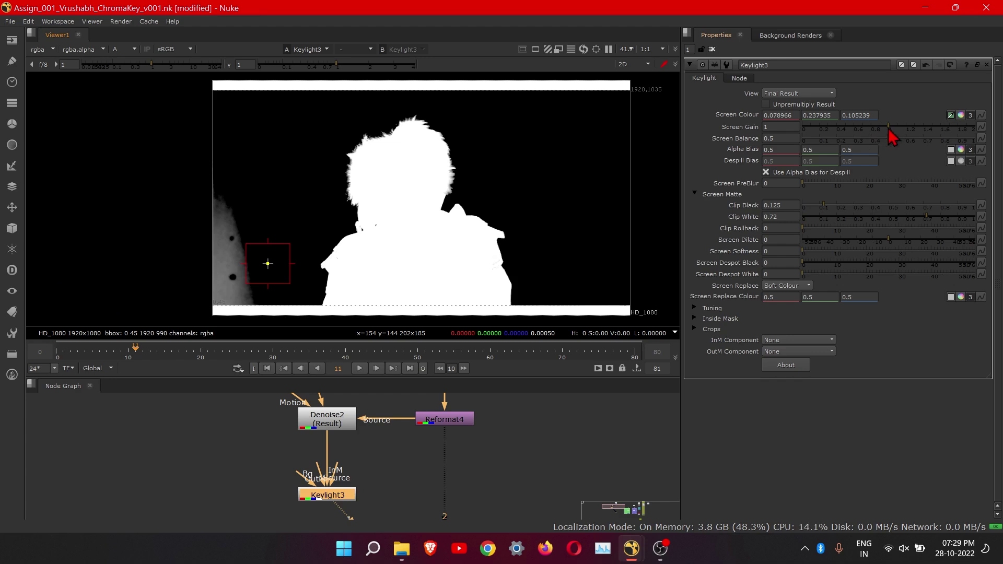
{"action": "left_click_drag", "start_coordinate": [889, 129], "coordinate": [900, 139]}
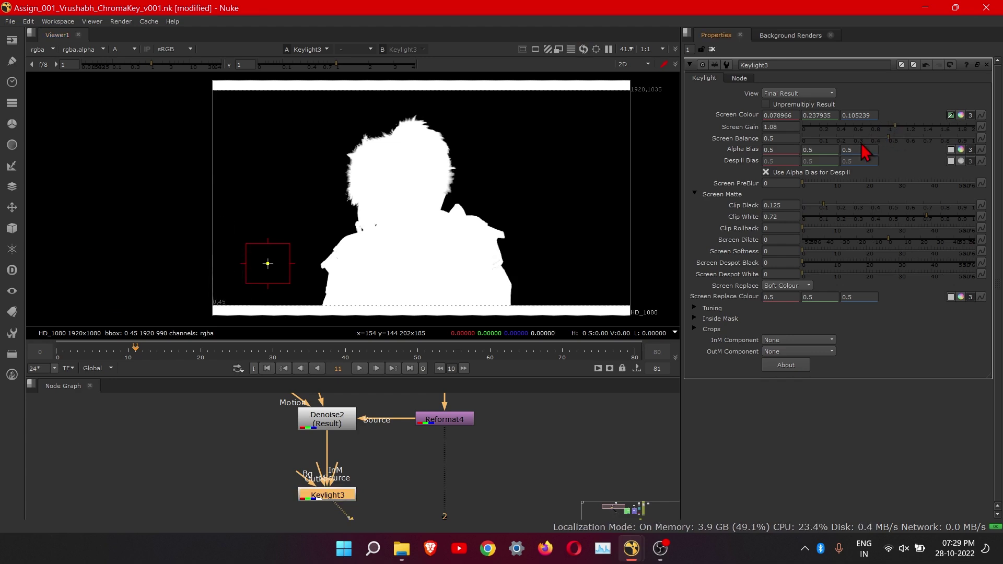
{"action": "scroll", "coordinate": [525, 194], "scroll_direction": "up", "scroll_amount": 6}
{"action": "scroll", "coordinate": [524, 189], "scroll_direction": "down", "scroll_amount": 6}
{"action": "middle_click_drag", "start_coordinate": [482, 260], "coordinate": [464, 182]}
{"action": "scroll", "coordinate": [468, 214], "scroll_direction": "up", "scroll_amount": 6}
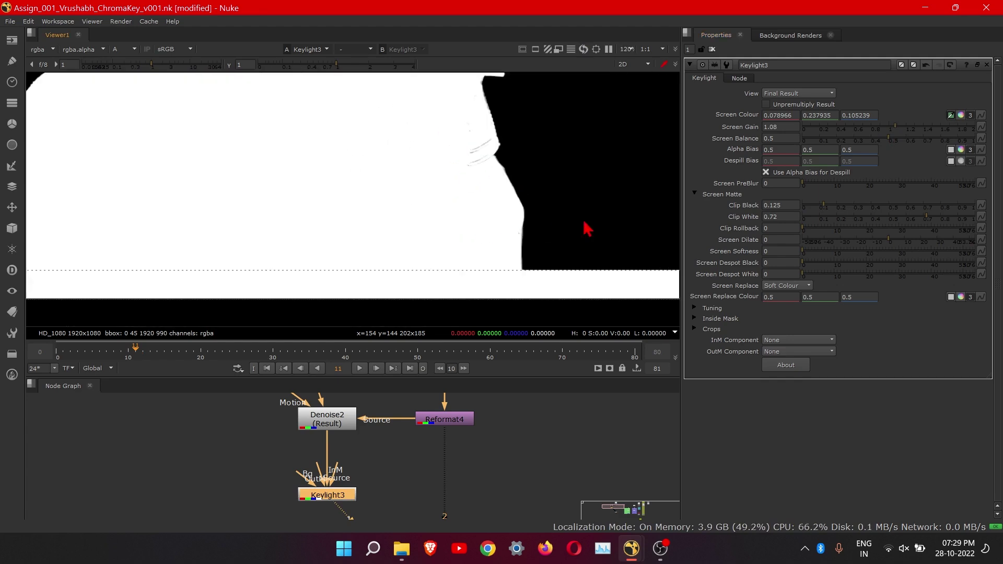
- Lower Clip White to 0.37 to fill the faint marks inside the man's arm and shoulder
{"action": "mouse_move", "coordinate": [931, 226]}
{"action": "left_mouse_down"}
{"action": "mouse_move", "coordinate": [875, 221]}
{"action": "mouse_move", "coordinate": [978, 226]}
{"action": "mouse_move", "coordinate": [928, 227]}
{"action": "left_mouse_up"}
{"action": "scroll", "coordinate": [488, 208], "scroll_direction": "down", "scroll_amount": 5}
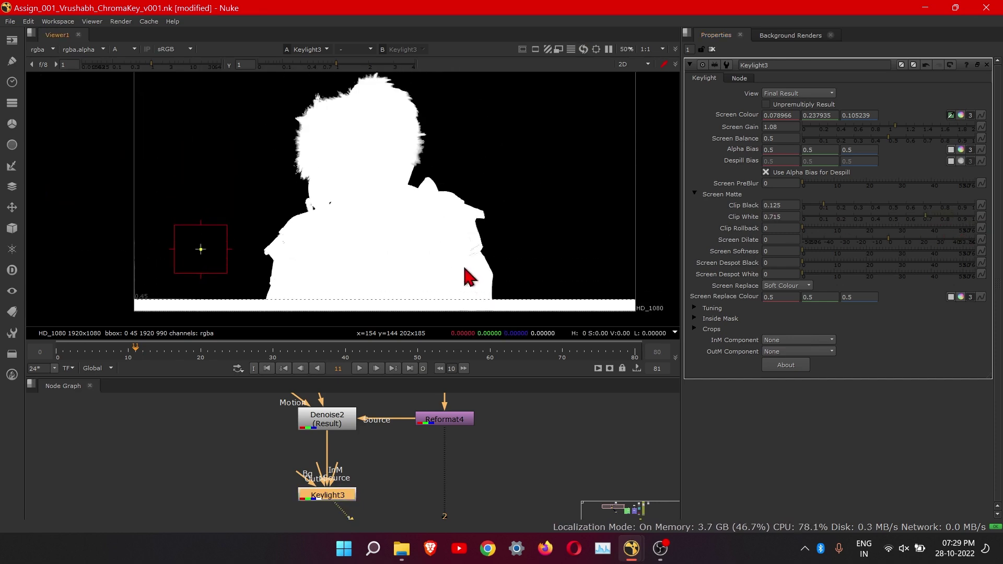
{"action": "scroll", "coordinate": [399, 271], "scroll_direction": "up", "scroll_amount": 5}
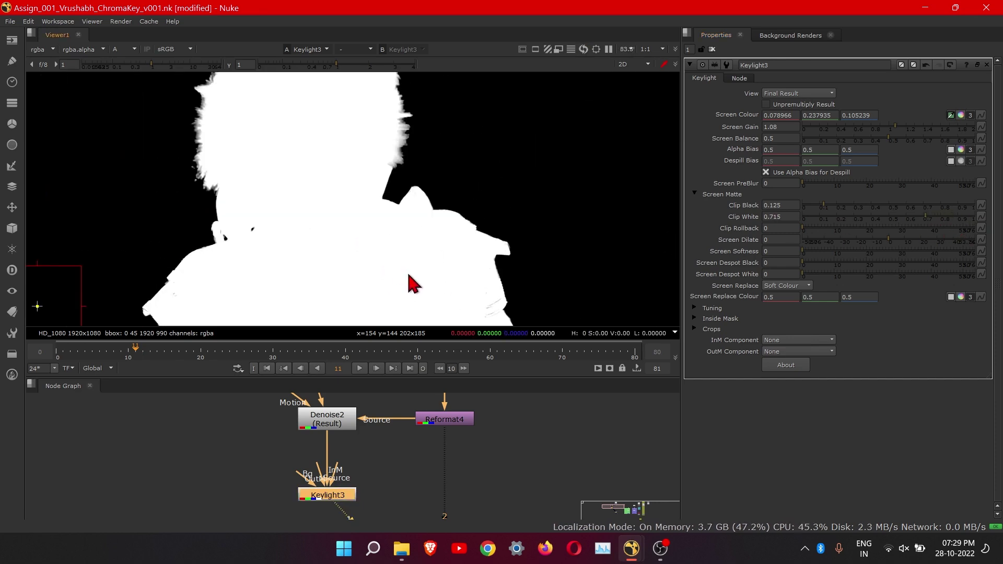
{"action": "scroll", "coordinate": [412, 286], "scroll_direction": "down", "scroll_amount": 3}
{"action": "middle_click_drag", "start_coordinate": [412, 287], "coordinate": [405, 255]}
{"action": "scroll", "coordinate": [403, 255], "scroll_direction": "up", "scroll_amount": 2}
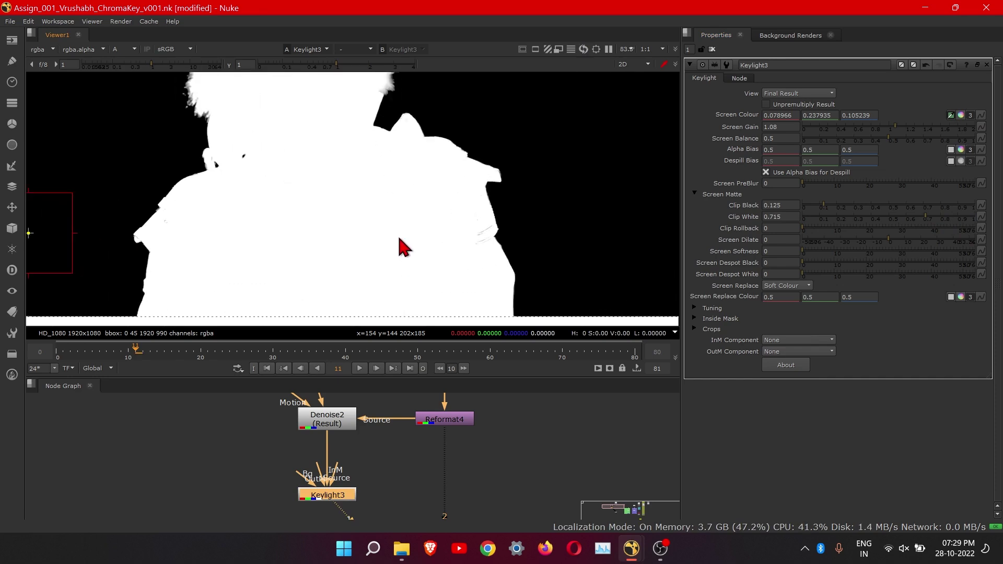
{"action": "mouse_move", "coordinate": [866, 219]}
{"action": "left_mouse_down"}
{"action": "mouse_move", "coordinate": [914, 219]}
{"action": "mouse_move", "coordinate": [868, 213]}
{"action": "left_mouse_up"}
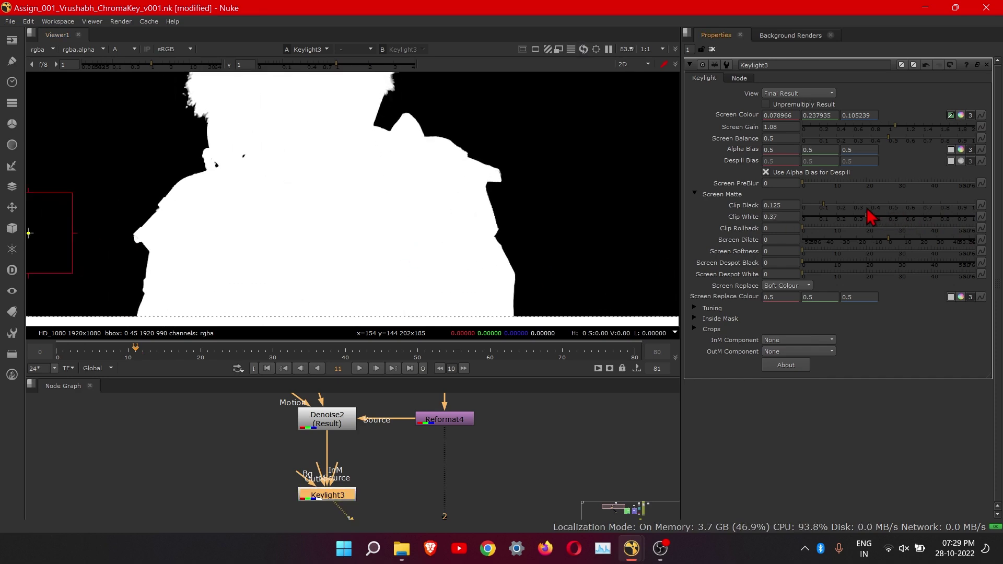
{"action": "scroll", "coordinate": [491, 258], "scroll_direction": "down", "scroll_amount": 3}
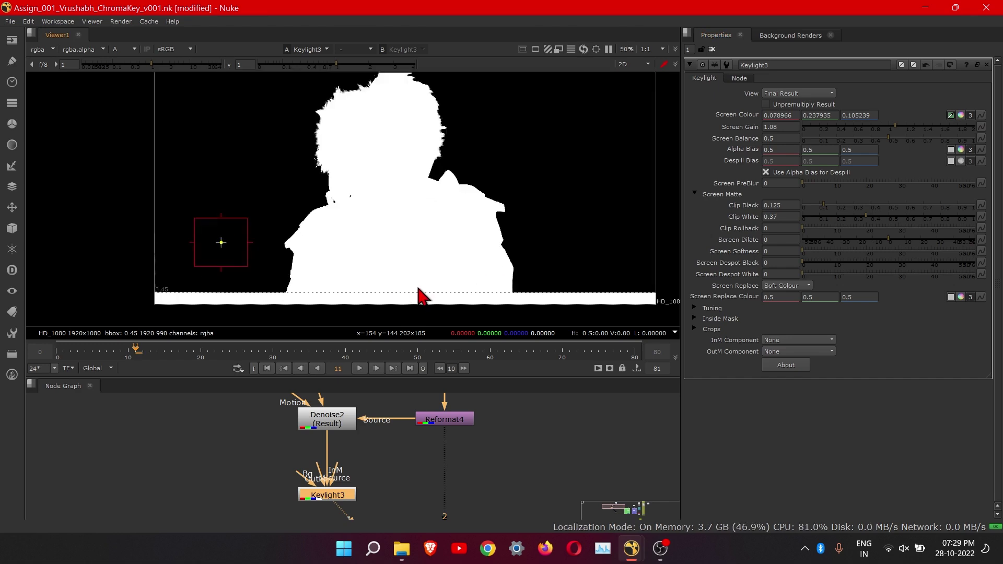
{"action": "scroll", "coordinate": [444, 293], "scroll_direction": "up", "scroll_amount": 3}
- Compare the keyed colour image with its alpha matte, checking the chest armour and the silhouette's edges
{"action": "key", "text": "a"}
{"action": "key", "text": "a"}
{"action": "key", "text": "a"}
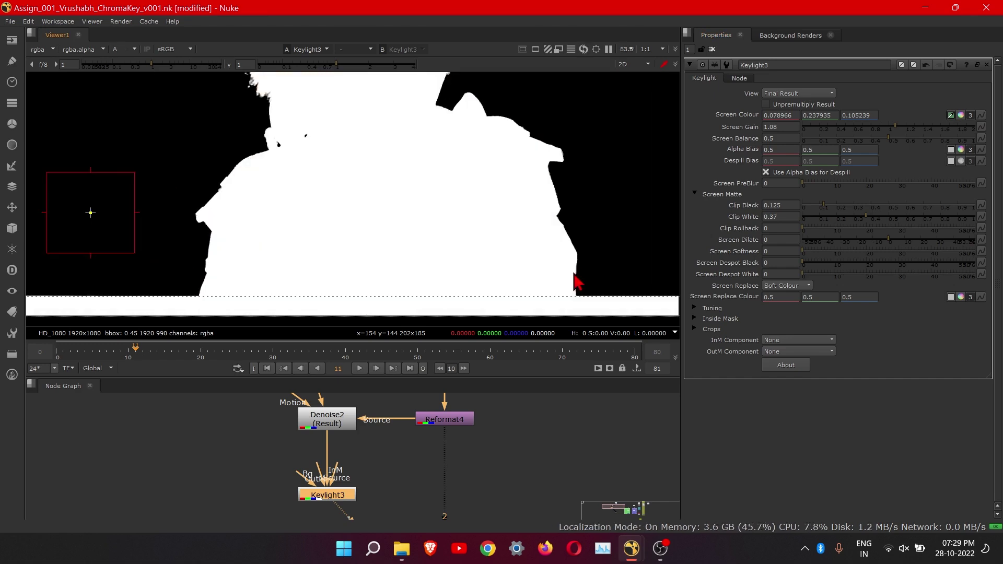
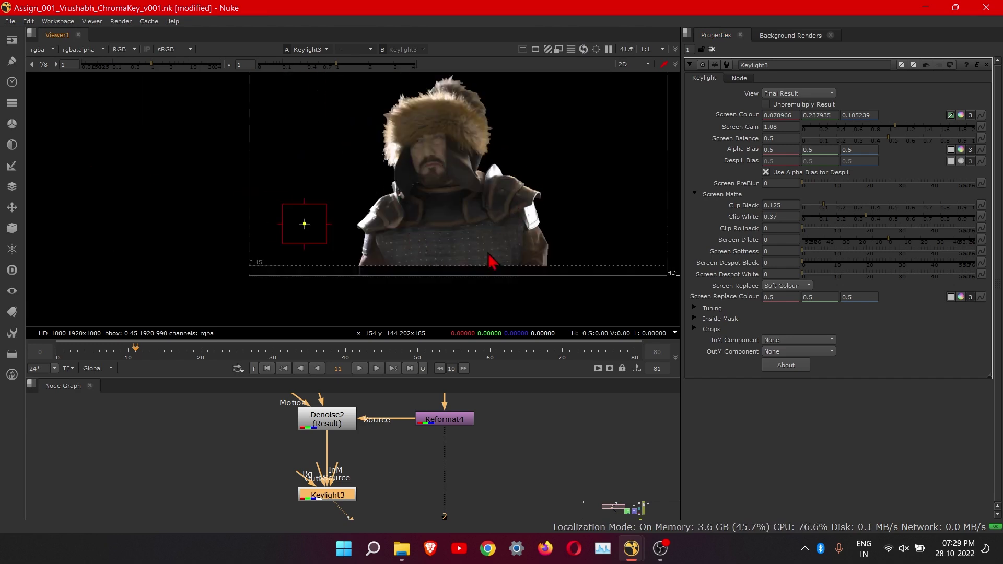
{"action": "key", "text": "a"}
{"action": "key", "text": "a"}
{"action": "scroll", "coordinate": [498, 235], "scroll_direction": "up", "scroll_amount": 3}
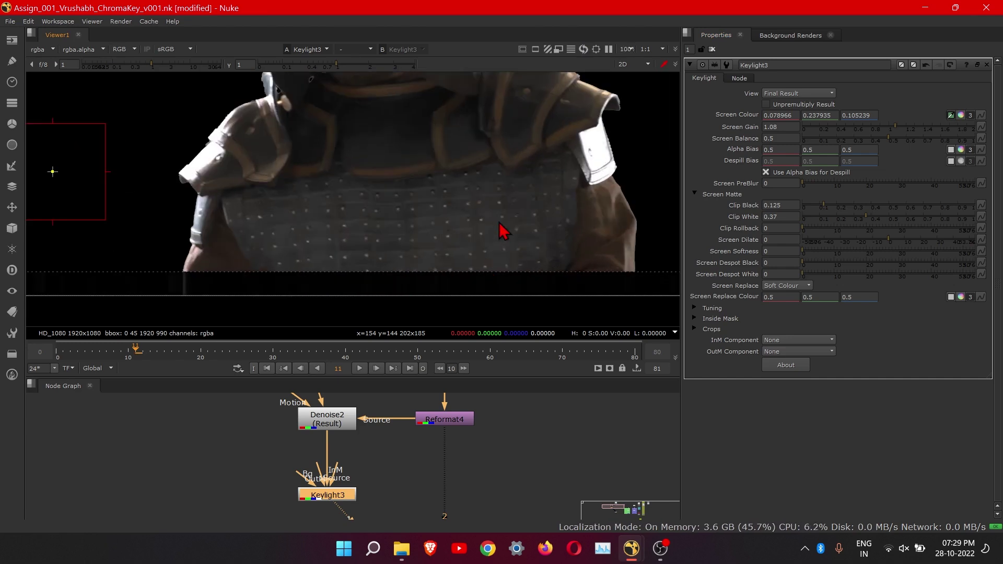
{"action": "scroll", "coordinate": [500, 226], "scroll_direction": "down", "scroll_amount": 3}
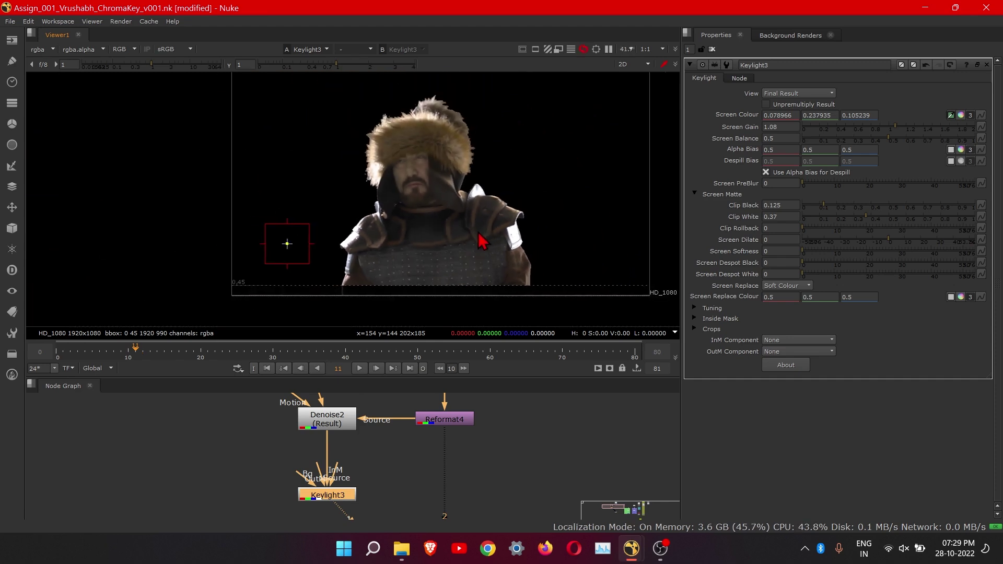
{"action": "scroll", "coordinate": [452, 272], "scroll_direction": "up", "scroll_amount": 2}
{"action": "key", "text": "a"}
{"action": "key", "text": "a"}
{"action": "key", "text": "a"}
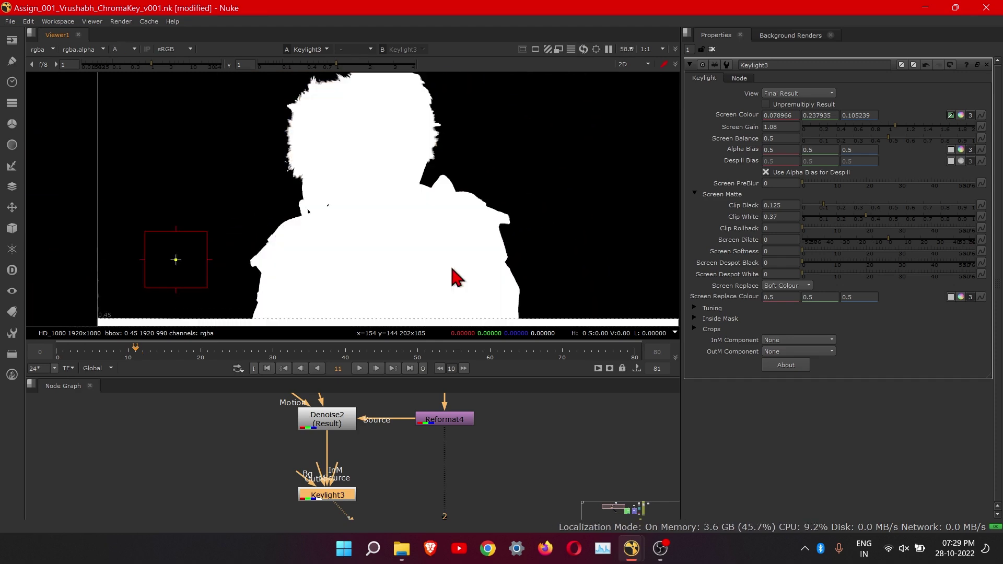
{"action": "scroll", "coordinate": [450, 264], "scroll_direction": "down", "scroll_amount": 1}
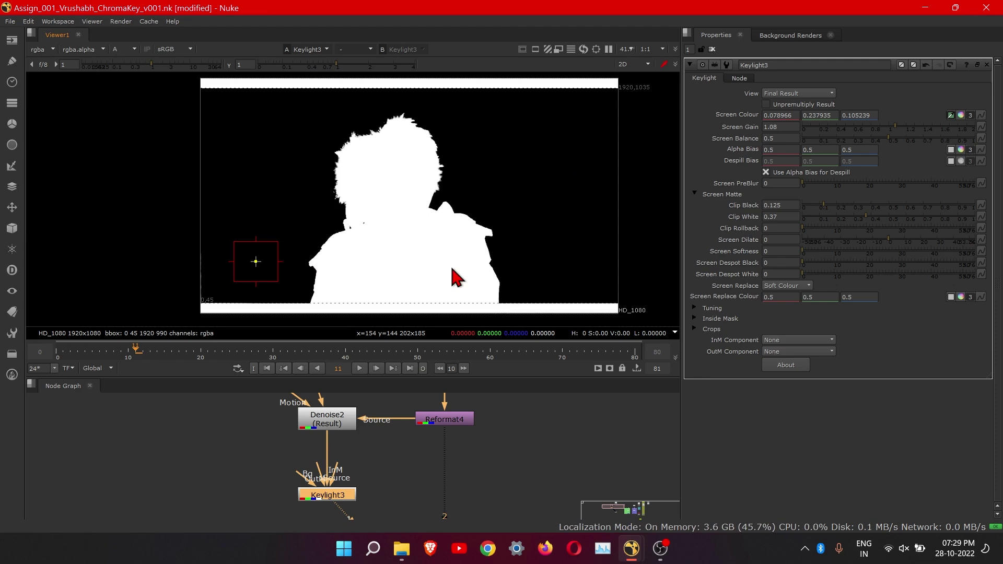
- Display the keyed colour image and examine the edges of the shoulder armour and fur hat
{"action": "key", "text": "a"}
{"action": "scroll", "coordinate": [452, 270], "scroll_direction": "up", "scroll_amount": 3}
{"action": "middle_click_drag", "start_coordinate": [452, 269], "coordinate": [433, 306]}
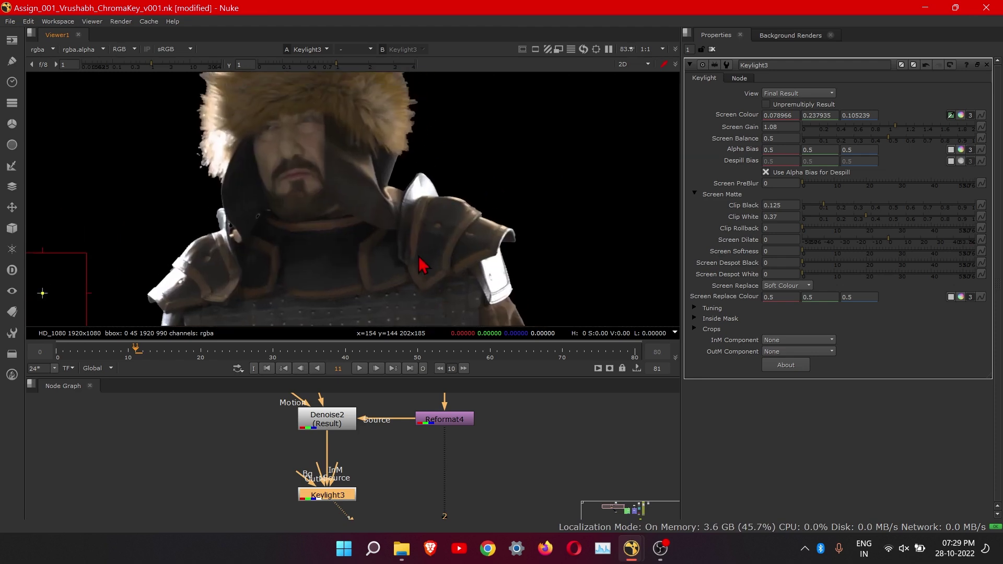
{"action": "middle_click_drag", "start_coordinate": [395, 230], "coordinate": [426, 273]}
{"action": "scroll", "coordinate": [433, 232], "scroll_direction": "down", "scroll_amount": 2}
{"action": "middle_click_drag", "start_coordinate": [400, 157], "coordinate": [406, 242]}
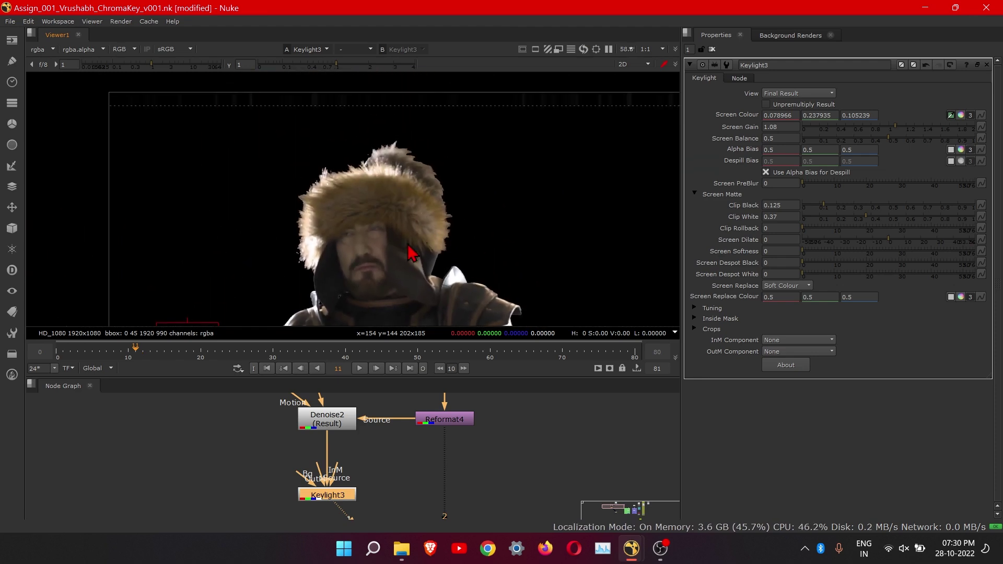
- Examine the fur hat's edges up close, comparing the keyed colour image with its alpha matte
{"action": "scroll", "coordinate": [383, 131], "scroll_direction": "up", "scroll_amount": 4}
{"action": "scroll", "coordinate": [368, 248], "scroll_direction": "up", "scroll_amount": 2}
{"action": "scroll", "coordinate": [336, 195], "scroll_direction": "up", "scroll_amount": 2}
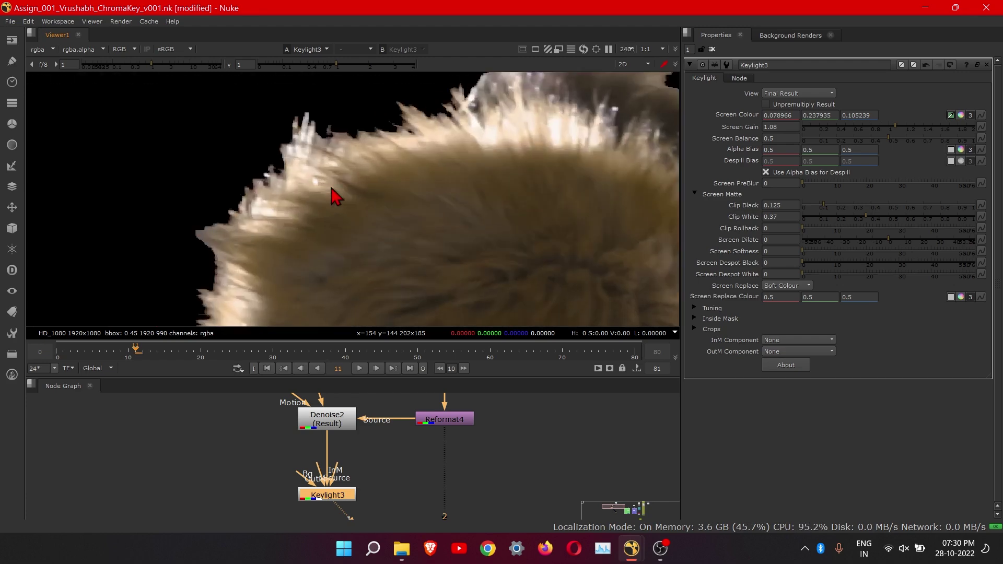
{"action": "scroll", "coordinate": [284, 249], "scroll_direction": "up", "scroll_amount": 1}
{"action": "scroll", "coordinate": [464, 182], "scroll_direction": "up", "scroll_amount": 2}
{"action": "scroll", "coordinate": [461, 174], "scroll_direction": "down", "scroll_amount": 6}
{"action": "middle_click_drag", "start_coordinate": [446, 195], "coordinate": [357, 134]}
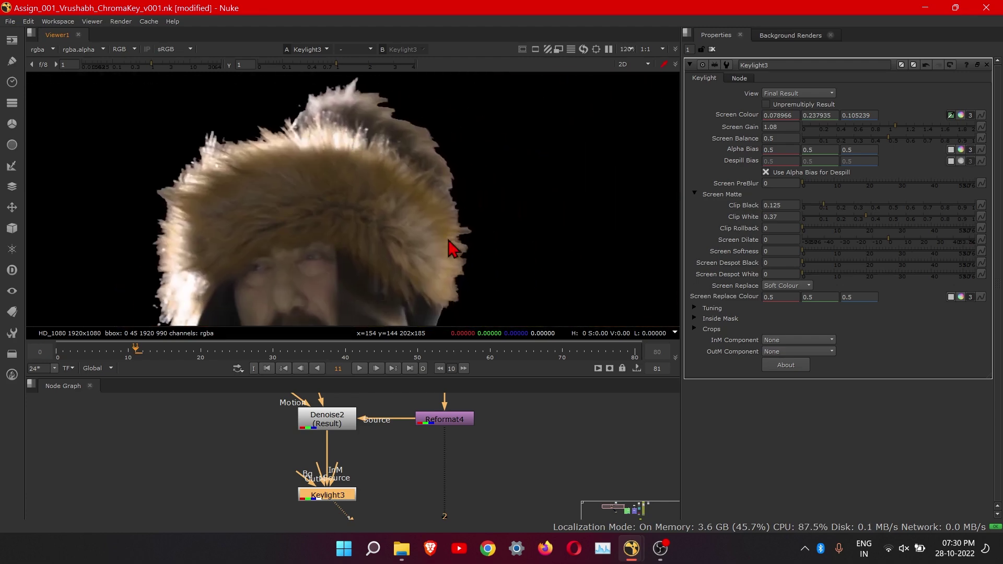
{"action": "middle_click_drag", "start_coordinate": [447, 240], "coordinate": [390, 143]}
{"action": "scroll", "coordinate": [419, 221], "scroll_direction": "up", "scroll_amount": 4}
{"action": "key", "text": "a"}
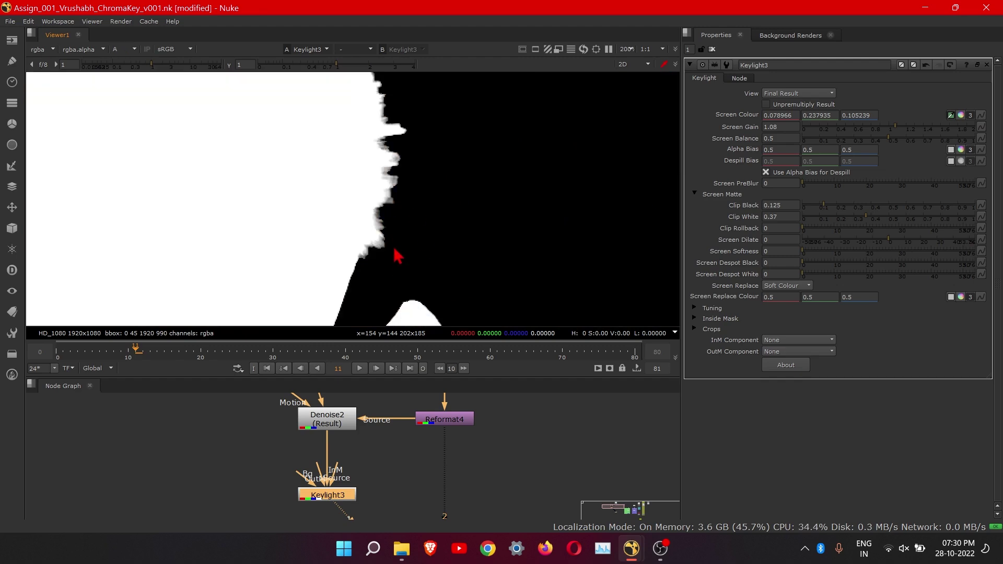
{"action": "key", "text": "a"}
- Add a second Keylight node beside the existing one, connect its Source to the Denoise node, and route the pipe through a dot
{"action": "scroll", "coordinate": [358, 456], "scroll_direction": "down", "scroll_amount": 2}
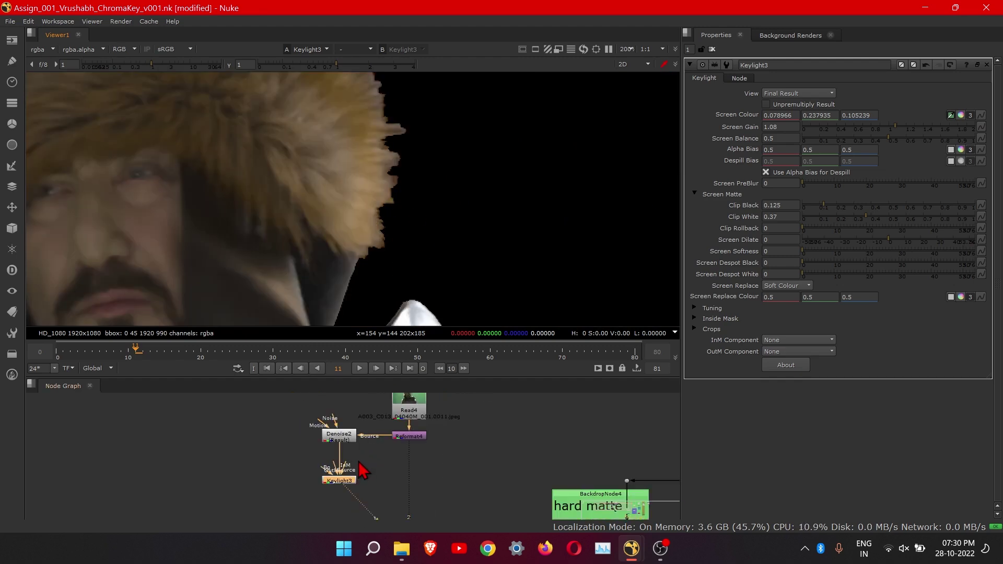
{"action": "middle_click_drag", "start_coordinate": [251, 440], "coordinate": [370, 456]}
{"action": "scroll", "coordinate": [370, 455], "scroll_direction": "down", "scroll_amount": 3}
{"action": "scroll", "coordinate": [405, 485], "scroll_direction": "up", "scroll_amount": 4}
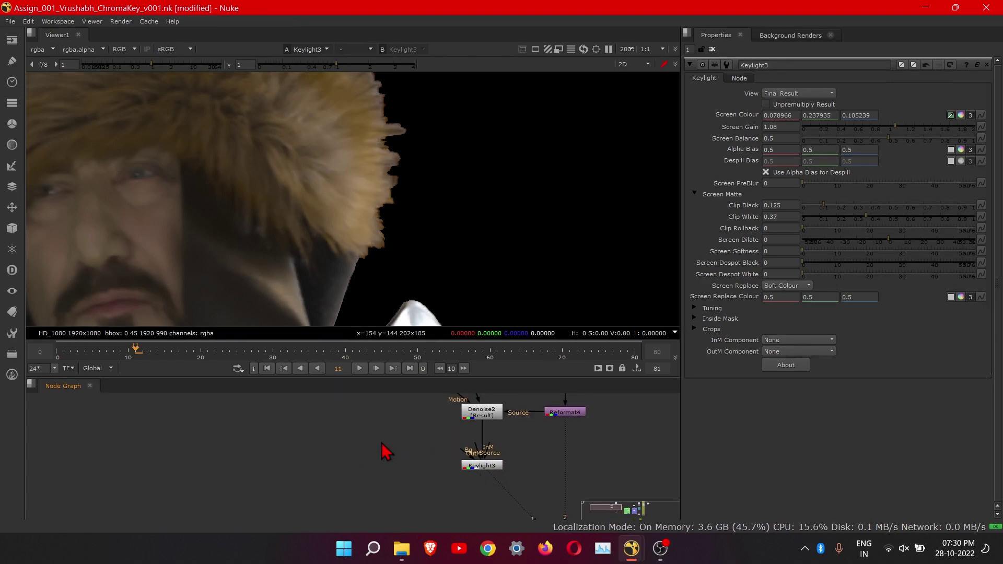
{"action": "key", "text": "Tab"}
{"action": "key", "text": "Return"}
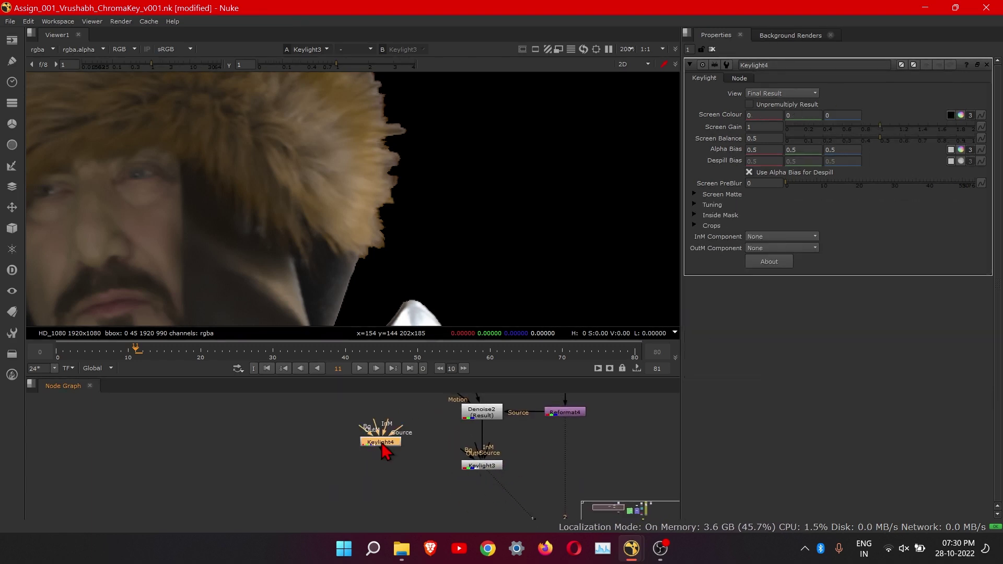
{"action": "left_click_drag", "start_coordinate": [383, 450], "coordinate": [473, 415]}
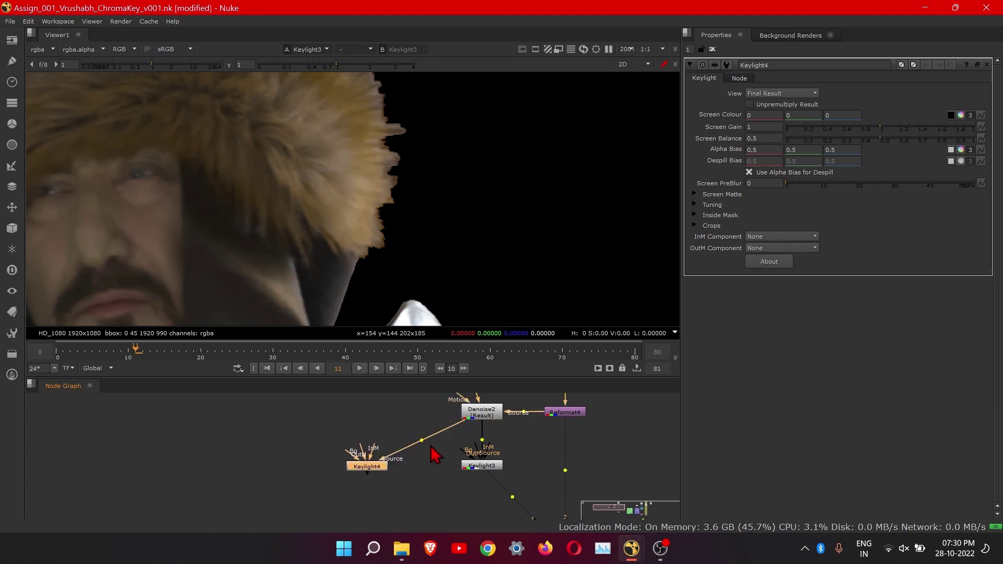
{"action": "left_click_drag", "start_coordinate": [424, 444], "coordinate": [370, 416], "text": "ctrl"}
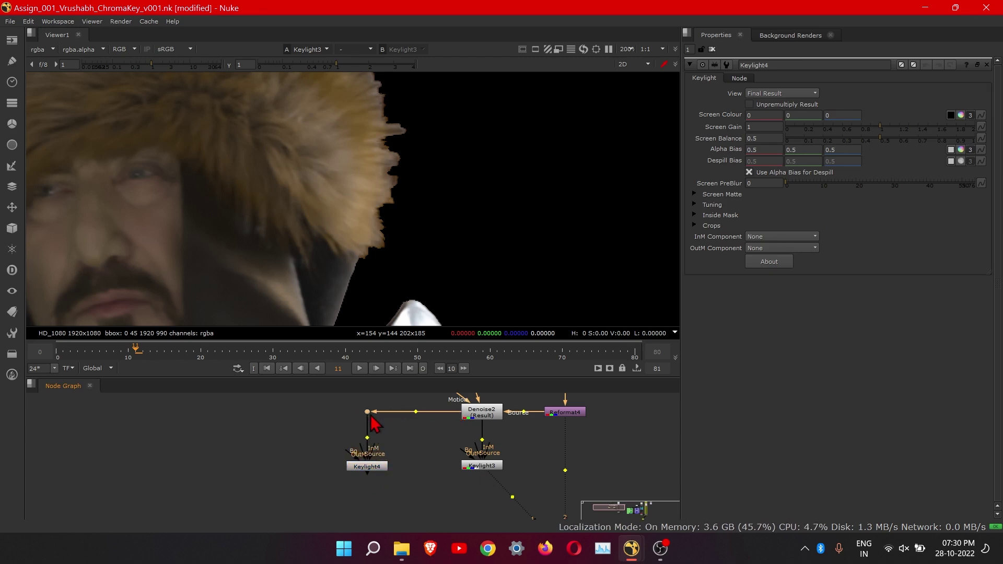
- Display the output of the new Keylight node in the viewer
{"action": "scroll", "coordinate": [427, 473], "scroll_direction": "up", "scroll_amount": 3}
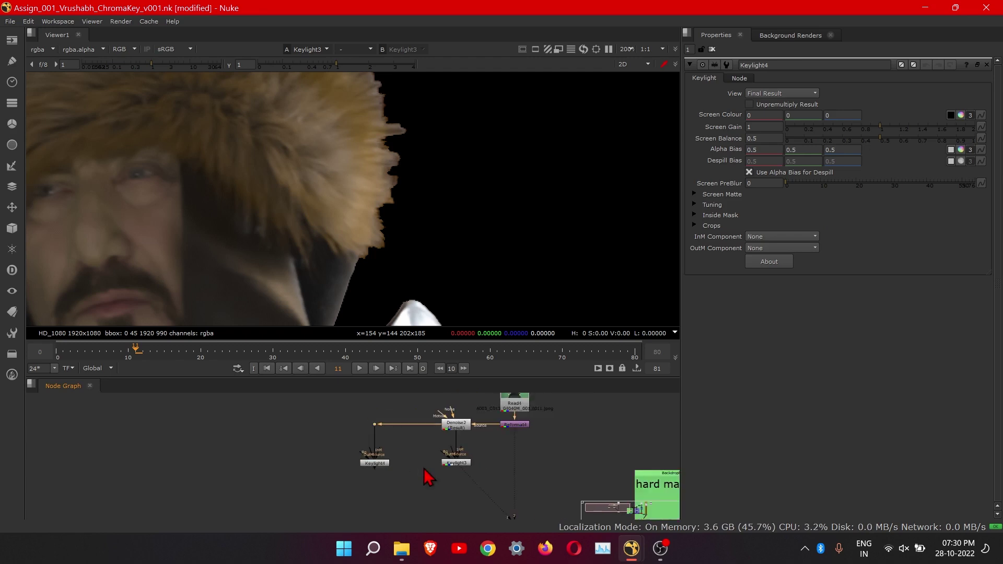
{"action": "left_click", "coordinate": [459, 432]}
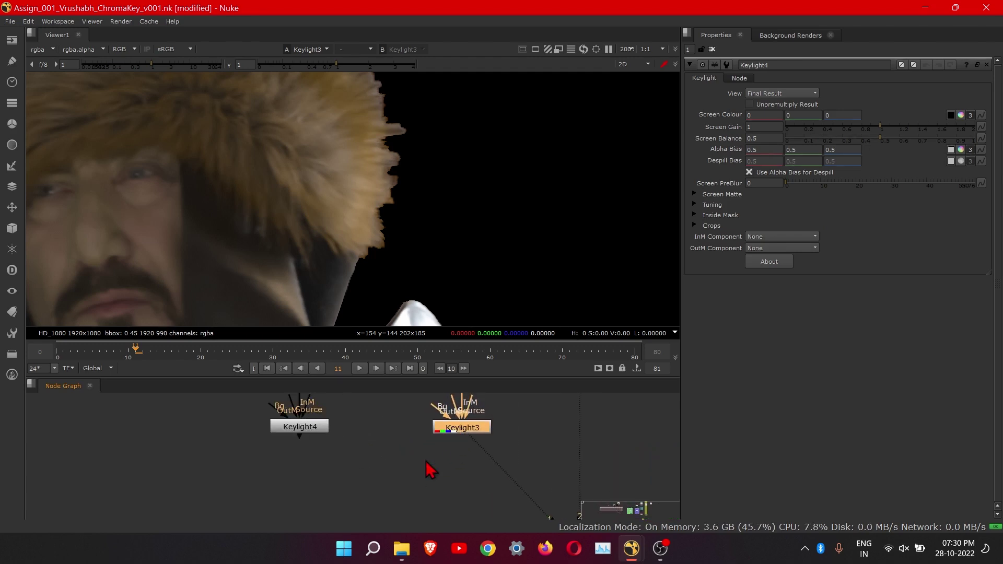
{"action": "scroll", "coordinate": [425, 454], "scroll_direction": "down", "scroll_amount": 4}
{"action": "left_click", "coordinate": [388, 478]}
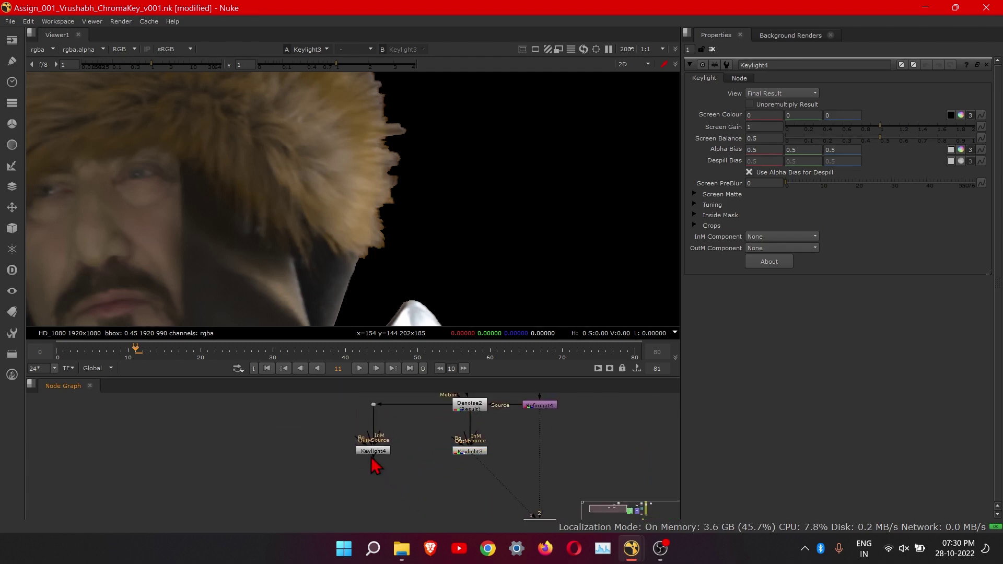
{"action": "left_click", "coordinate": [376, 452]}
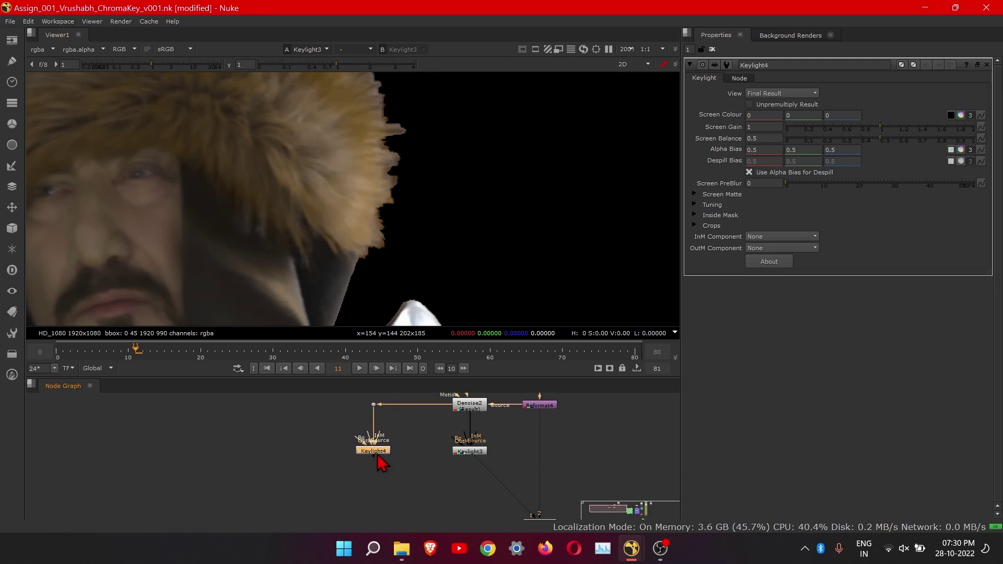
{"action": "key", "text": "1"}
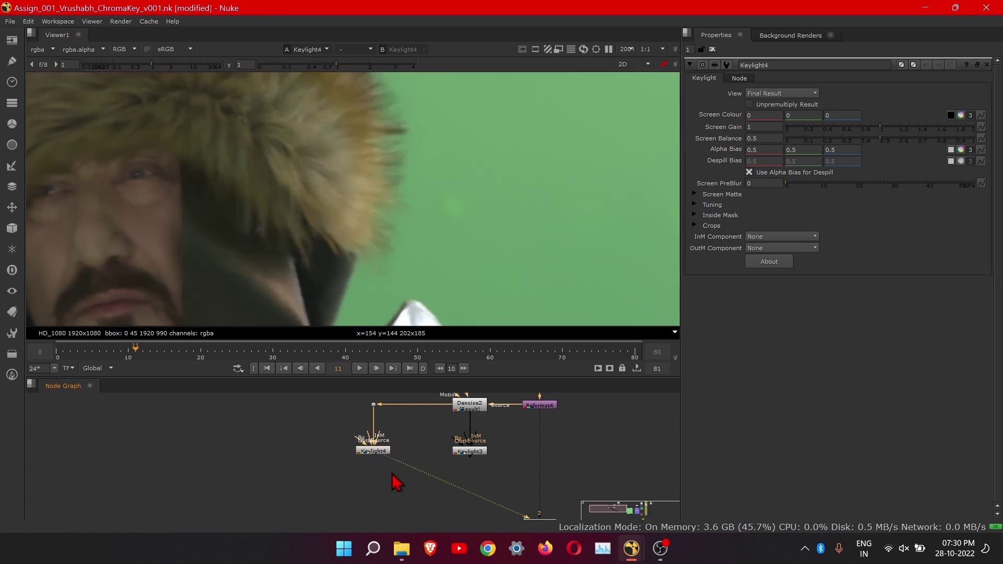
- Sample the green area beside the fur hat as the Screen Colour and inspect the resulting alpha matte
{"action": "scroll", "coordinate": [365, 253], "scroll_direction": "down", "scroll_amount": 4}
{"action": "scroll", "coordinate": [395, 268], "scroll_direction": "up", "scroll_amount": 2}
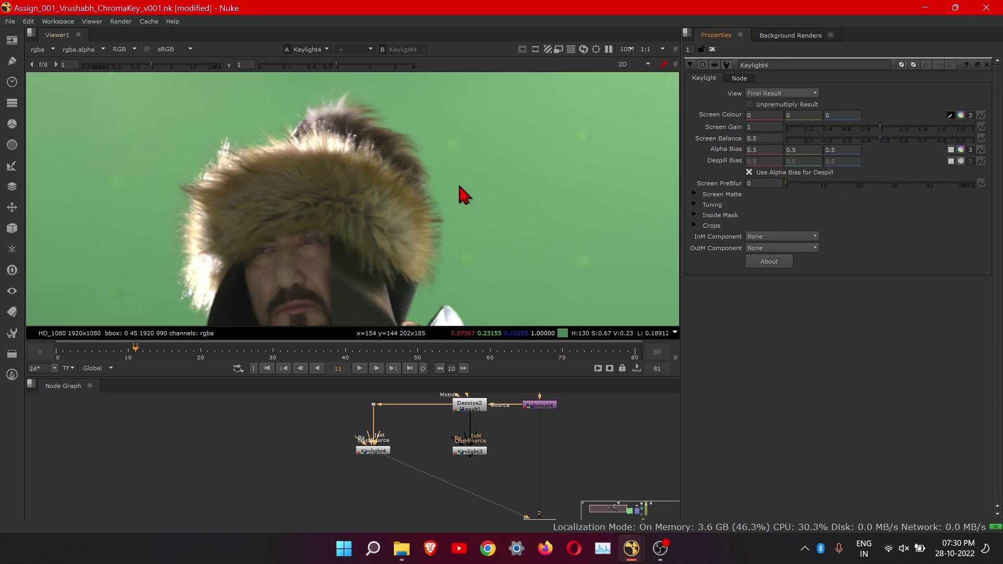
{"action": "left_click_drag", "start_coordinate": [474, 162], "coordinate": [484, 207], "text": "ctrl+shift"}
{"action": "key", "text": "a"}
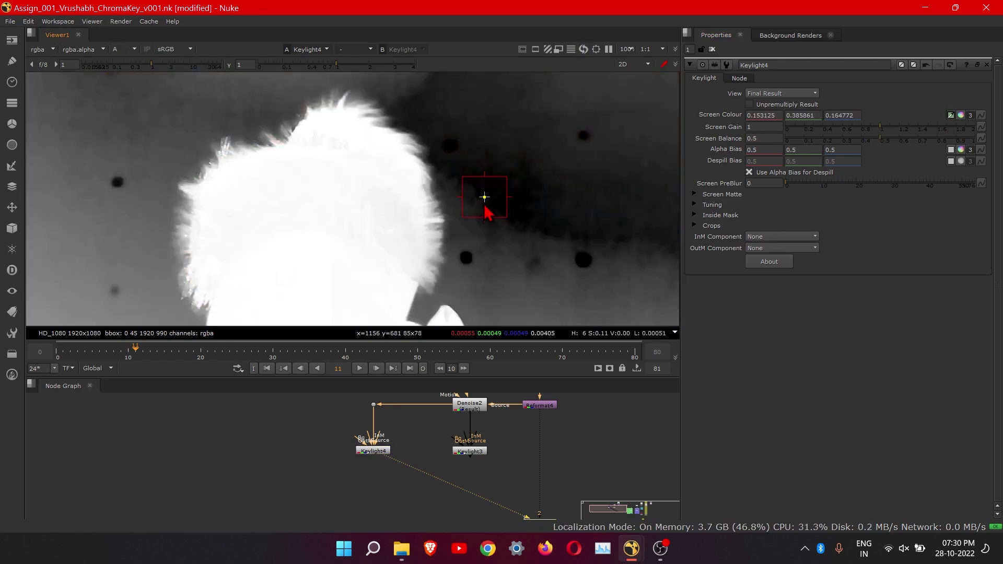
{"action": "scroll", "coordinate": [447, 235], "scroll_direction": "up", "scroll_amount": 1}
{"action": "scroll", "coordinate": [408, 206], "scroll_direction": "up", "scroll_amount": 1}
{"action": "middle_click_drag", "start_coordinate": [409, 207], "coordinate": [499, 274]}
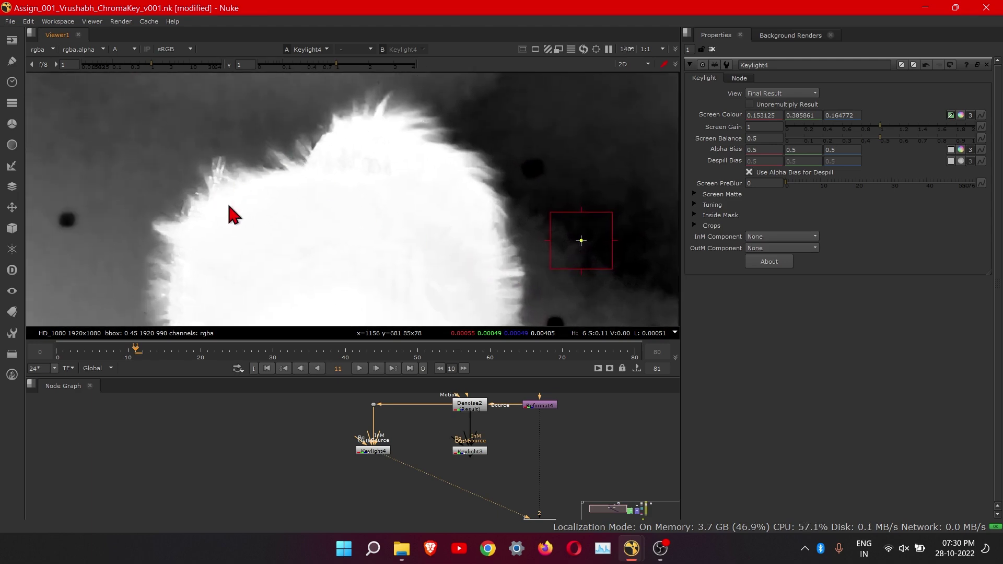
{"action": "scroll", "coordinate": [466, 211], "scroll_direction": "down", "scroll_amount": 3}
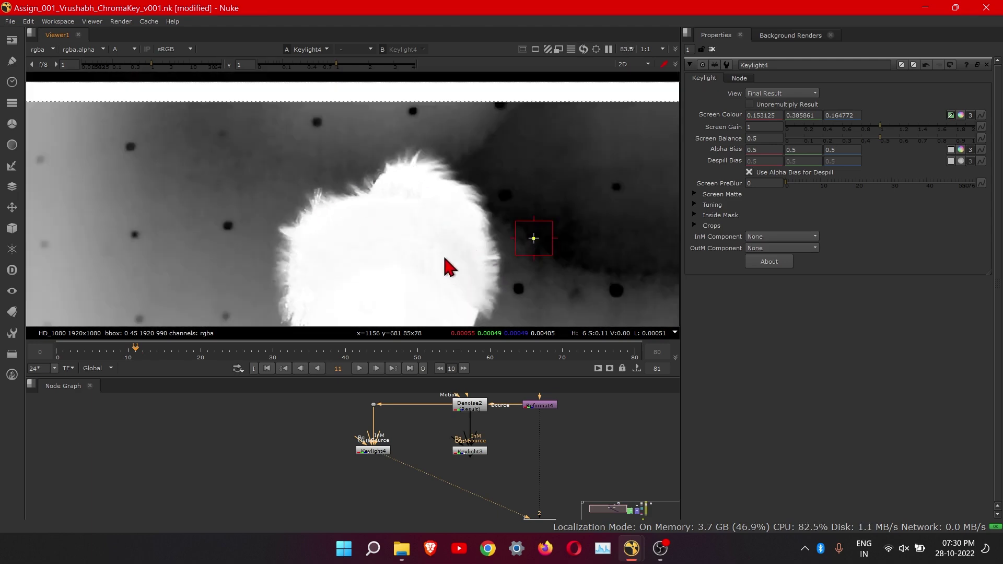
- Expand the Screen Matte settings and raise Clip Black to 0.07 while viewing the hat's fur edges
{"action": "left_click", "coordinate": [695, 194]}
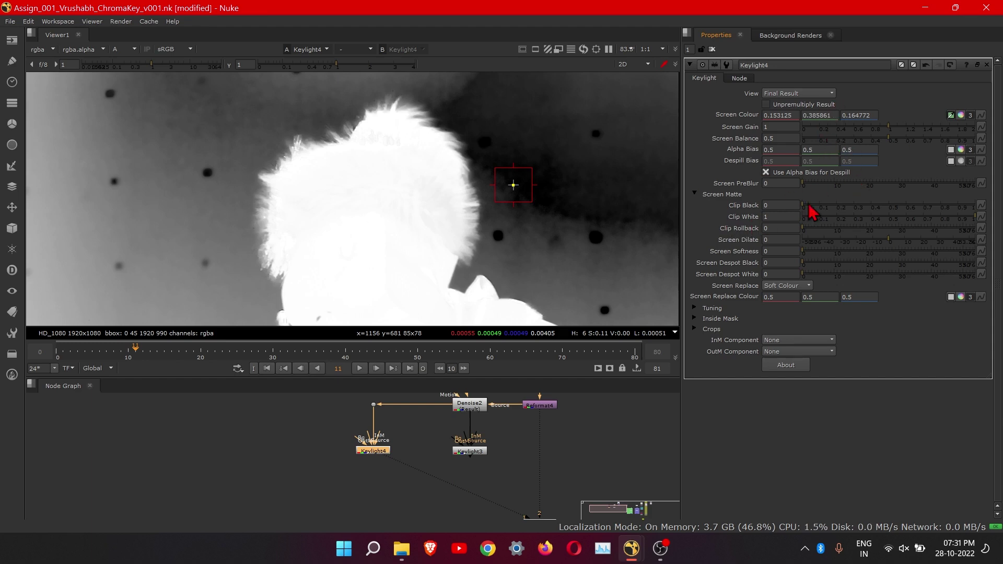
{"action": "scroll", "coordinate": [406, 211], "scroll_direction": "up", "scroll_amount": 6}
{"action": "scroll", "coordinate": [439, 189], "scroll_direction": "down", "scroll_amount": 1}
{"action": "middle_click_drag", "start_coordinate": [413, 168], "coordinate": [360, 189]}
{"action": "scroll", "coordinate": [392, 233], "scroll_direction": "down", "scroll_amount": 2}
{"action": "scroll", "coordinate": [372, 213], "scroll_direction": "up", "scroll_amount": 2}
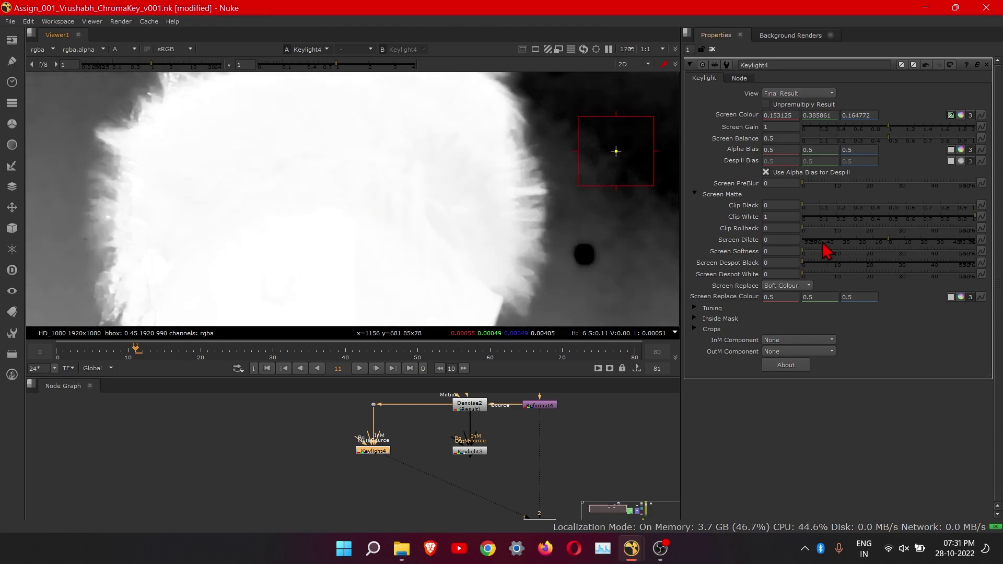
{"action": "left_click_drag", "start_coordinate": [807, 212], "coordinate": [814, 212]}
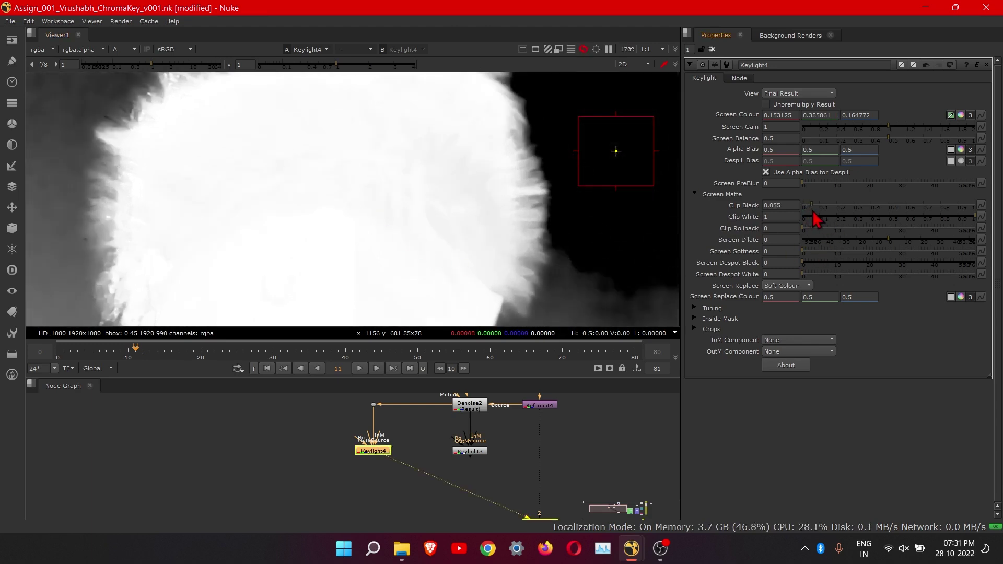
- Examine the alpha matte around the man's head and the backdrop for remaining grey areas
{"action": "scroll", "coordinate": [384, 226], "scroll_direction": "down", "scroll_amount": 3}
{"action": "middle_click_drag", "start_coordinate": [383, 226], "coordinate": [404, 248]}
{"action": "scroll", "coordinate": [343, 210], "scroll_direction": "up", "scroll_amount": 1}
{"action": "middle_click_drag", "start_coordinate": [340, 211], "coordinate": [406, 166]}
{"action": "scroll", "coordinate": [486, 179], "scroll_direction": "down", "scroll_amount": 3}
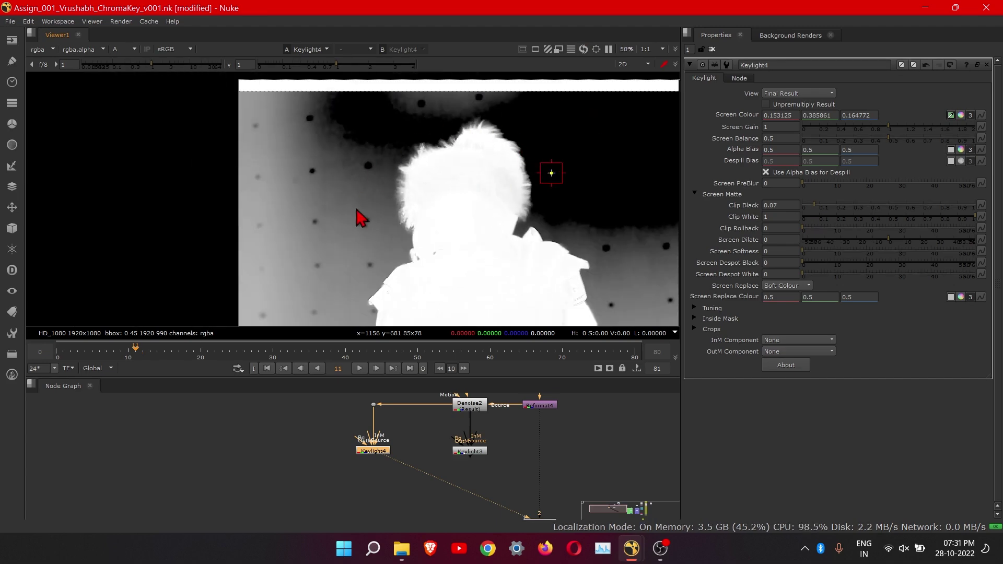
{"action": "scroll", "coordinate": [424, 214], "scroll_direction": "up", "scroll_amount": 1}
{"action": "scroll", "coordinate": [417, 222], "scroll_direction": "down", "scroll_amount": 2}
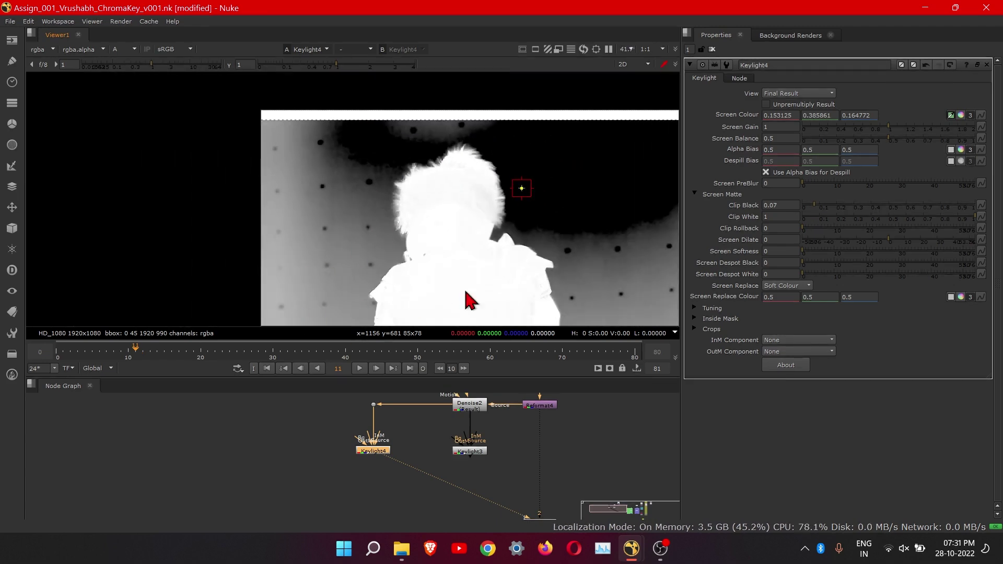
{"action": "scroll", "coordinate": [459, 152], "scroll_direction": "up", "scroll_amount": 3}
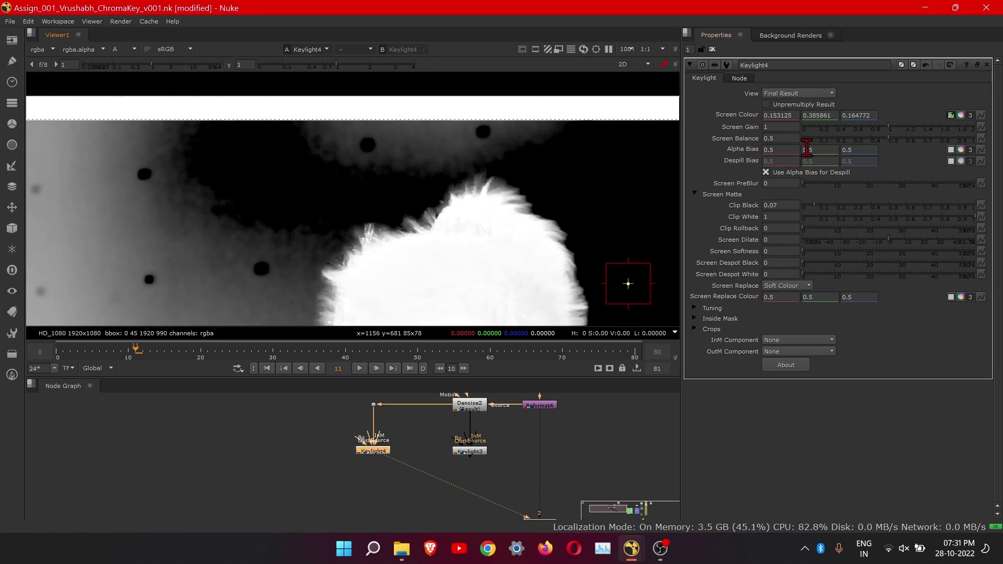
- Try a slight Screen Gain adjustment on the second Keylight
{"action": "mouse_move", "coordinate": [890, 125]}
{"action": "left_mouse_down"}
{"action": "mouse_move", "coordinate": [910, 132]}
{"action": "mouse_move", "coordinate": [904, 139]}
{"action": "mouse_move", "coordinate": [960, 145]}
{"action": "mouse_move", "coordinate": [889, 128]}
{"action": "left_mouse_up"}
{"action": "scroll", "coordinate": [453, 243], "scroll_direction": "down", "scroll_amount": 3}
{"action": "scroll", "coordinate": [433, 213], "scroll_direction": "up", "scroll_amount": 5}
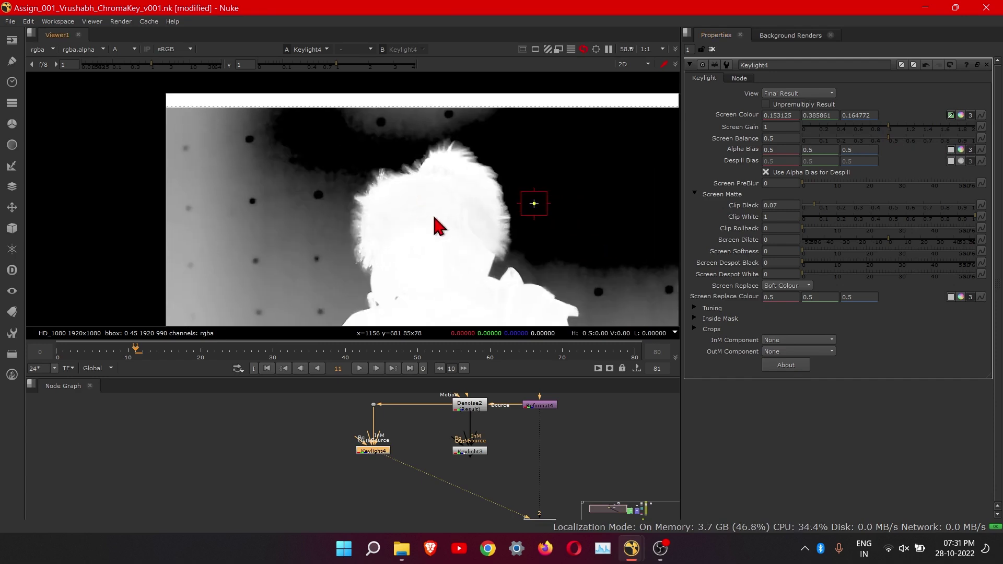
- Raise Clip Black to 0.23 to clear the grey around the fur hat, and display the keyed colour image
{"action": "left_click_drag", "start_coordinate": [821, 208], "coordinate": [843, 206]}
{"action": "scroll", "coordinate": [494, 241], "scroll_direction": "down", "scroll_amount": 3}
{"action": "key", "text": "a"}
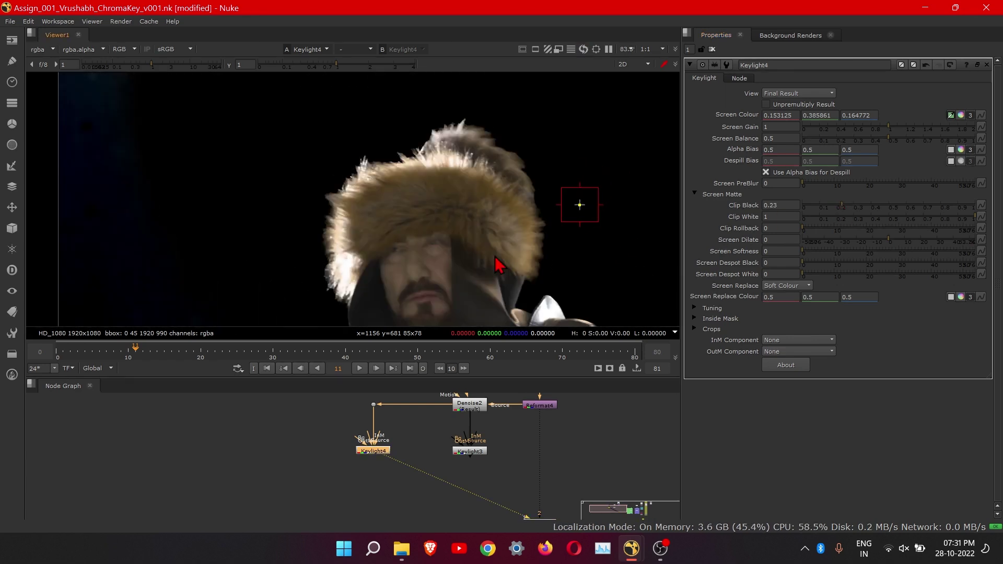
- Inspect the hat's fine fur strands in the second key, comparing the colour image with its alpha matte
{"action": "scroll", "coordinate": [481, 254], "scroll_direction": "up", "scroll_amount": 5}
{"action": "scroll", "coordinate": [353, 202], "scroll_direction": "up", "scroll_amount": 5}
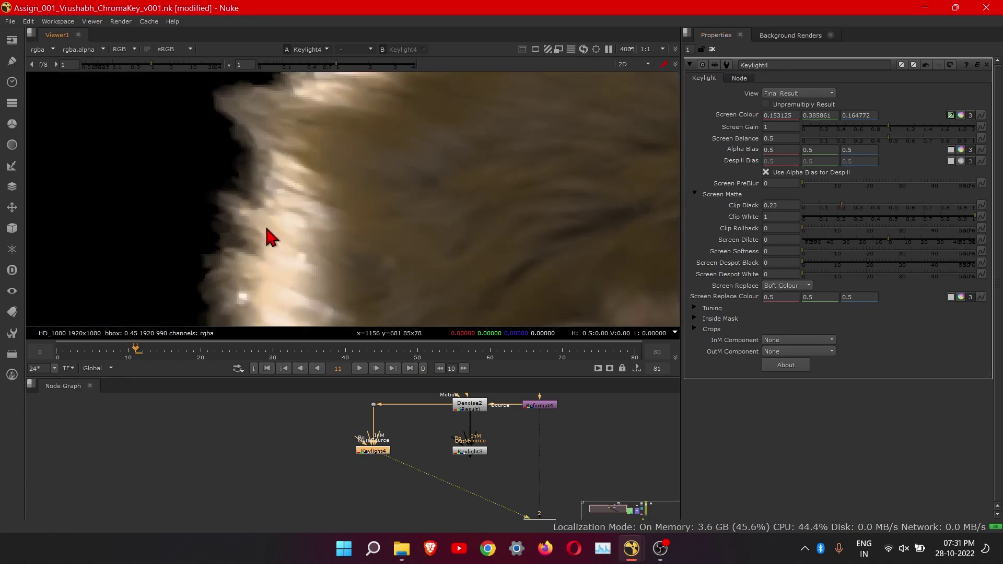
{"action": "key", "text": "a"}
{"action": "key", "text": "a"}
{"action": "key", "text": "a"}
{"action": "scroll", "coordinate": [417, 175], "scroll_direction": "down", "scroll_amount": 6}
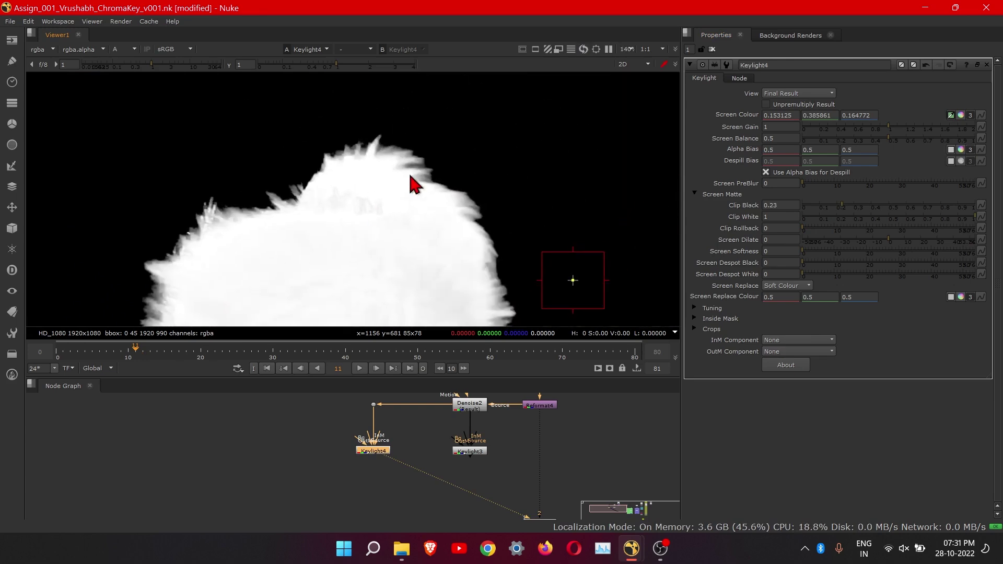
{"action": "scroll", "coordinate": [385, 230], "scroll_direction": "up", "scroll_amount": 4}
{"action": "scroll", "coordinate": [458, 219], "scroll_direction": "down", "scroll_amount": 3}
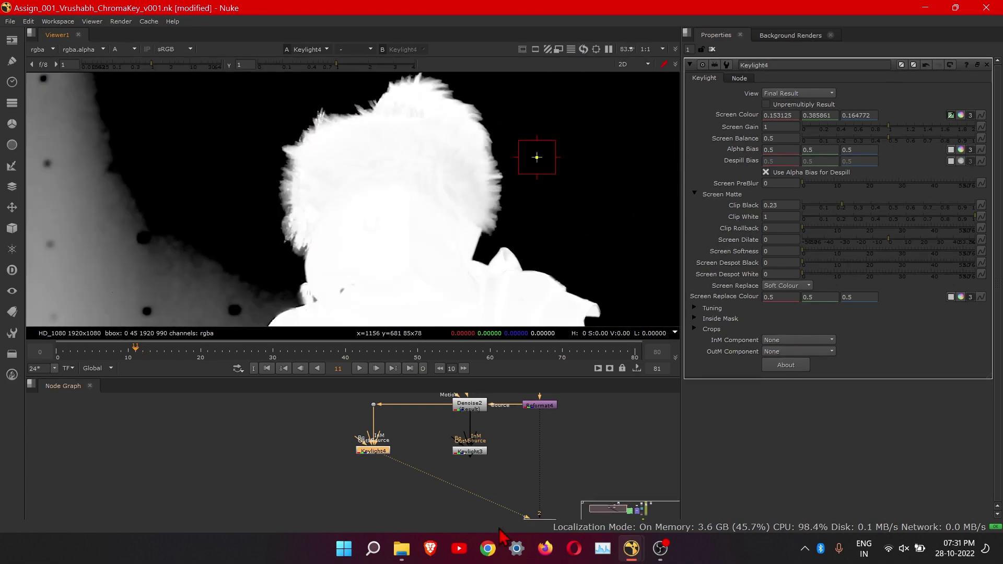
- Compare the alpha mattes of the first and second Keylight nodes around the fur hat's edges
{"action": "left_click", "coordinate": [483, 446]}
{"action": "key", "text": "1"}
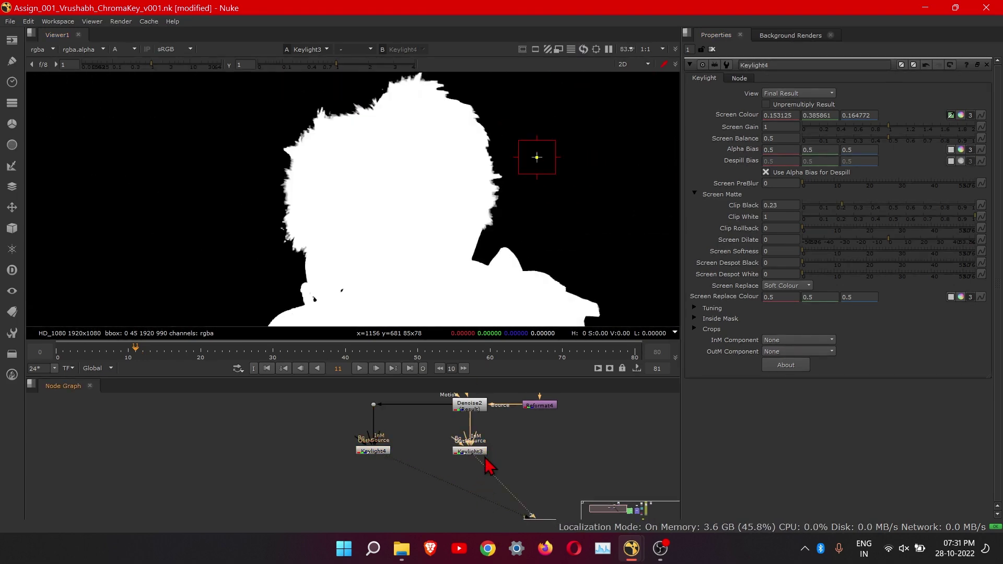
{"action": "scroll", "coordinate": [422, 222], "scroll_direction": "up", "scroll_amount": 2}
{"action": "scroll", "coordinate": [408, 225], "scroll_direction": "down", "scroll_amount": 1}
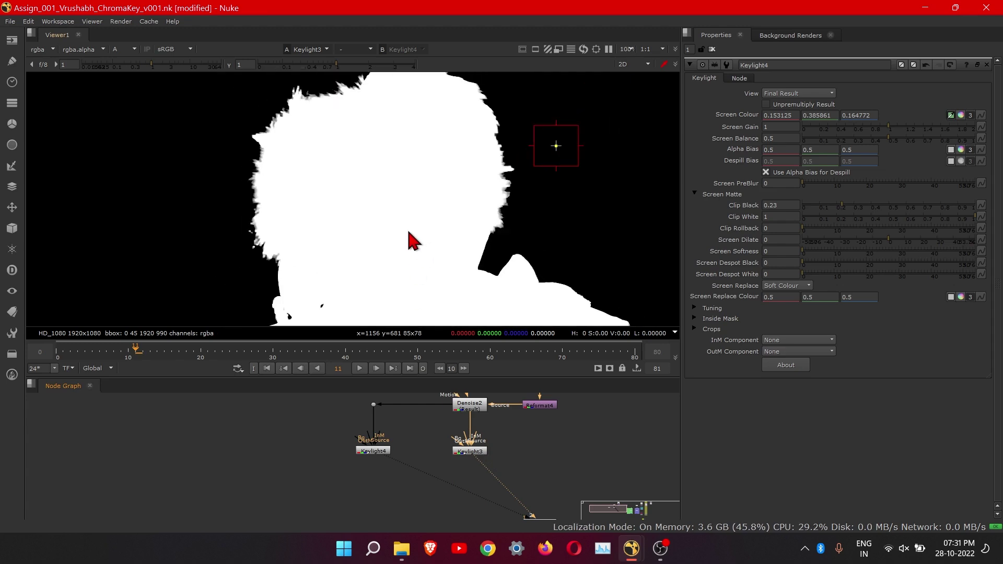
{"action": "key", "text": "1"}
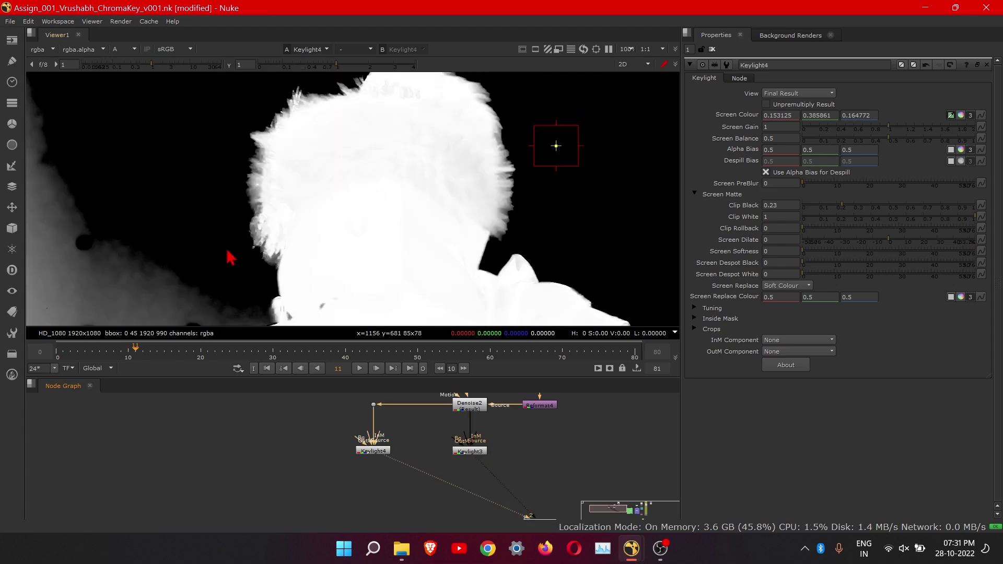
{"action": "middle_click_drag", "start_coordinate": [351, 195], "coordinate": [332, 259]}
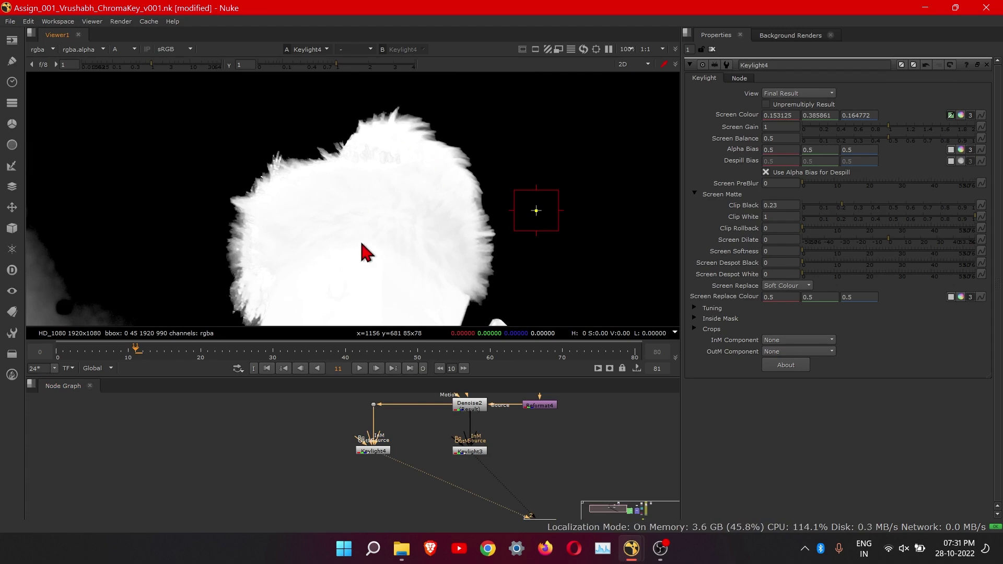
{"action": "key", "text": "1"}
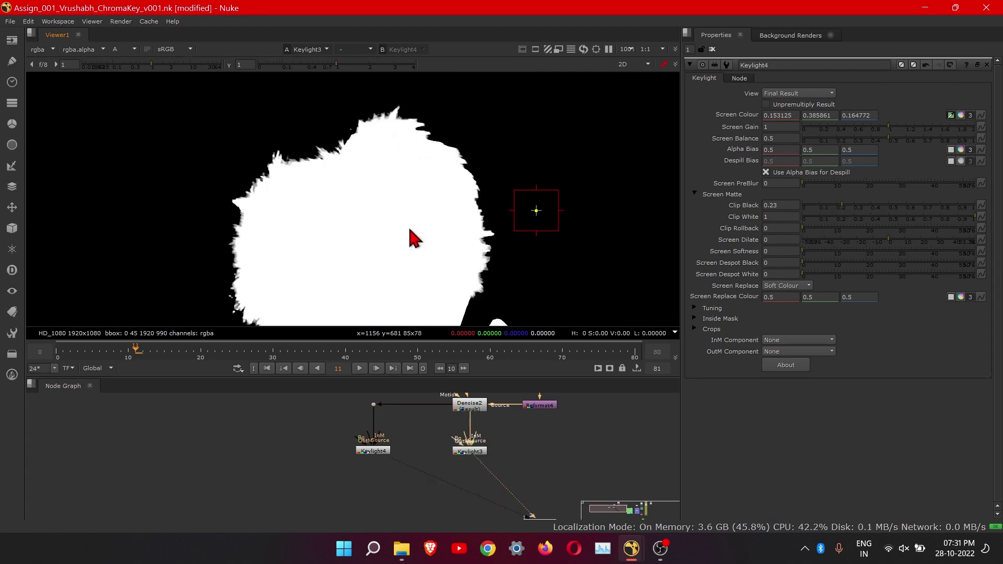
{"action": "key", "text": "1"}
- Lower the second Keylight's Clip White to 0.805 to fill the faint grey inside the hat
{"action": "scroll", "coordinate": [371, 272], "scroll_direction": "up", "scroll_amount": 2}
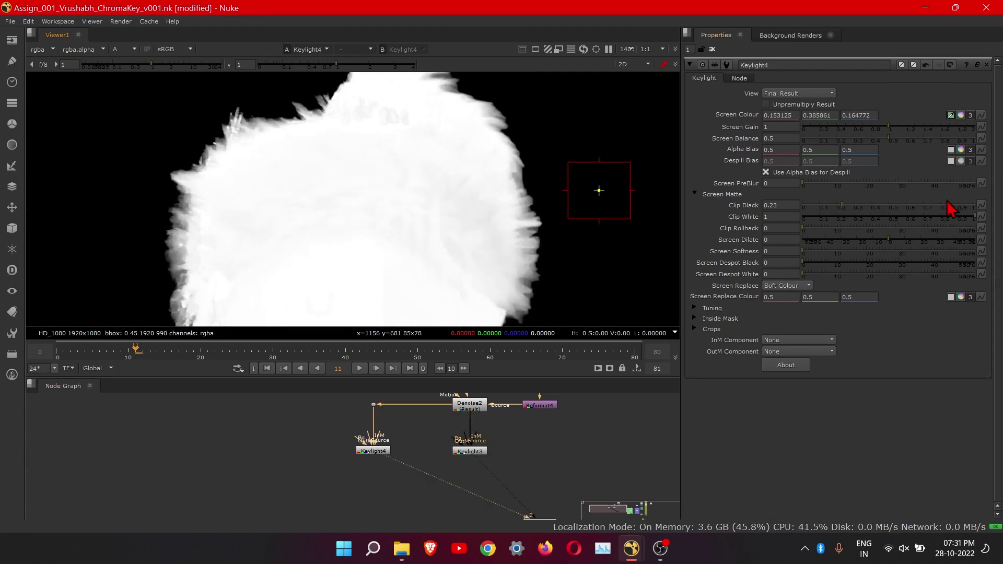
{"action": "left_click_drag", "start_coordinate": [975, 224], "coordinate": [946, 229]}
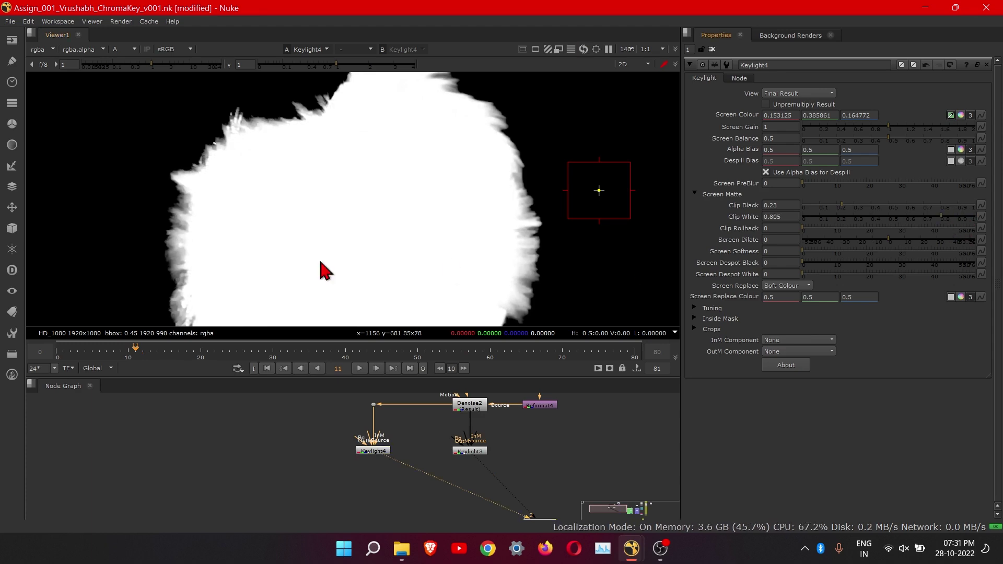
- Examine the second key's alpha matte around the fur hat, from its crown down to the neck and collar
{"action": "middle_click_drag", "start_coordinate": [320, 262], "coordinate": [326, 210]}
{"action": "scroll", "coordinate": [303, 210], "scroll_direction": "down", "scroll_amount": 2}
{"action": "scroll", "coordinate": [276, 256], "scroll_direction": "up", "scroll_amount": 3}
{"action": "middle_click_drag", "start_coordinate": [249, 244], "coordinate": [274, 275]}
{"action": "scroll", "coordinate": [248, 199], "scroll_direction": "down", "scroll_amount": 1}
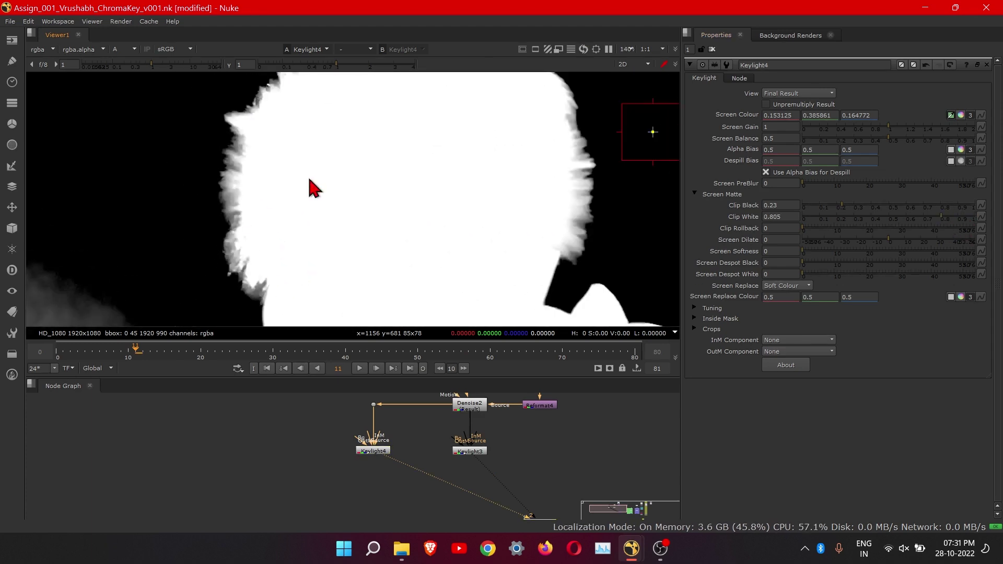
{"action": "middle_click_drag", "start_coordinate": [329, 239], "coordinate": [321, 253]}
{"action": "middle_click_drag", "start_coordinate": [522, 126], "coordinate": [482, 210]}
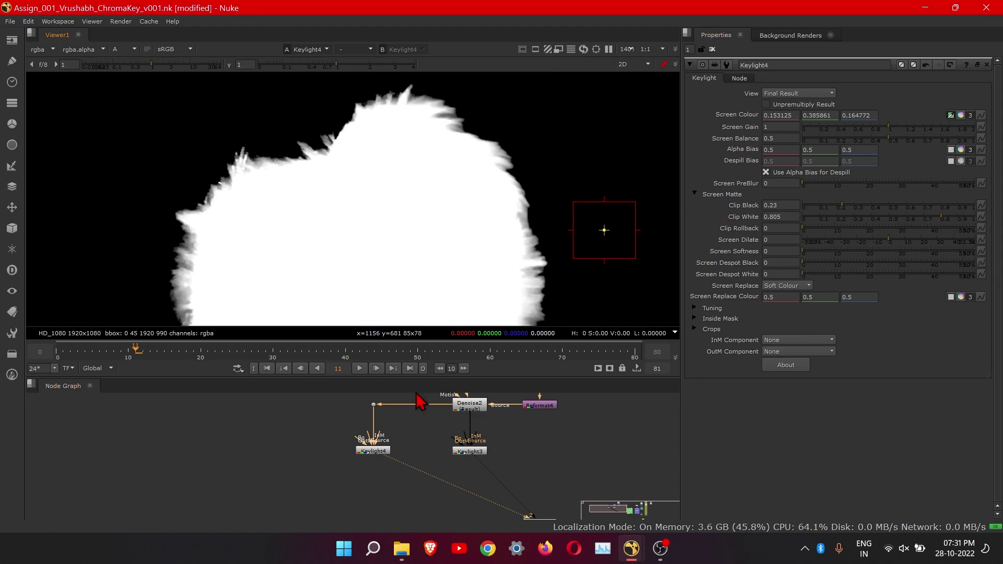
{"action": "scroll", "coordinate": [377, 468], "scroll_direction": "up", "scroll_amount": 1}
- Lower the second Keylight's Clip Black to 0.12 and check the matte across the hat and surrounding screen
{"action": "left_click", "coordinate": [373, 451]}
{"action": "scroll", "coordinate": [486, 197], "scroll_direction": "down", "scroll_amount": 2}
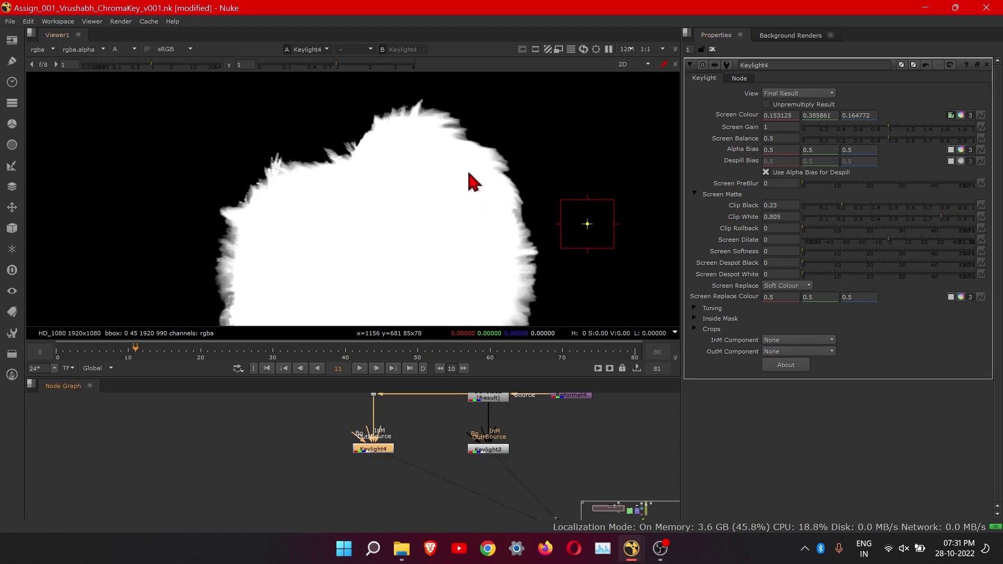
{"action": "scroll", "coordinate": [452, 207], "scroll_direction": "up", "scroll_amount": 3}
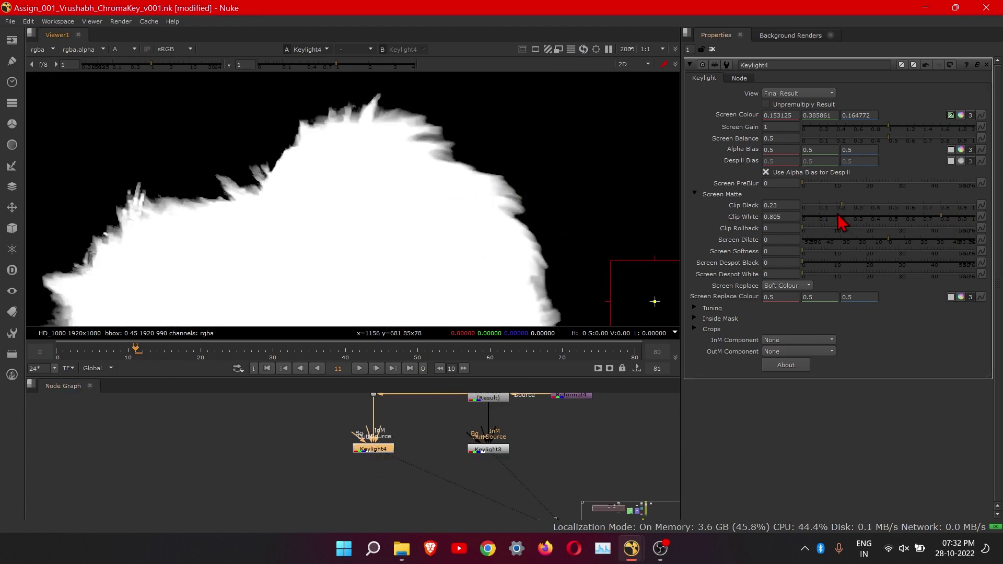
{"action": "left_click_drag", "start_coordinate": [842, 209], "coordinate": [806, 206]}
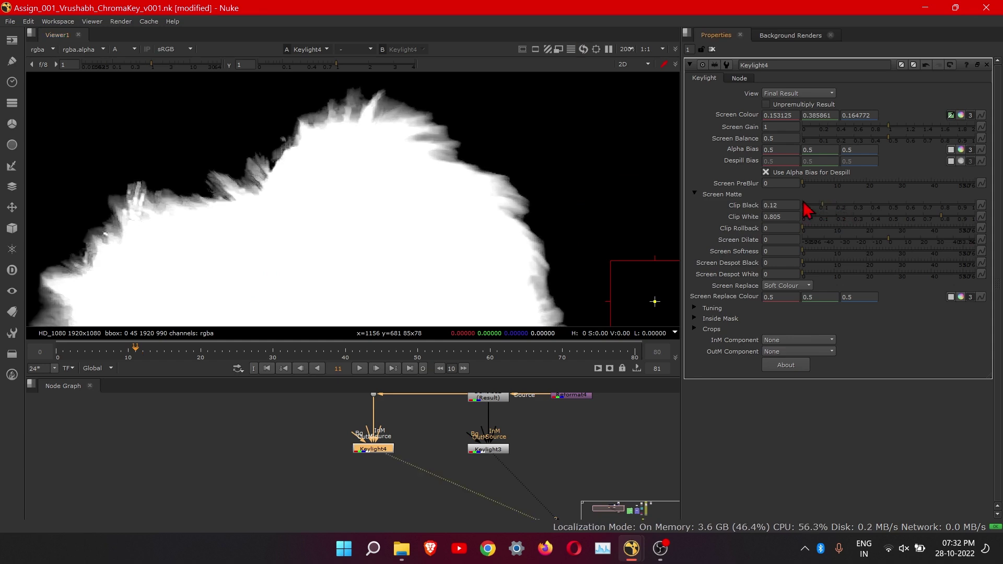
{"action": "scroll", "coordinate": [240, 235], "scroll_direction": "down", "scroll_amount": 3}
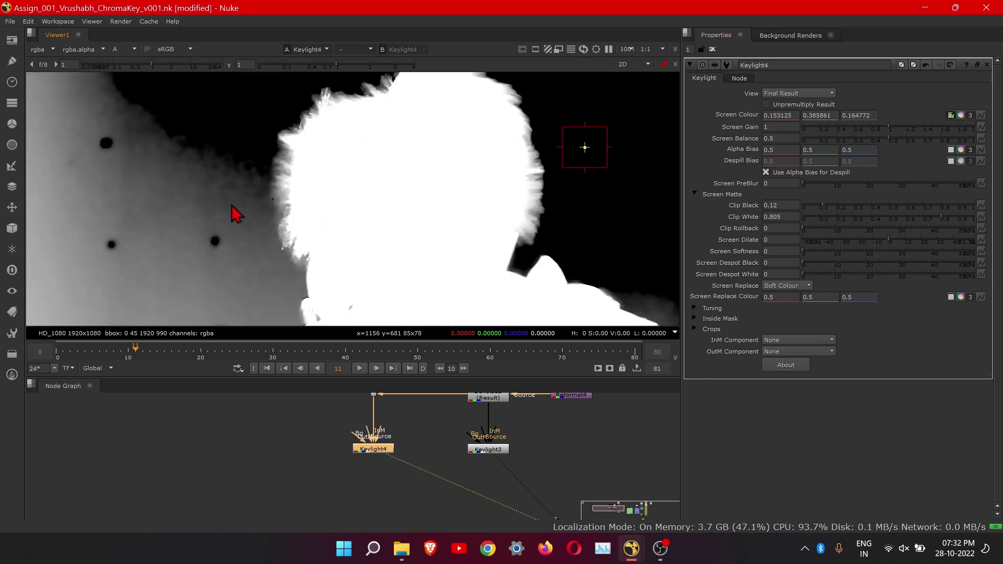
{"action": "scroll", "coordinate": [188, 219], "scroll_direction": "down", "scroll_amount": 4}
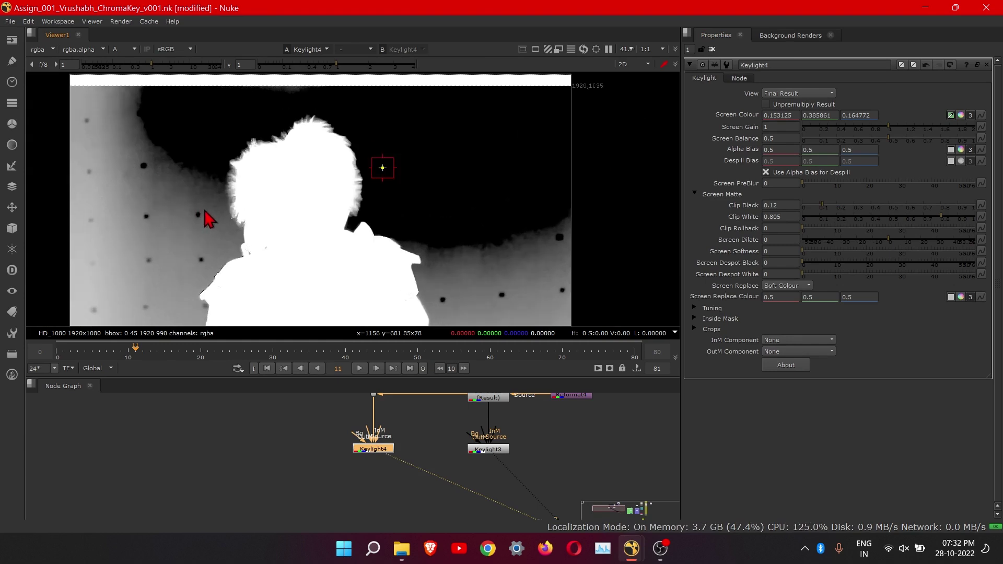
{"action": "scroll", "coordinate": [263, 195], "scroll_direction": "up", "scroll_amount": 3}
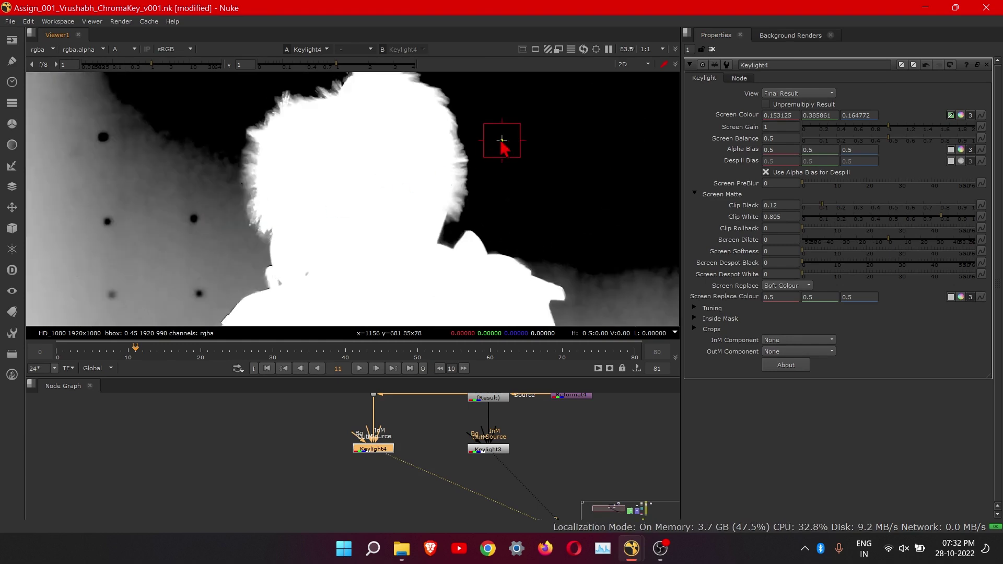
- Resample the second Keylight's screen colour from the green area beside the subject's jaw, below the hat
{"action": "left_click_drag", "start_coordinate": [501, 141], "coordinate": [207, 255]}
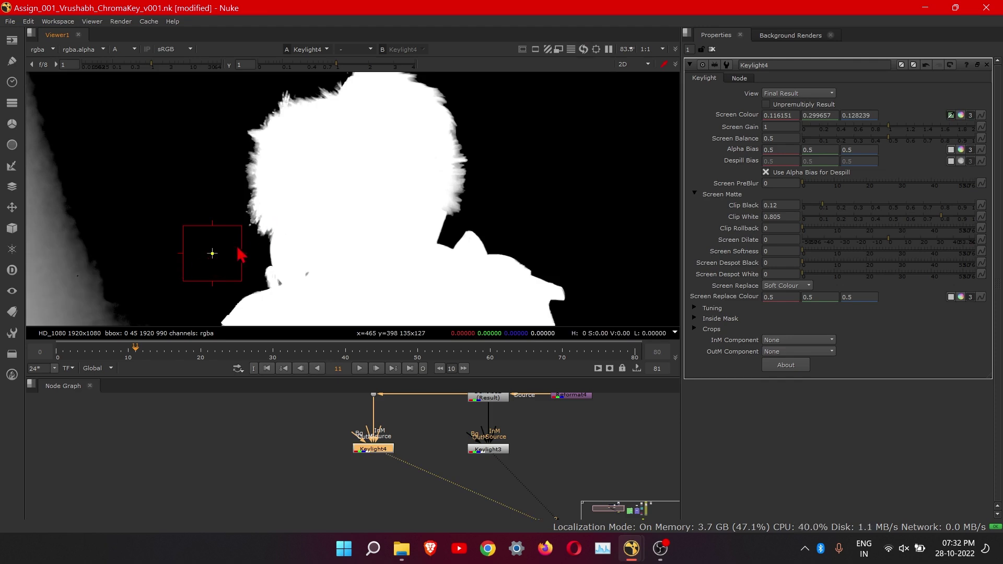
{"action": "scroll", "coordinate": [297, 211], "scroll_direction": "up", "scroll_amount": 5}
{"action": "middle_click_drag", "start_coordinate": [298, 174], "coordinate": [252, 242]}
{"action": "scroll", "coordinate": [253, 241], "scroll_direction": "down", "scroll_amount": 4}
{"action": "middle_click_drag", "start_coordinate": [354, 156], "coordinate": [311, 198]}
{"action": "scroll", "coordinate": [312, 164], "scroll_direction": "up", "scroll_amount": 2}
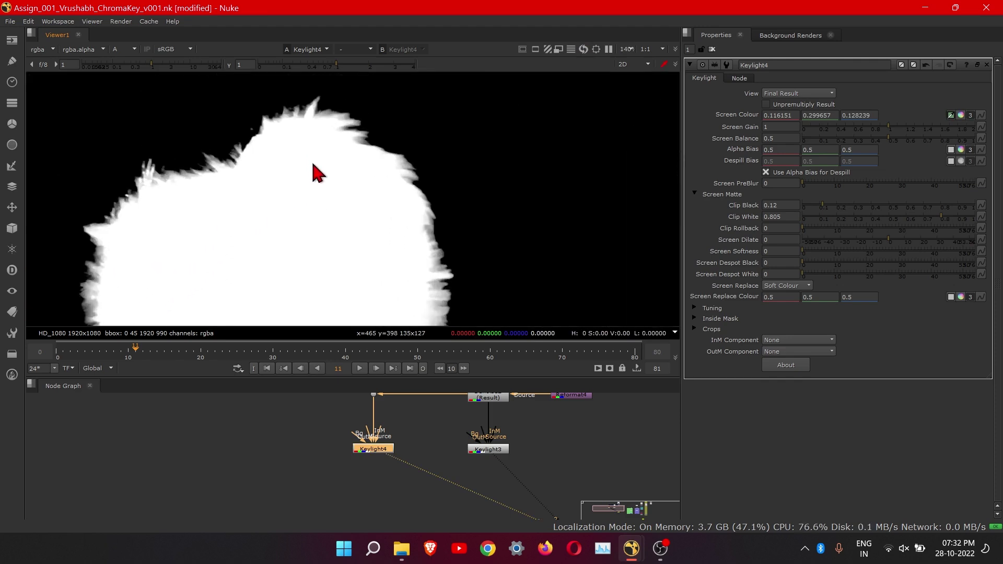
- Lower the second Keylight's Clip Black to 0.04 to bring back the hat's soft fur edges
{"action": "mouse_move", "coordinate": [827, 206]}
{"action": "left_mouse_down"}
{"action": "mouse_move", "coordinate": [817, 216]}
{"action": "mouse_move", "coordinate": [808, 207]}
{"action": "mouse_move", "coordinate": [814, 214]}
{"action": "left_mouse_up"}
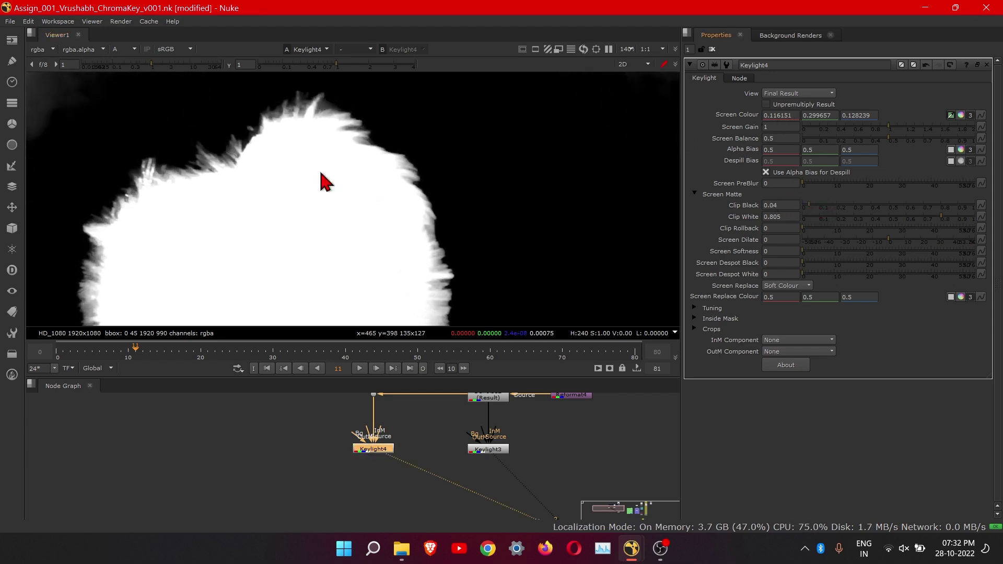
{"action": "scroll", "coordinate": [320, 174], "scroll_direction": "down", "scroll_amount": 3}
{"action": "middle_click_drag", "start_coordinate": [258, 210], "coordinate": [346, 151]}
{"action": "middle_click_drag", "start_coordinate": [368, 117], "coordinate": [380, 180]}
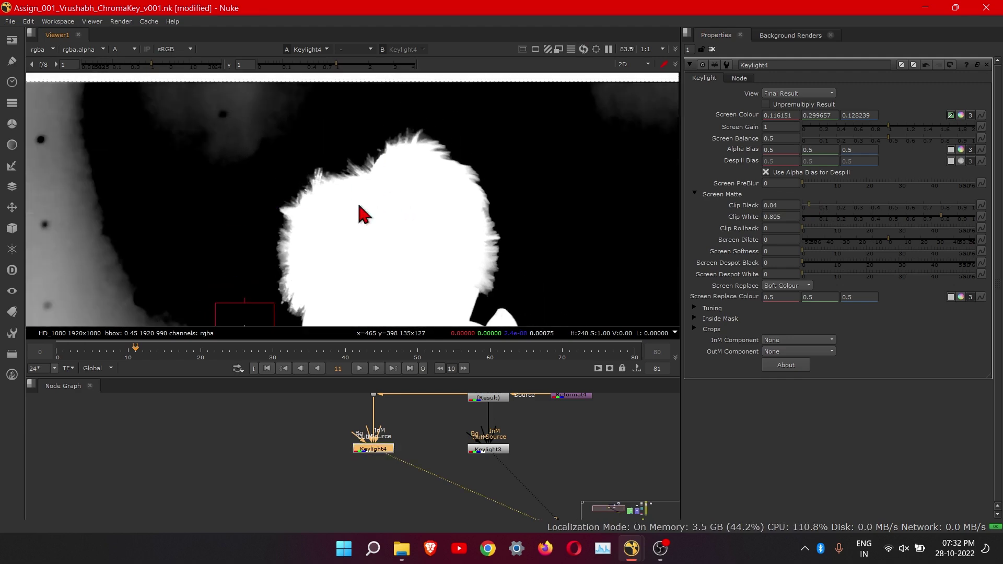
{"action": "scroll", "coordinate": [358, 172], "scroll_direction": "up", "scroll_amount": 3}
{"action": "scroll", "coordinate": [443, 221], "scroll_direction": "down", "scroll_amount": 2}
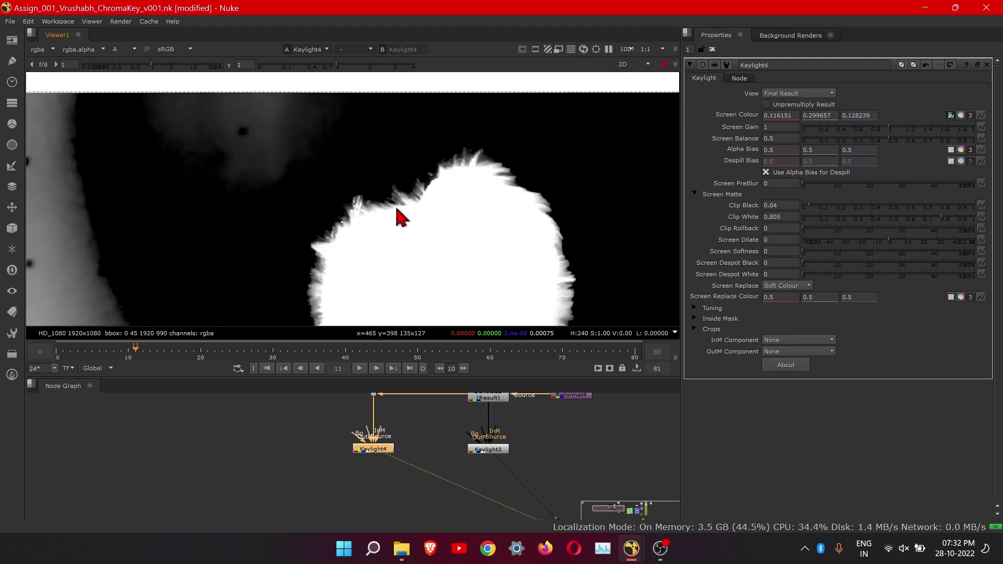
{"action": "middle_click_drag", "start_coordinate": [397, 209], "coordinate": [298, 138]}
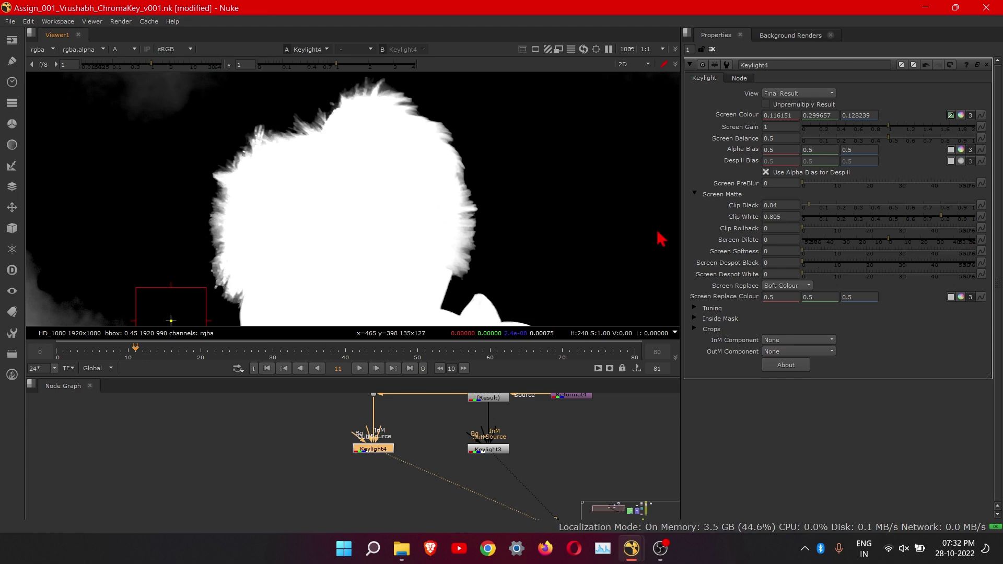
- Review the soft matte at full frame and around the hat, along with the new keying branches
{"action": "scroll", "coordinate": [468, 214], "scroll_direction": "down", "scroll_amount": 3}
{"action": "scroll", "coordinate": [471, 470], "scroll_direction": "down", "scroll_amount": 4}
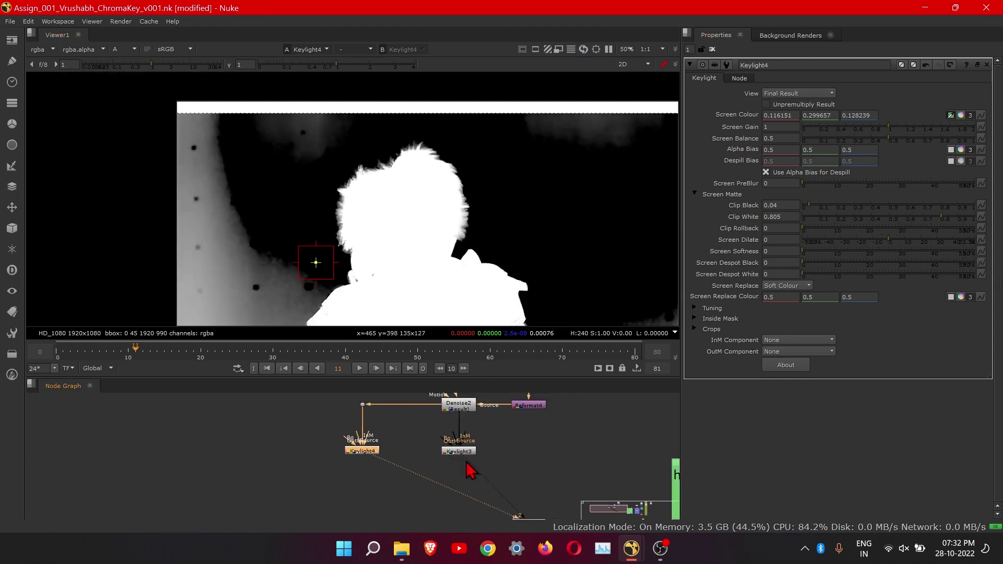
{"action": "middle_click_drag", "start_coordinate": [471, 470], "coordinate": [469, 461]}
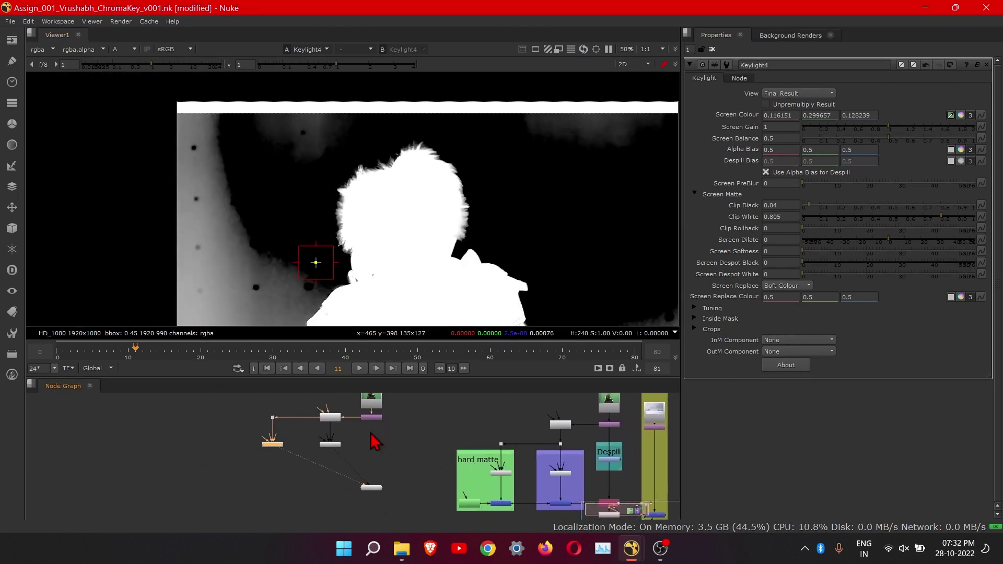
{"action": "middle_click_drag", "start_coordinate": [371, 434], "coordinate": [415, 470]}
{"action": "scroll", "coordinate": [397, 458], "scroll_direction": "up", "scroll_amount": 2}
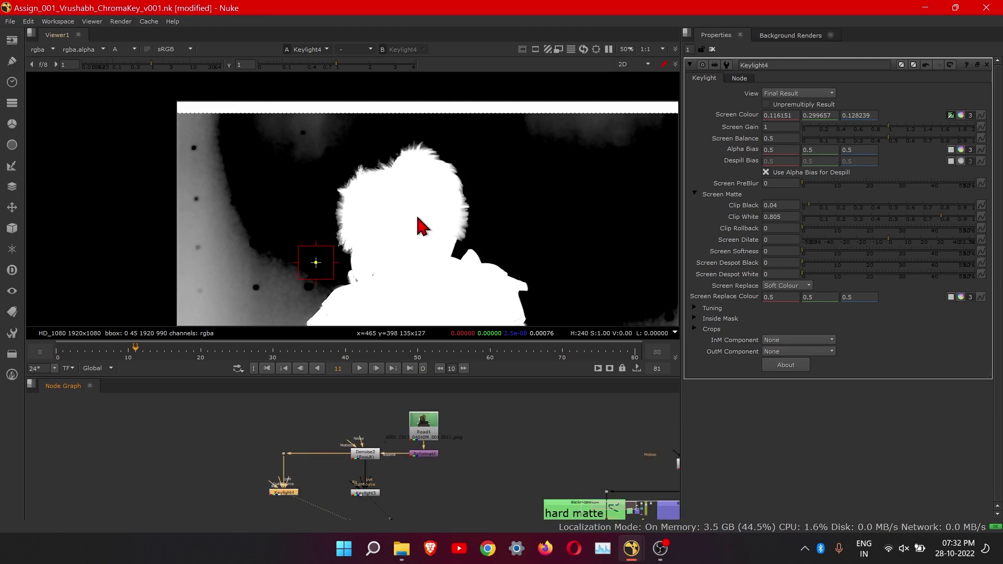
{"action": "scroll", "coordinate": [418, 224], "scroll_direction": "down", "scroll_amount": 2}
{"action": "scroll", "coordinate": [329, 246], "scroll_direction": "up", "scroll_amount": 6}
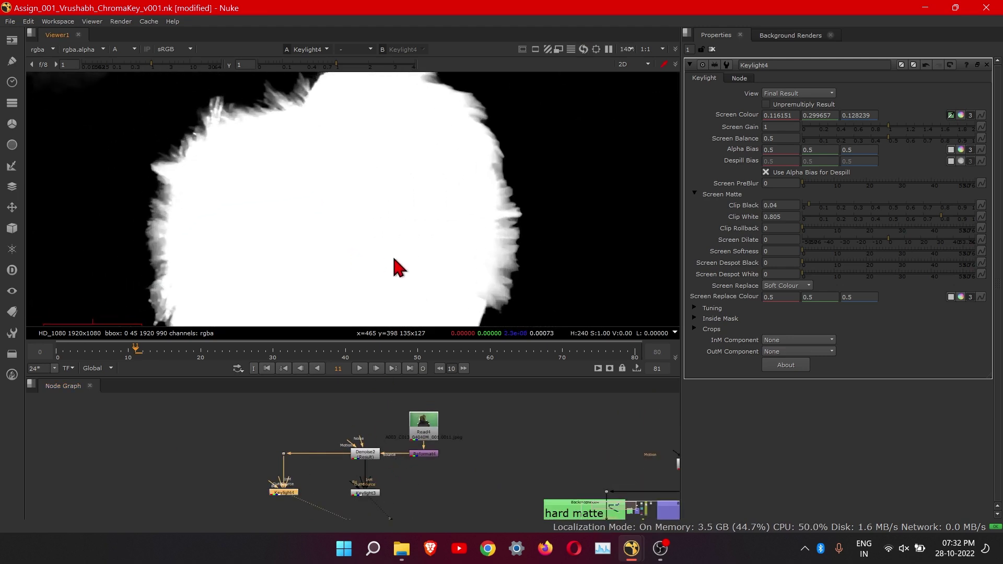
{"action": "scroll", "coordinate": [327, 201], "scroll_direction": "down", "scroll_amount": 3}
{"action": "scroll", "coordinate": [275, 496], "scroll_direction": "up", "scroll_amount": 3}
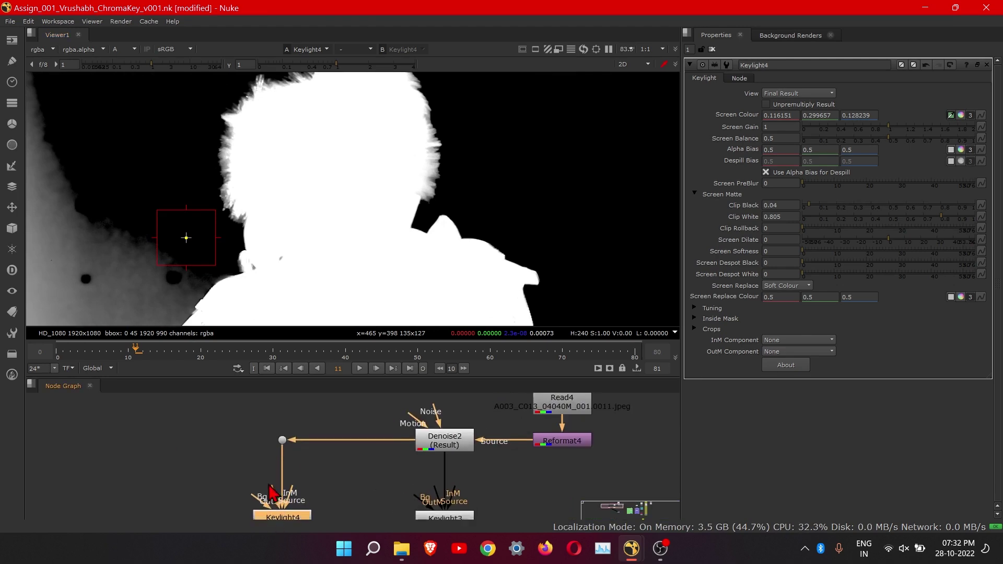
- Add a Merge node below Keylight4 and connect its B input to that key
{"action": "middle_click_drag", "start_coordinate": [276, 514], "coordinate": [339, 441]}
{"action": "left_click", "coordinate": [406, 465]}
{"action": "scroll", "coordinate": [362, 465], "scroll_direction": "down", "scroll_amount": 1}
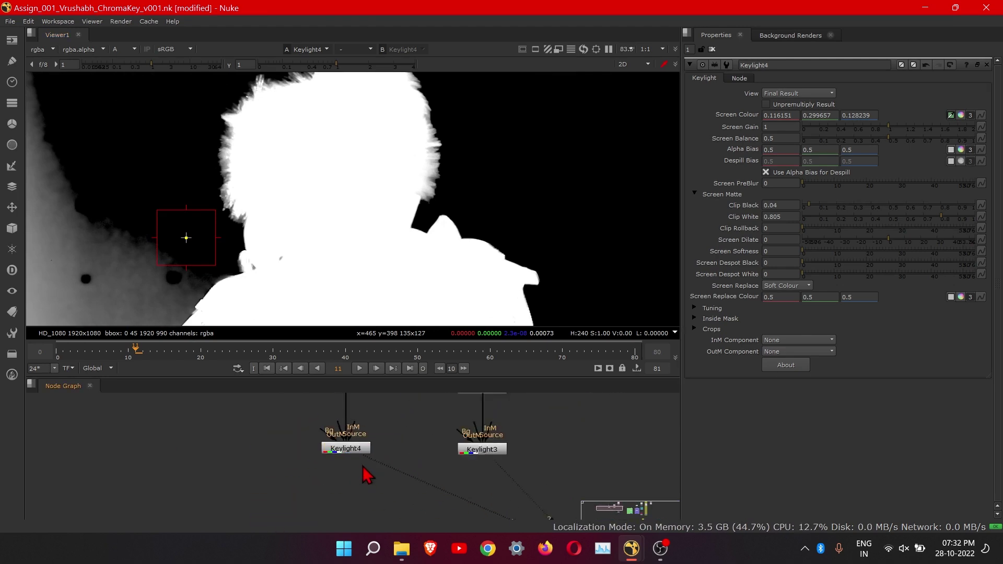
{"action": "scroll", "coordinate": [365, 468], "scroll_direction": "down", "scroll_amount": 2}
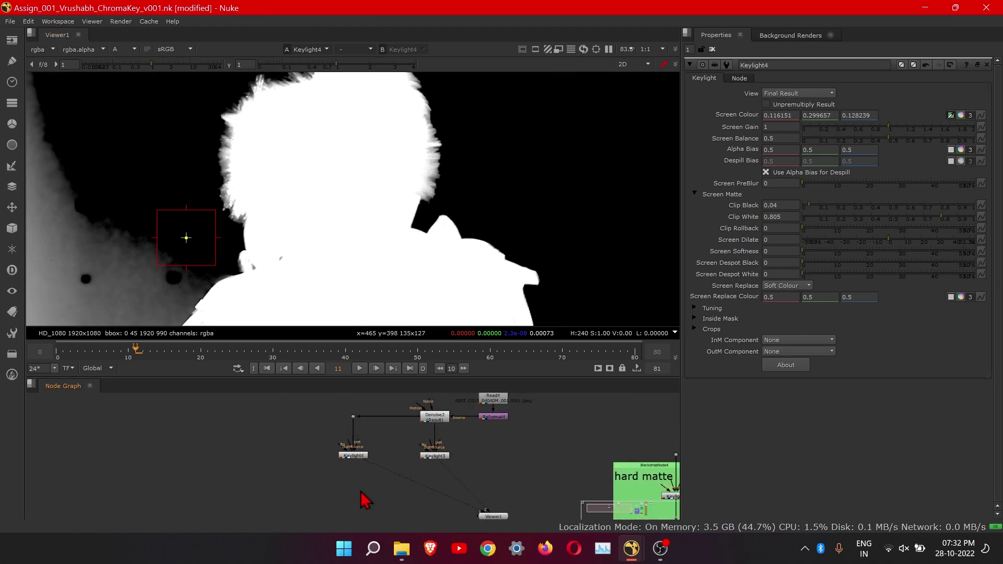
{"action": "scroll", "coordinate": [278, 223], "scroll_direction": "down", "scroll_amount": 5}
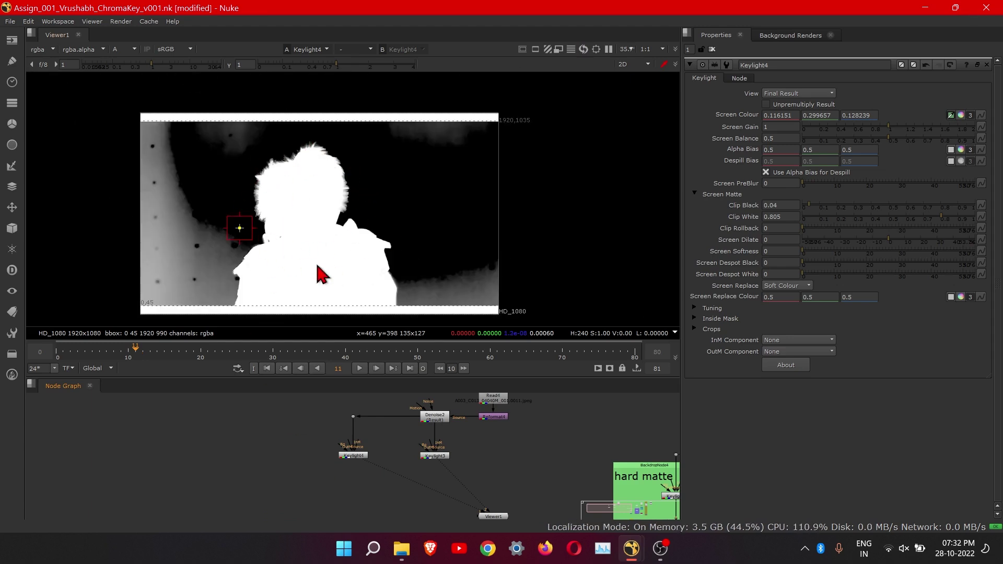
{"action": "scroll", "coordinate": [353, 496], "scroll_direction": "up", "scroll_amount": 4}
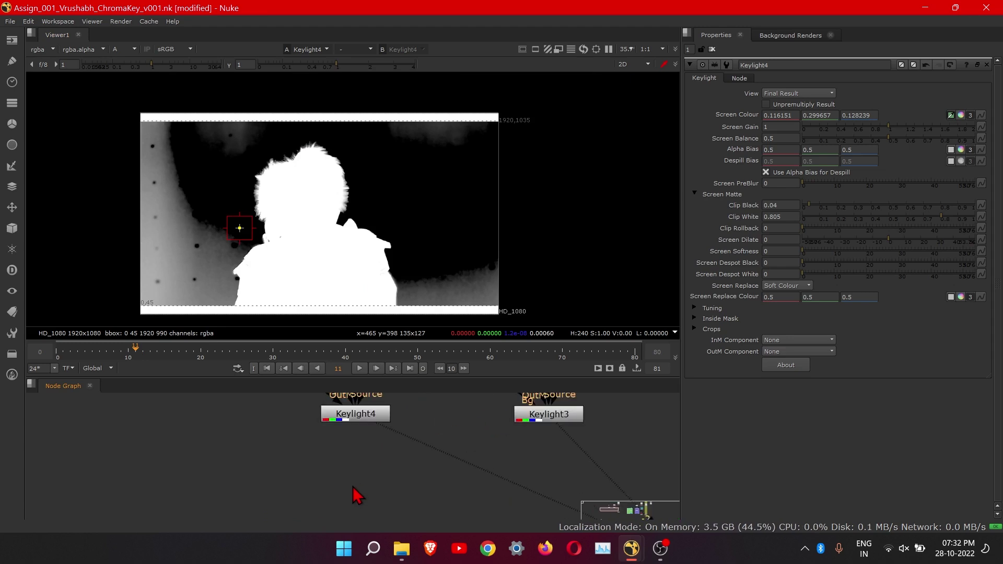
{"action": "key", "text": "Tab"}
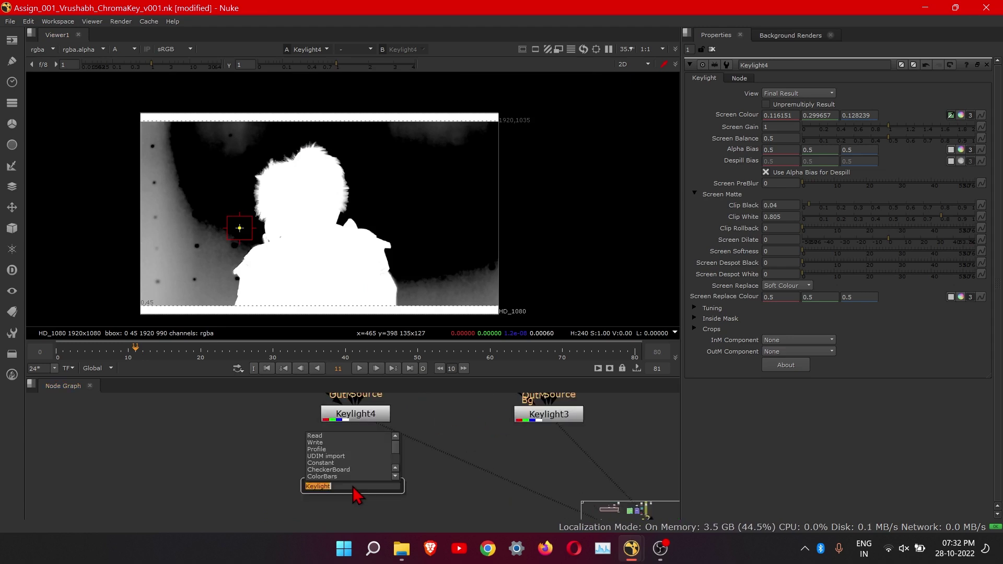
{"action": "type", "text": "mer"}
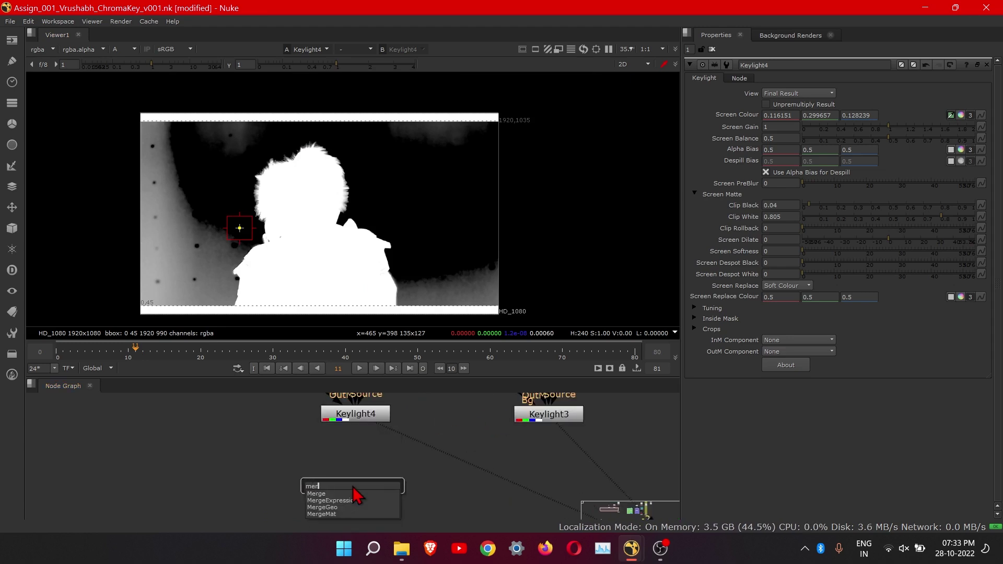
{"action": "key", "text": "Return"}
{"action": "left_click_drag", "start_coordinate": [349, 476], "coordinate": [359, 424]}
{"action": "left_click", "coordinate": [301, 462]}
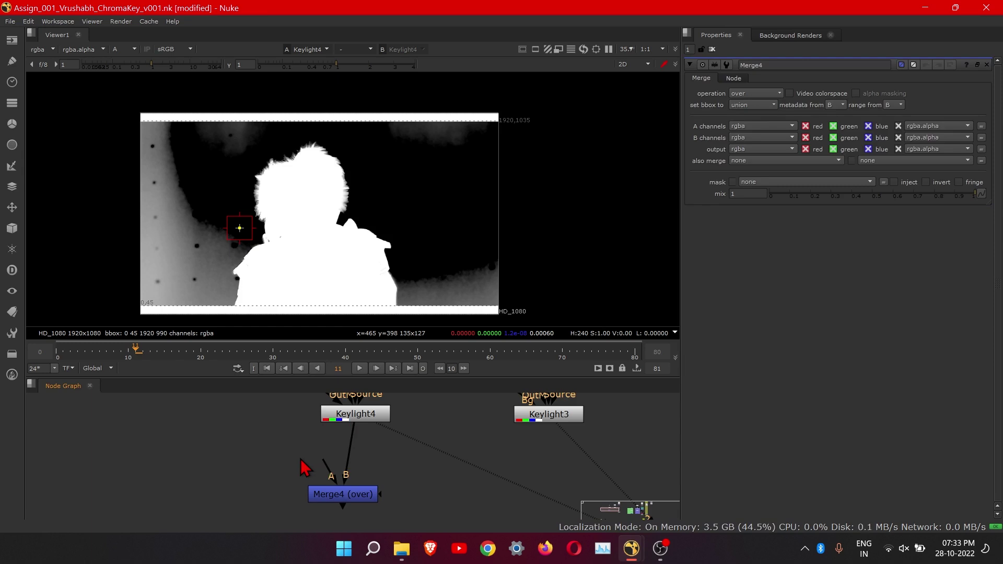
- Add a Roto node and connect it to the A input of the new Merge
{"action": "key", "text": "o"}
{"action": "left_click_drag", "start_coordinate": [305, 468], "coordinate": [342, 507]}
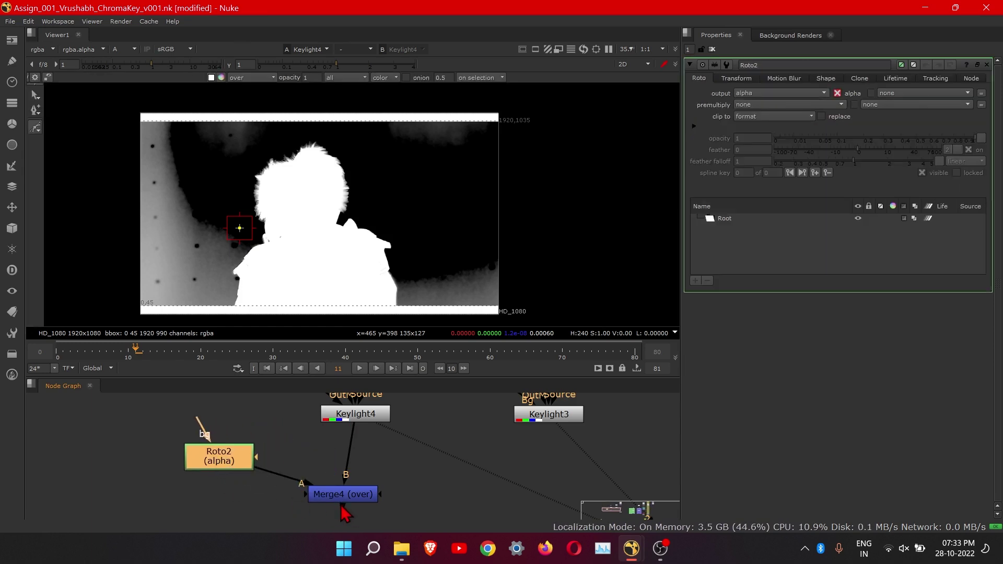
{"action": "scroll", "coordinate": [225, 465], "scroll_direction": "down", "scroll_amount": 2}
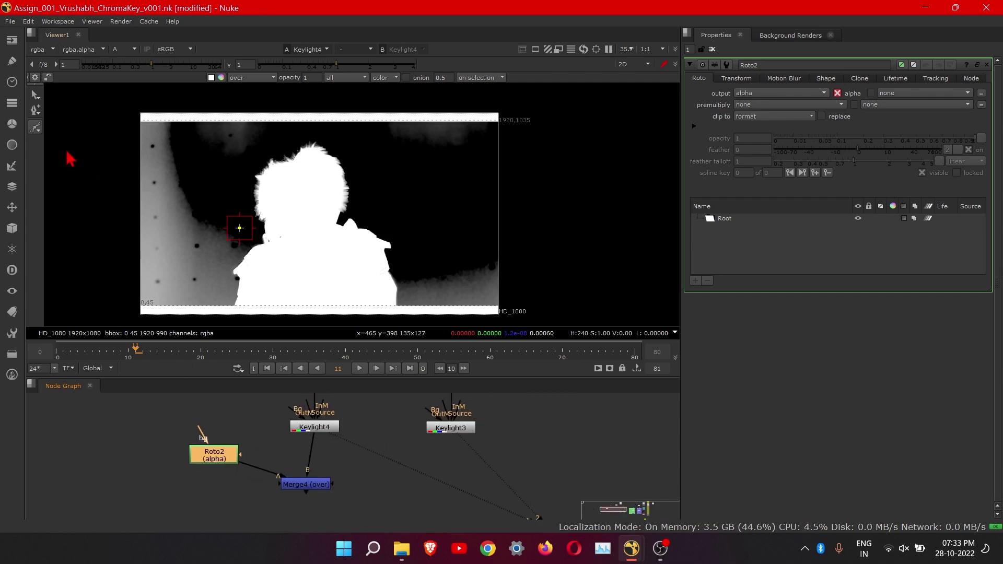
- Draw a closed Bezier roto shape loosely around the fur hat, crossing the neck, at frame 11
{"action": "scroll", "coordinate": [237, 201], "scroll_direction": "up", "scroll_amount": 4}
{"action": "left_click", "coordinate": [245, 233]}
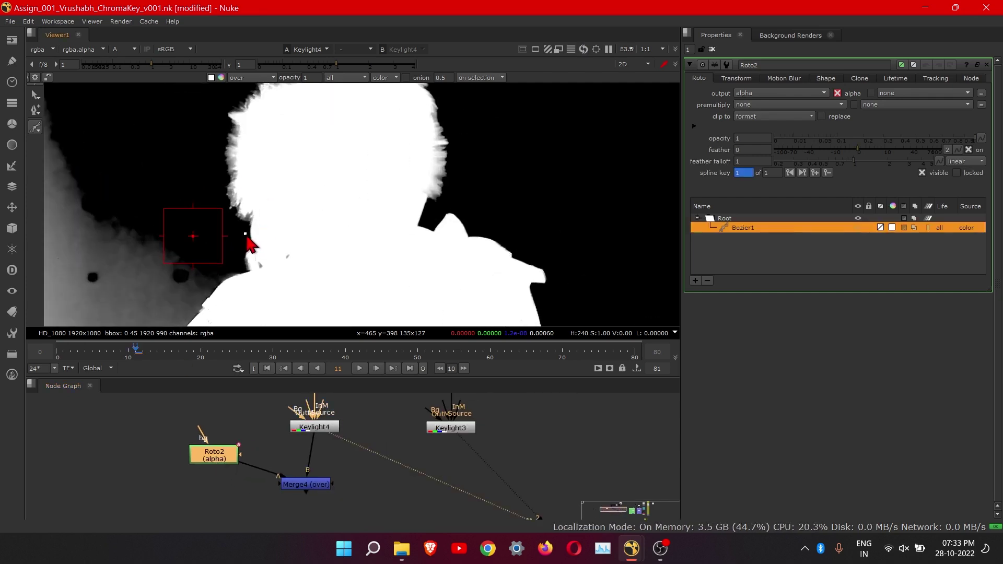
{"action": "left_click_drag", "start_coordinate": [183, 159], "coordinate": [195, 122]}
{"action": "middle_click_drag", "start_coordinate": [227, 175], "coordinate": [196, 234]}
{"action": "left_click_drag", "start_coordinate": [223, 107], "coordinate": [249, 107]}
{"action": "middle_click_drag", "start_coordinate": [241, 159], "coordinate": [155, 224]}
{"action": "left_click_drag", "start_coordinate": [340, 190], "coordinate": [392, 280]}
{"action": "middle_click_drag", "start_coordinate": [341, 241], "coordinate": [324, 182]}
{"action": "left_click_drag", "start_coordinate": [332, 245], "coordinate": [262, 288]}
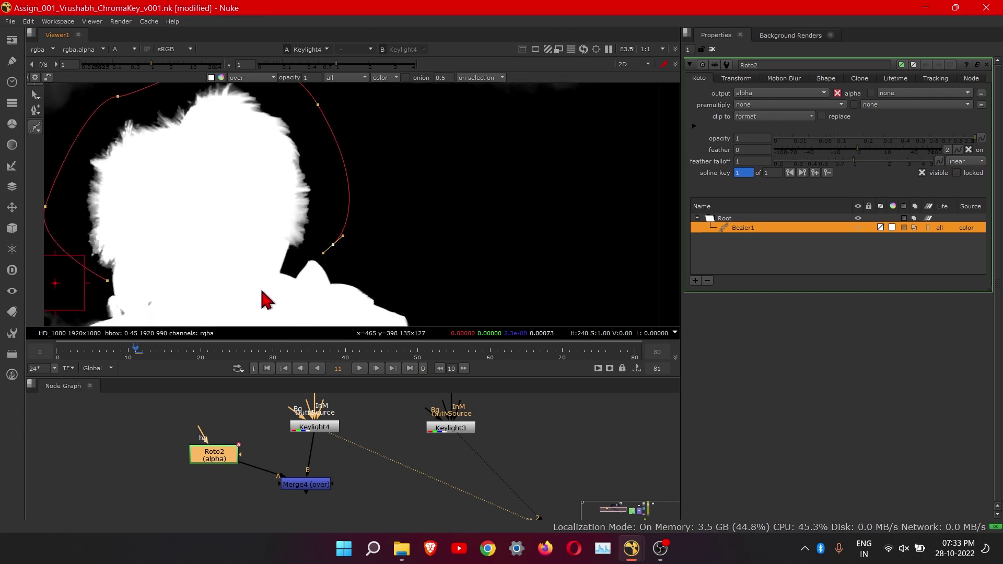
{"action": "left_click", "coordinate": [108, 281]}
{"action": "scroll", "coordinate": [213, 284], "scroll_direction": "down", "scroll_amount": 2}
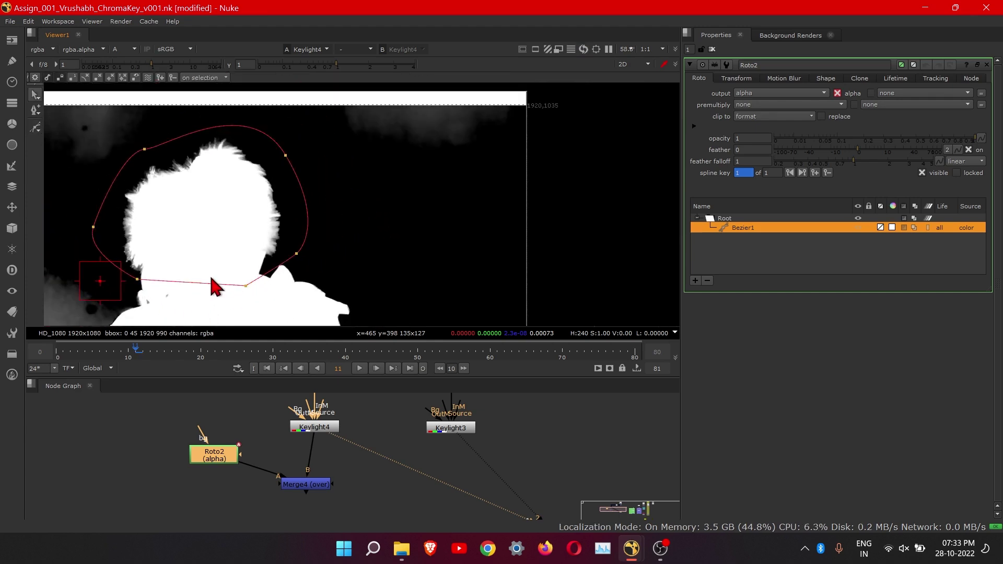
- At frame 0, move the whole roto shape so that it surrounds the fur hat, keying its new position
{"action": "left_click", "coordinate": [283, 368]}
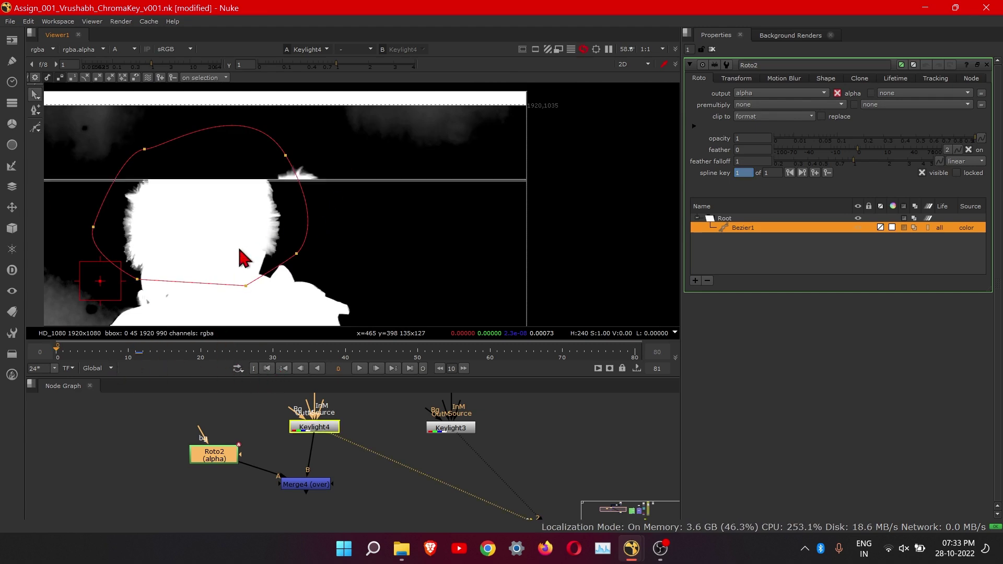
{"action": "middle_click_drag", "start_coordinate": [240, 251], "coordinate": [256, 187]}
{"action": "scroll", "coordinate": [265, 220], "scroll_direction": "down", "scroll_amount": 2}
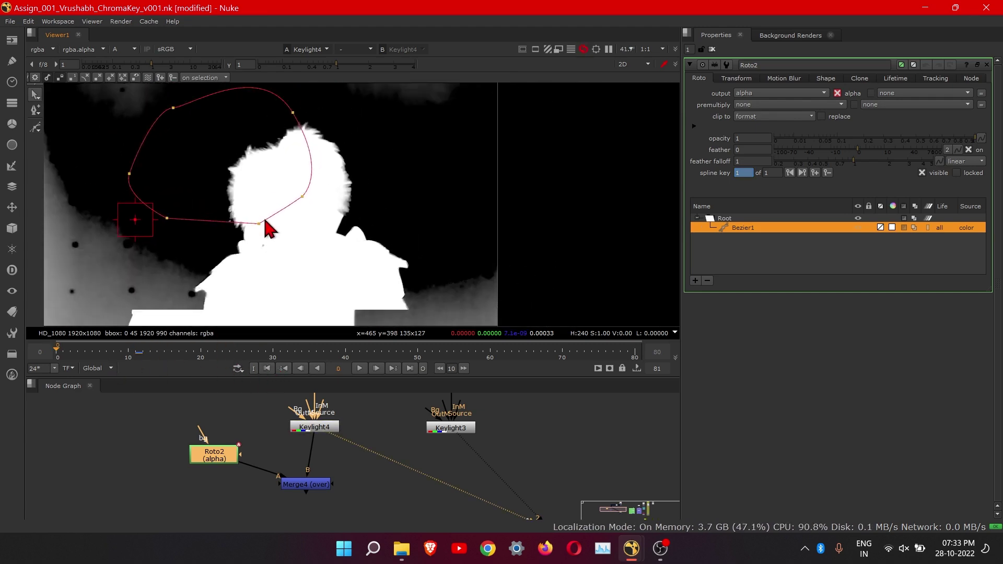
{"action": "scroll", "coordinate": [267, 227], "scroll_direction": "down", "scroll_amount": 1}
{"action": "left_click_drag", "start_coordinate": [145, 127], "coordinate": [351, 274]}
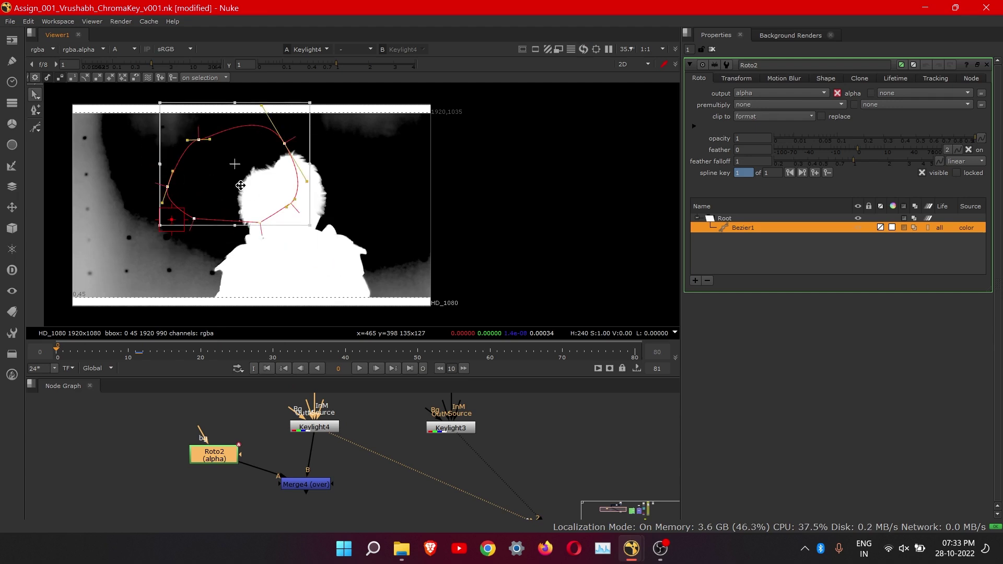
{"action": "left_click_drag", "start_coordinate": [232, 175], "coordinate": [271, 185]}
{"action": "scroll", "coordinate": [283, 209], "scroll_direction": "up", "scroll_amount": 4}
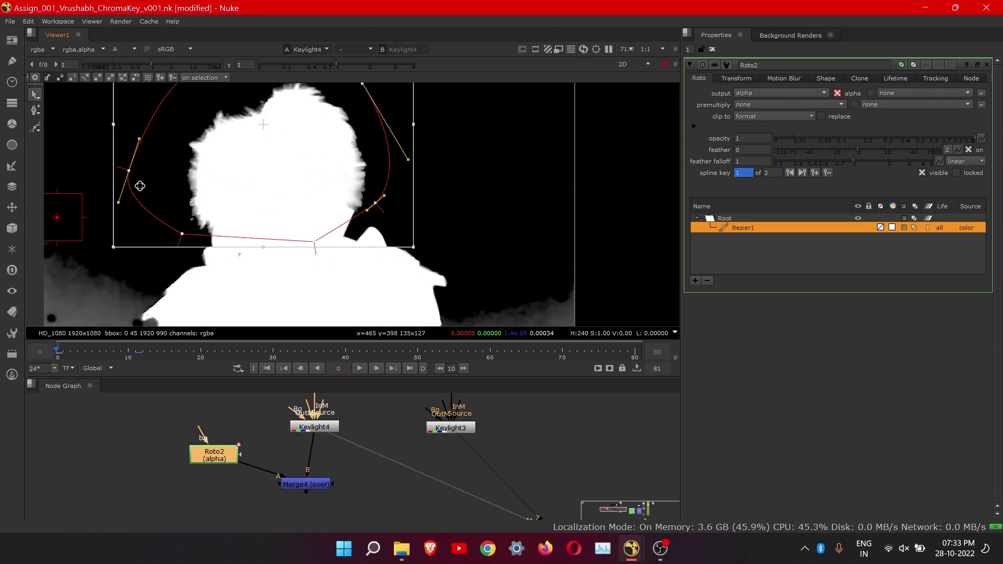
- At frame 0, tighten the side and lower points of the roto shape around the fur hat and neck
{"action": "left_click", "coordinate": [486, 240]}
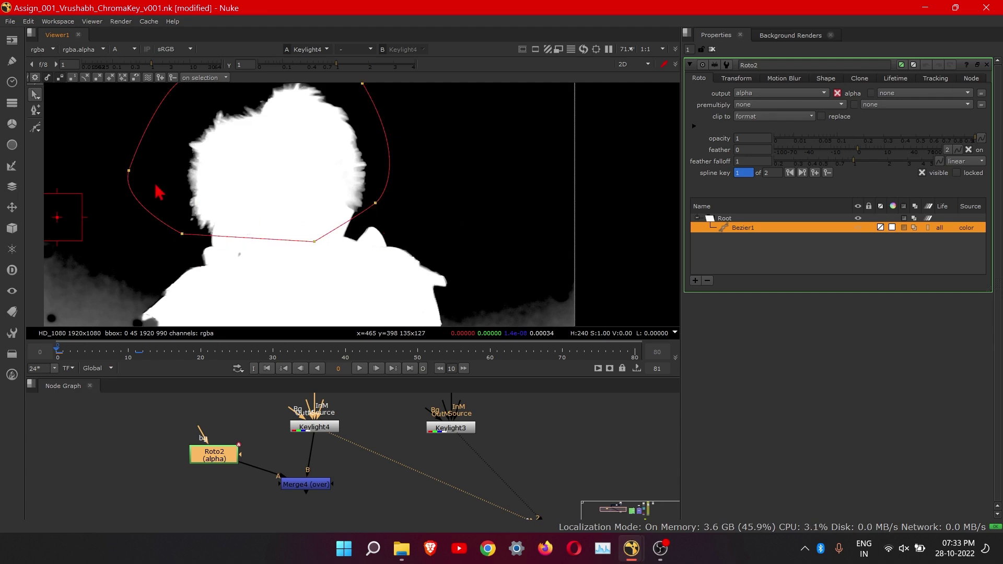
{"action": "left_click_drag", "start_coordinate": [130, 172], "coordinate": [168, 177]}
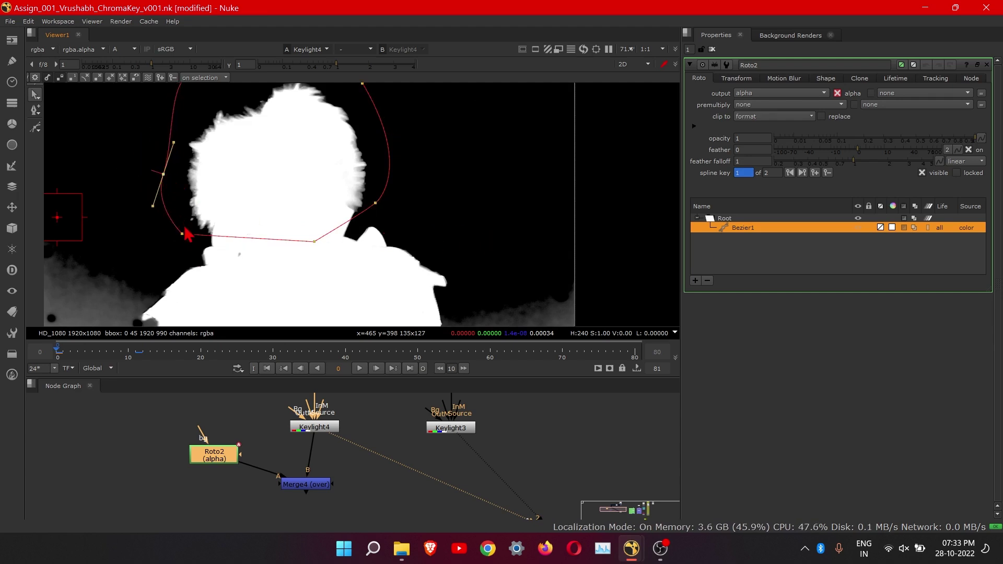
{"action": "left_click_drag", "start_coordinate": [183, 232], "coordinate": [196, 241]}
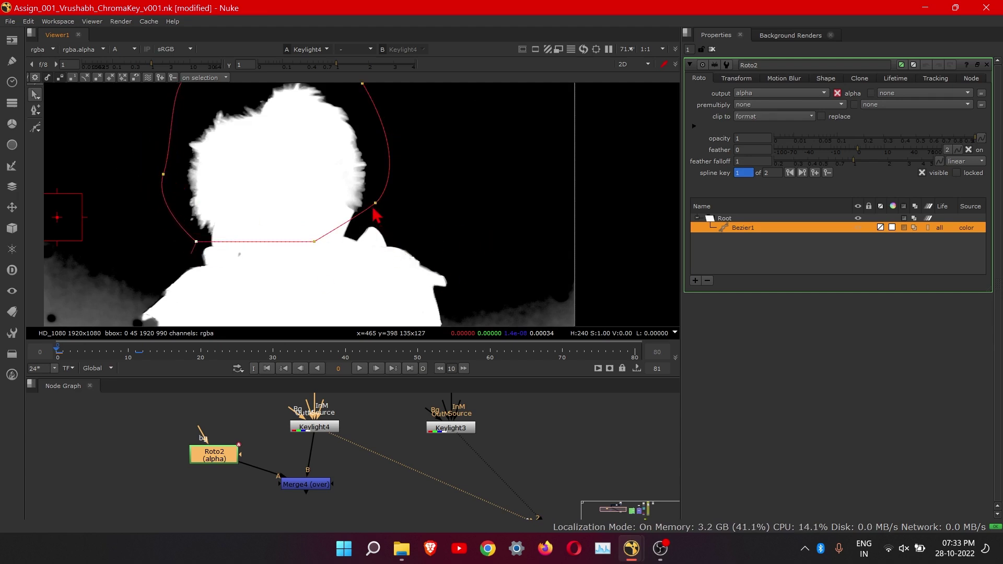
{"action": "left_click_drag", "start_coordinate": [375, 204], "coordinate": [378, 225]}
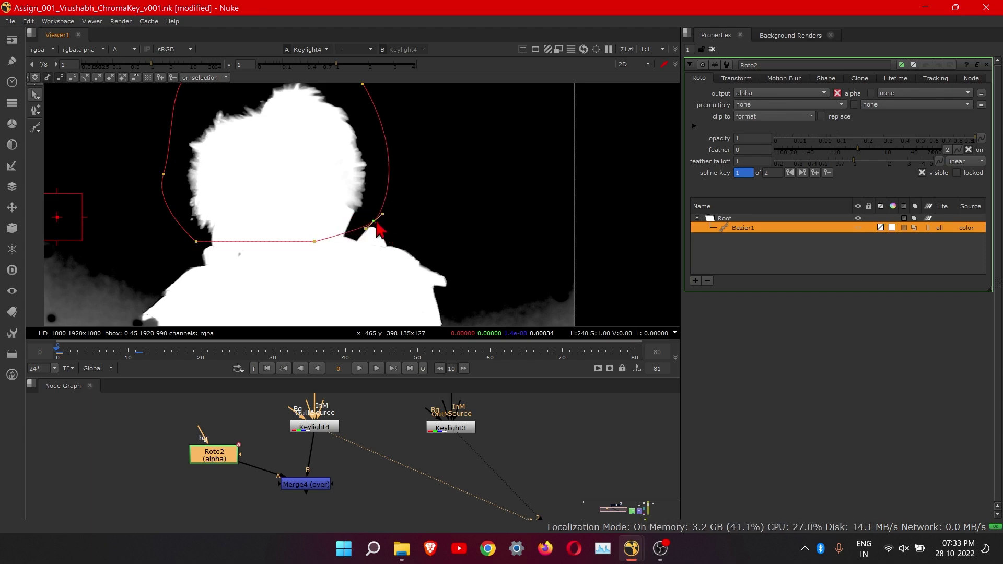
- Pull the upper points of the roto shape closer to the crown of the fur hat, keeping its fur edge enclosed
{"action": "middle_click_drag", "start_coordinate": [391, 216], "coordinate": [359, 303]}
{"action": "scroll", "coordinate": [360, 301], "scroll_direction": "up", "scroll_amount": 1}
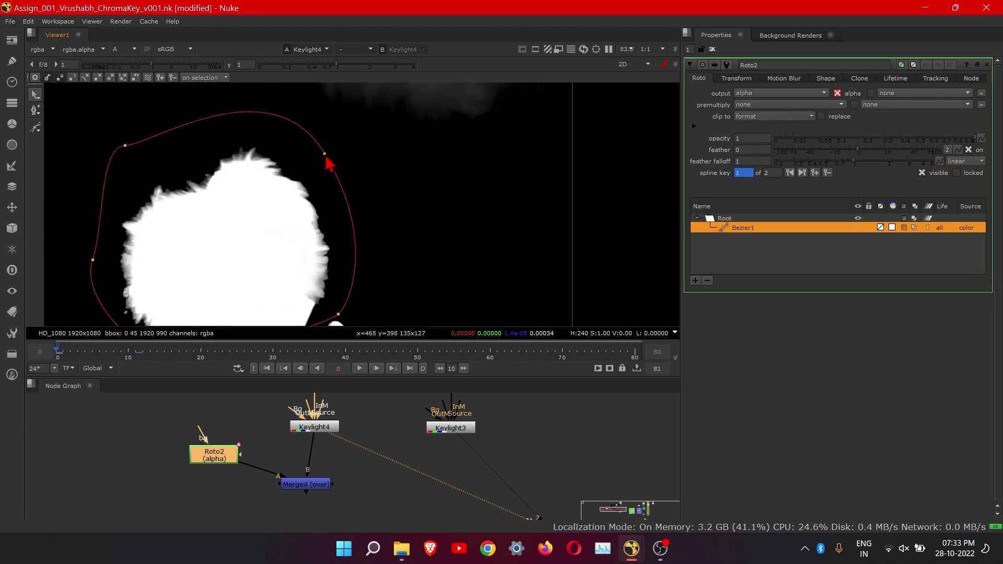
{"action": "left_click_drag", "start_coordinate": [326, 156], "coordinate": [333, 174]}
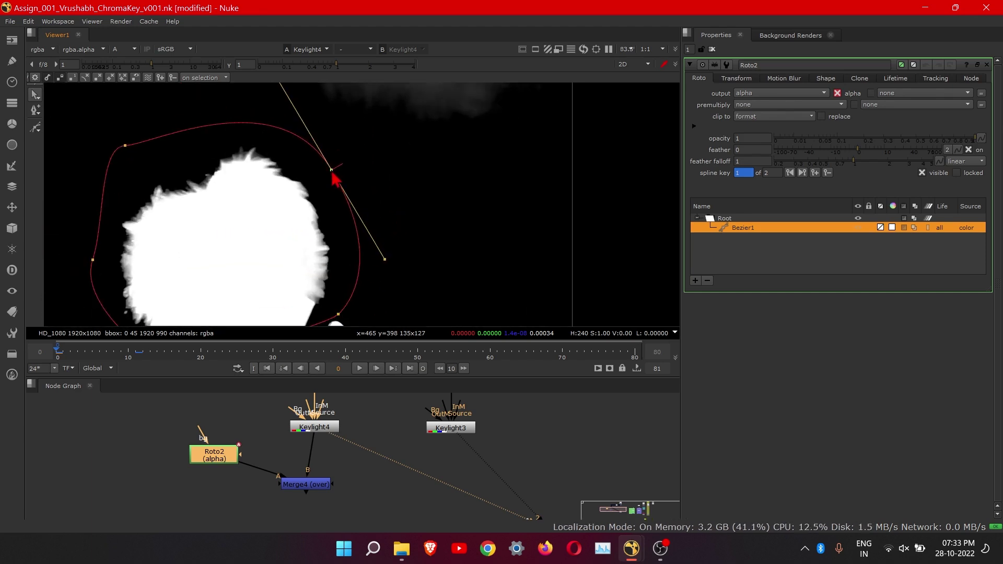
{"action": "left_click", "coordinate": [125, 145]}
{"action": "left_click_drag", "start_coordinate": [151, 144], "coordinate": [145, 180]}
{"action": "left_click_drag", "start_coordinate": [93, 261], "coordinate": [99, 264]}
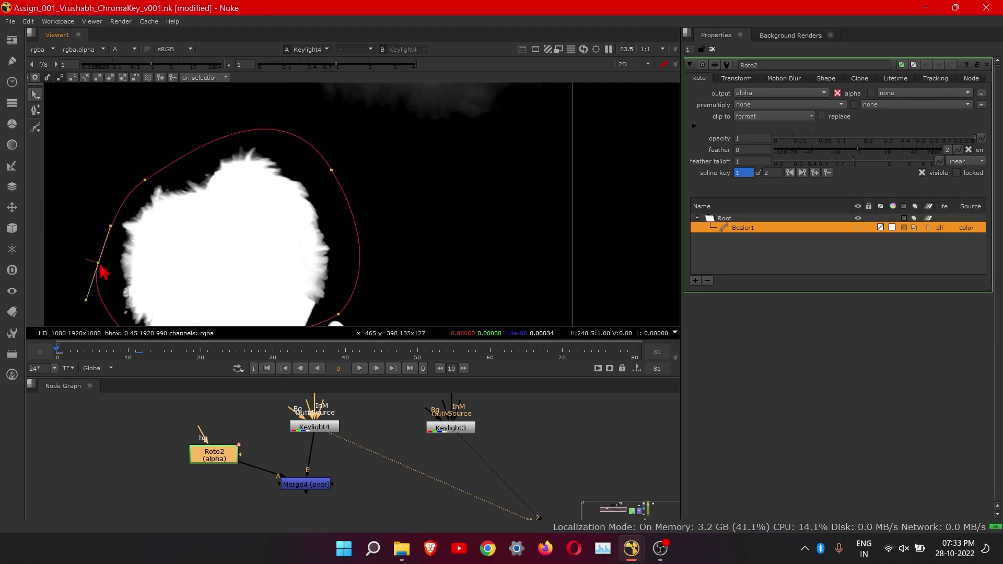
- Examine the soft fur edges of the Keylight4 matte within the roto shape
{"action": "middle_click_drag", "start_coordinate": [184, 282], "coordinate": [191, 249]}
{"action": "scroll", "coordinate": [310, 203], "scroll_direction": "down", "scroll_amount": 3}
{"action": "scroll", "coordinate": [320, 211], "scroll_direction": "up", "scroll_amount": 5}
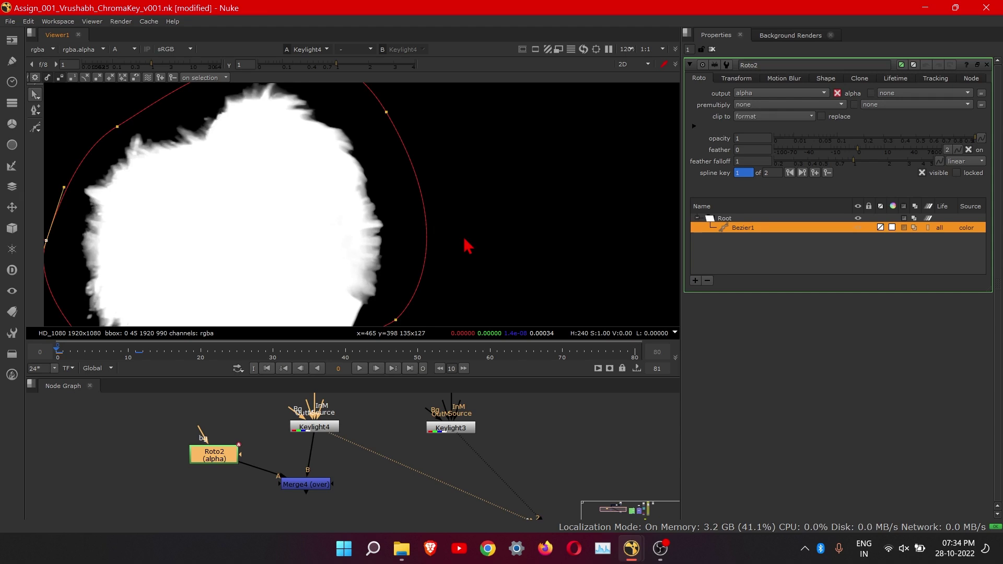
{"action": "scroll", "coordinate": [460, 248], "scroll_direction": "down", "scroll_amount": 3}
{"action": "scroll", "coordinate": [455, 256], "scroll_direction": "up", "scroll_amount": 3}
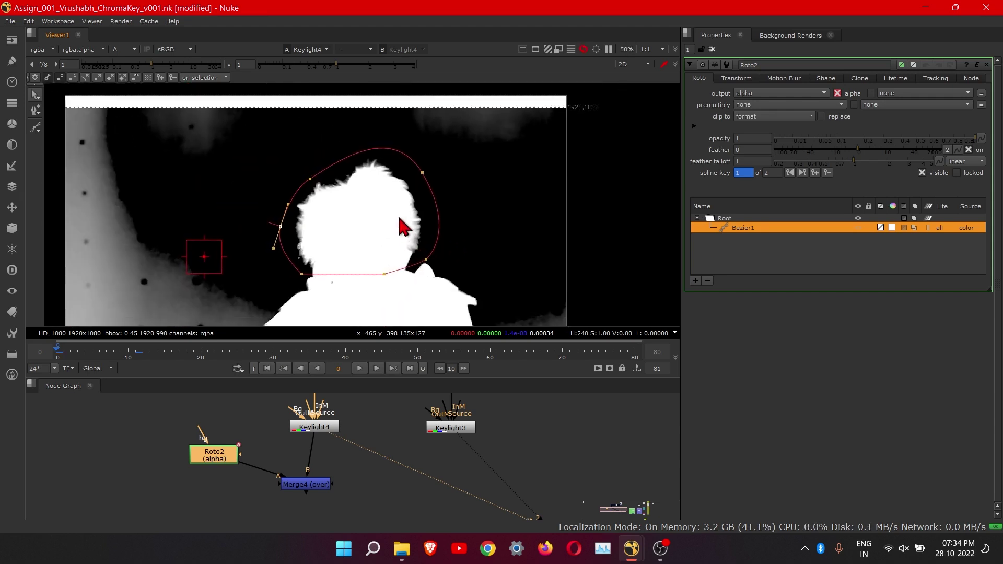
{"action": "scroll", "coordinate": [394, 213], "scroll_direction": "up", "scroll_amount": 3}
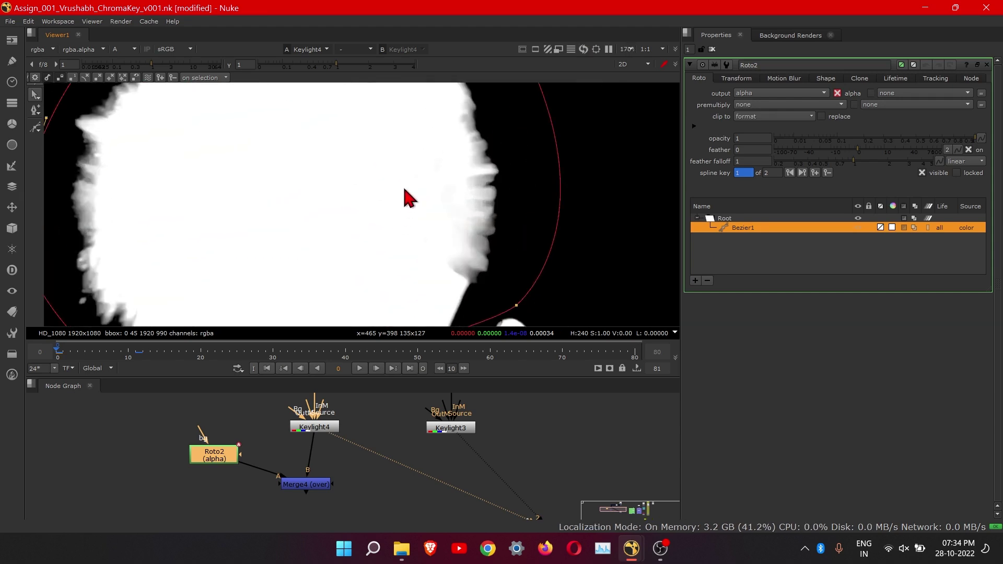
{"action": "scroll", "coordinate": [405, 194], "scroll_direction": "down", "scroll_amount": 3}
{"action": "middle_click_drag", "start_coordinate": [406, 195], "coordinate": [419, 226]}
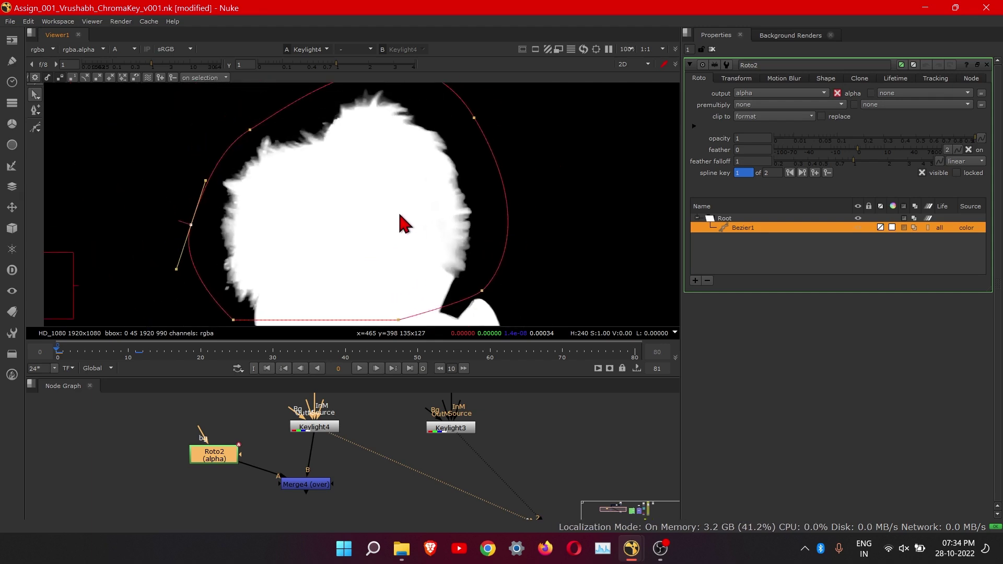
{"action": "middle_click_drag", "start_coordinate": [405, 173], "coordinate": [418, 226]}
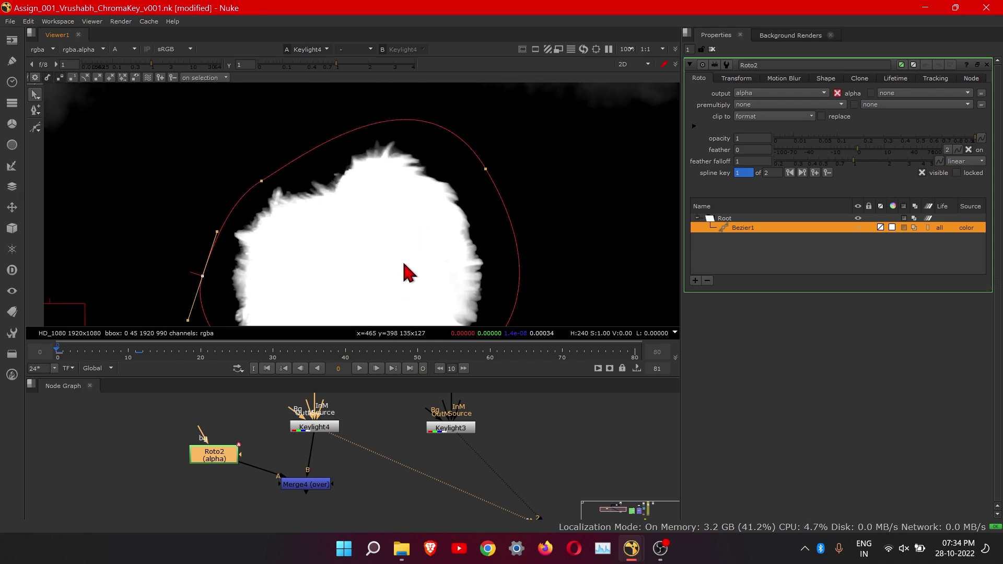
{"action": "middle_click_drag", "start_coordinate": [404, 263], "coordinate": [404, 220]}
- Add another Merge node with its A input from Merge4 and its B input from Keylight3, and view its alpha
{"action": "left_click_drag", "start_coordinate": [325, 479], "coordinate": [333, 483]}
{"action": "key", "text": "m"}
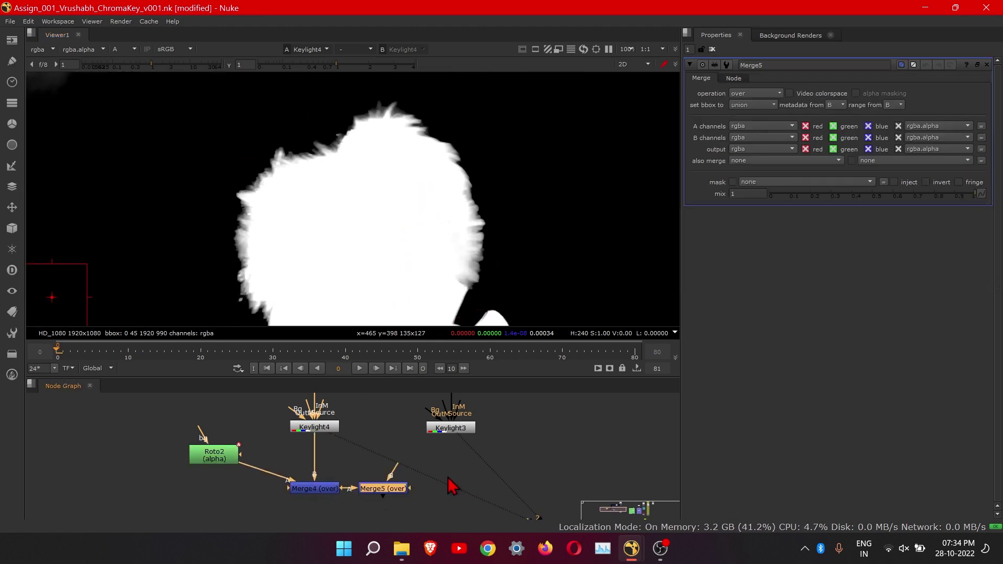
{"action": "left_click_drag", "start_coordinate": [394, 491], "coordinate": [450, 429]}
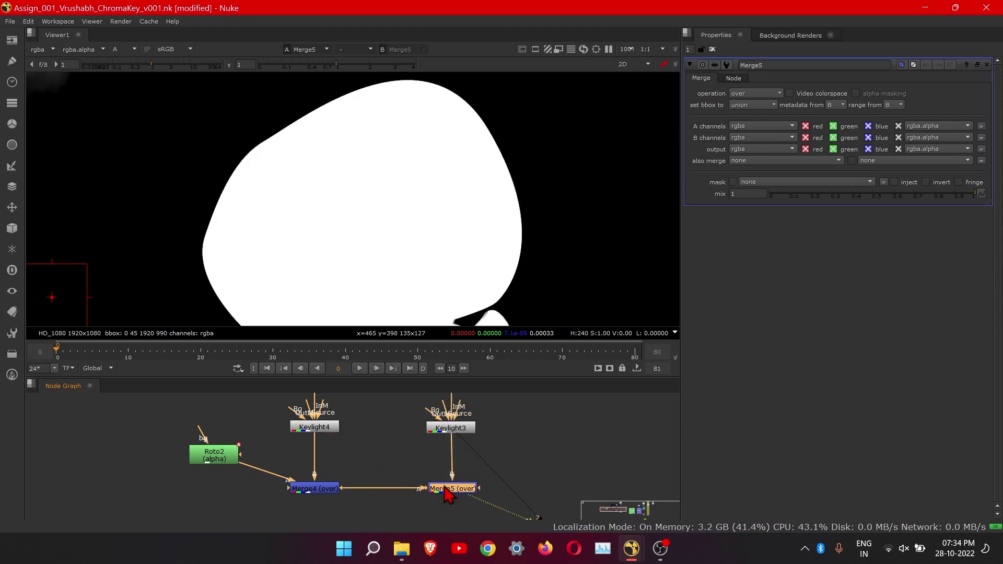
{"action": "left_click", "coordinate": [439, 497]}
{"action": "left_click", "coordinate": [441, 489]}
{"action": "left_click", "coordinate": [441, 496]}
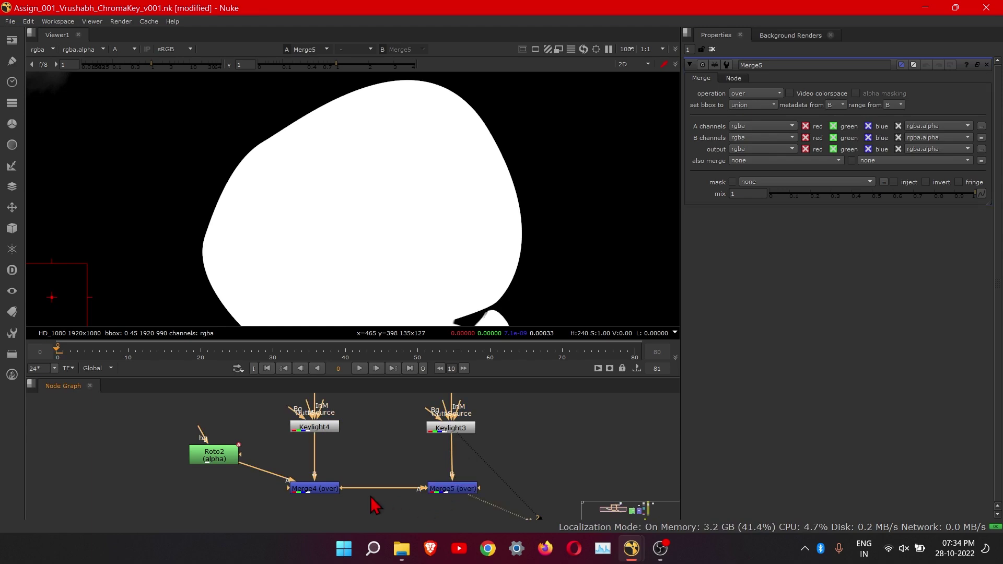
- View Merge4 and set its operation to mask so the roto limits the Keylight4 matte to the hat
{"action": "left_click", "coordinate": [325, 488]}
{"action": "key", "text": "1"}
{"action": "left_click", "coordinate": [362, 511]}
{"action": "left_click", "coordinate": [317, 489]}
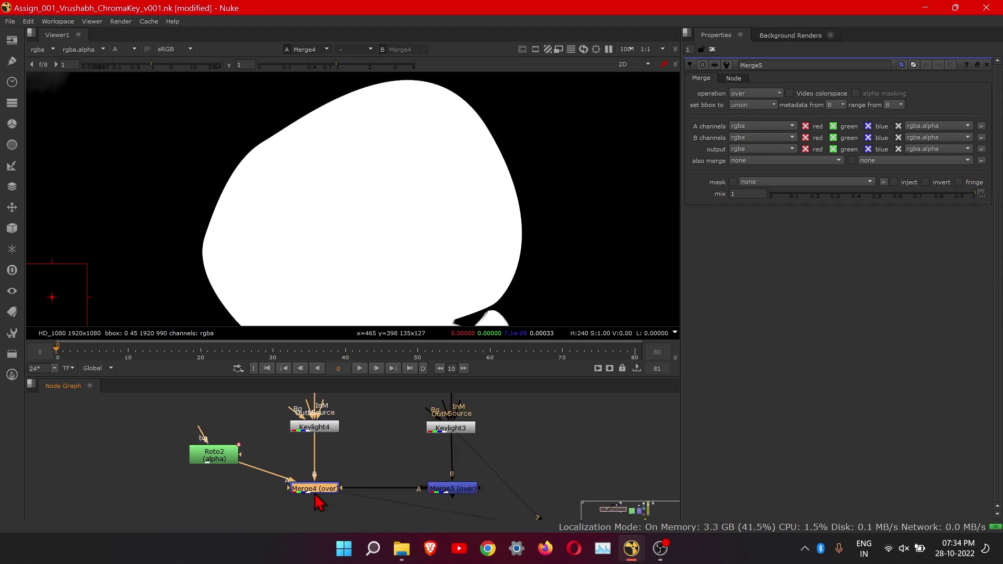
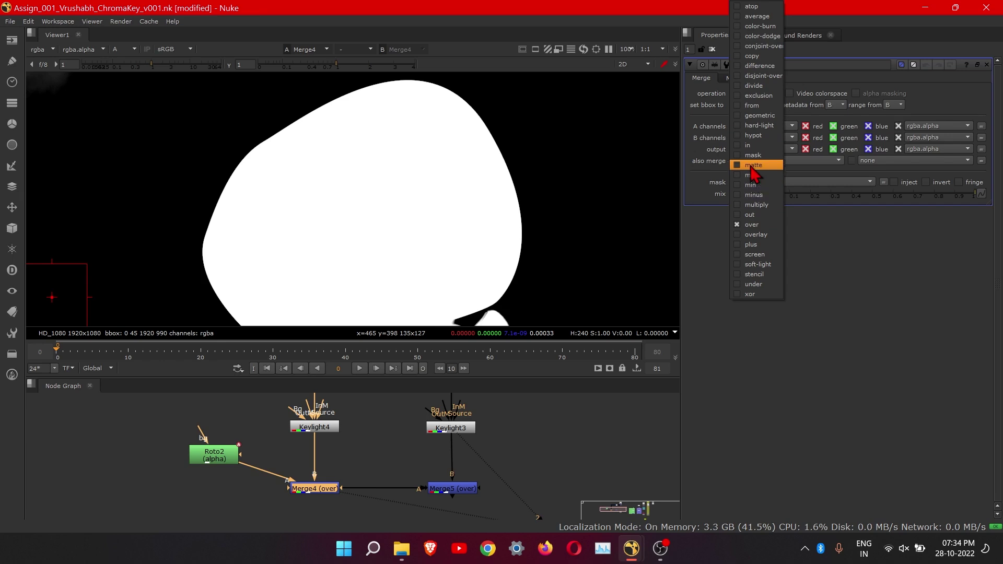
{"action": "left_click", "coordinate": [752, 155]}
{"action": "scroll", "coordinate": [383, 241], "scroll_direction": "down", "scroll_amount": 2}
{"action": "middle_click_drag", "start_coordinate": [422, 291], "coordinate": [411, 194]}
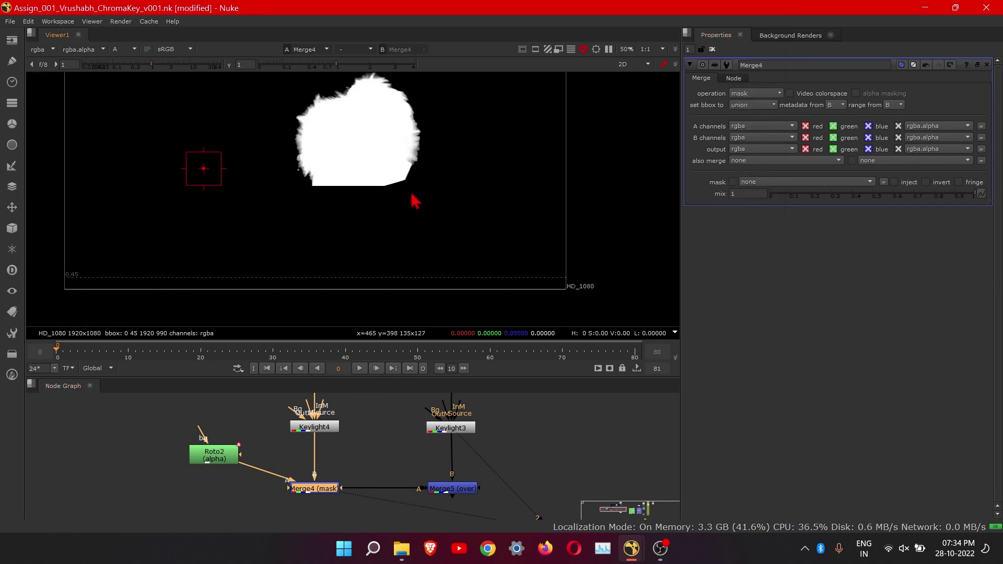
{"action": "scroll", "coordinate": [387, 229], "scroll_direction": "down", "scroll_amount": 1}
- View the combined matte from Merge5 and inspect its fur edge up close
{"action": "left_click", "coordinate": [456, 485]}
{"action": "key", "text": "1"}
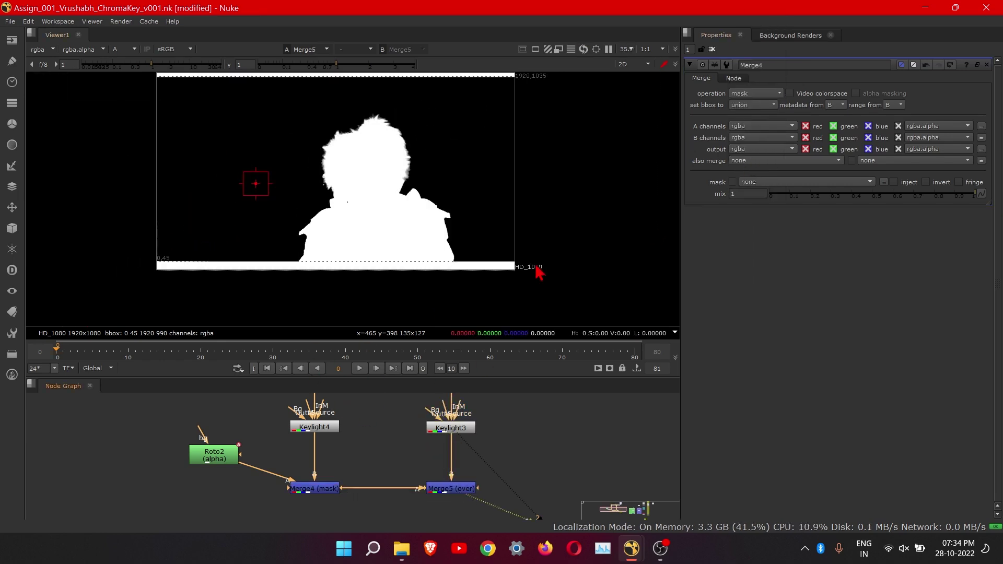
{"action": "scroll", "coordinate": [379, 152], "scroll_direction": "up", "scroll_amount": 5}
{"action": "scroll", "coordinate": [341, 178], "scroll_direction": "up", "scroll_amount": 3}
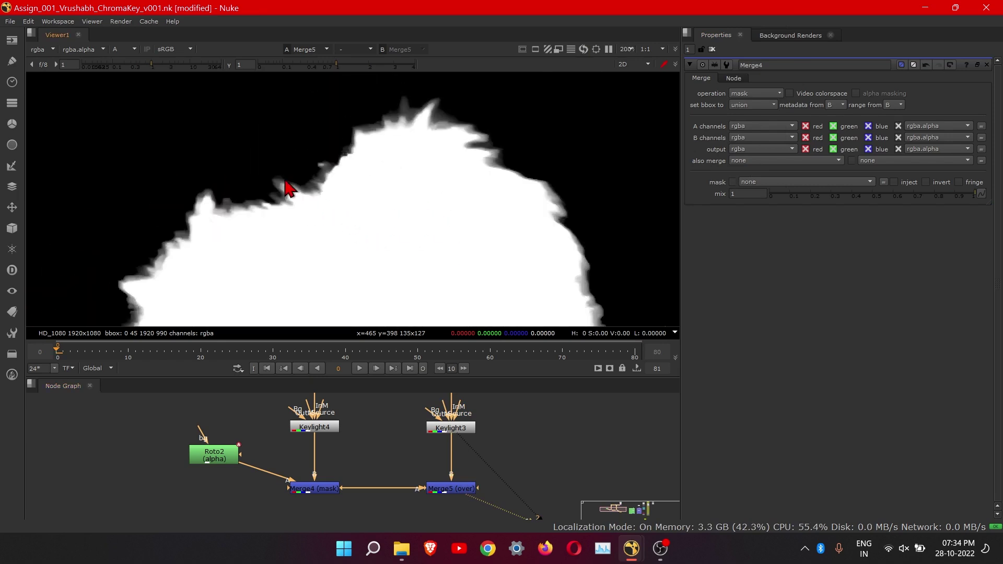
{"action": "scroll", "coordinate": [315, 434], "scroll_direction": "up", "scroll_amount": 1}
- Open the Keylight4 settings and set Clip Black to 0
{"action": "scroll", "coordinate": [318, 439], "scroll_direction": "up", "scroll_amount": 3}
{"action": "double_click", "coordinate": [317, 432]}
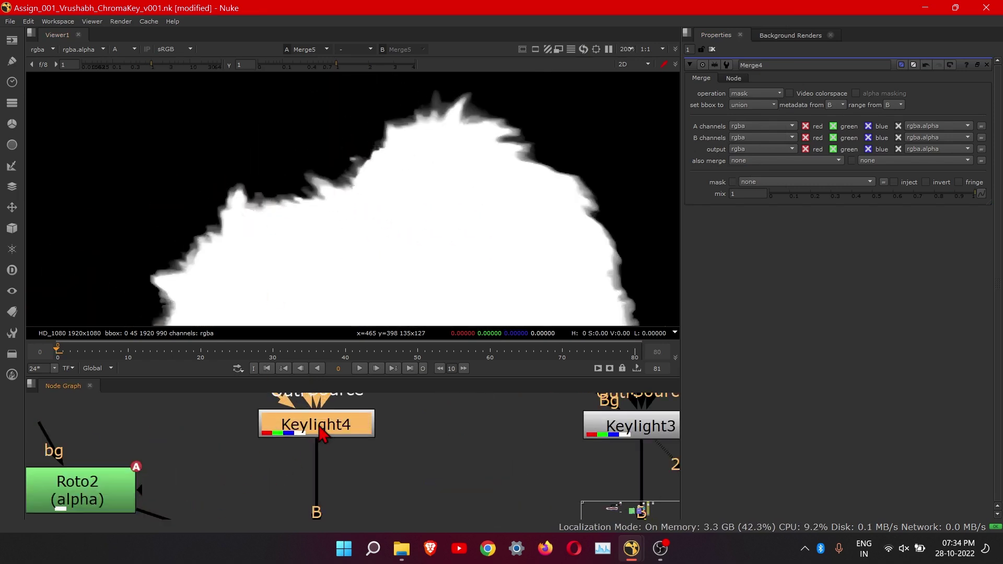
{"action": "scroll", "coordinate": [397, 165], "scroll_direction": "down", "scroll_amount": 1}
{"action": "scroll", "coordinate": [371, 238], "scroll_direction": "down", "scroll_amount": 4}
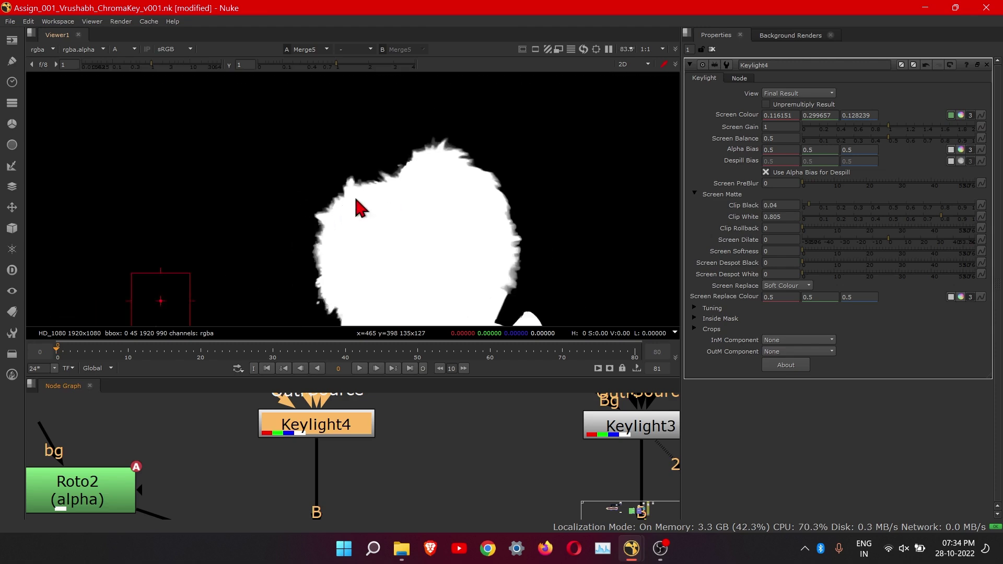
{"action": "scroll", "coordinate": [440, 206], "scroll_direction": "up", "scroll_amount": 3}
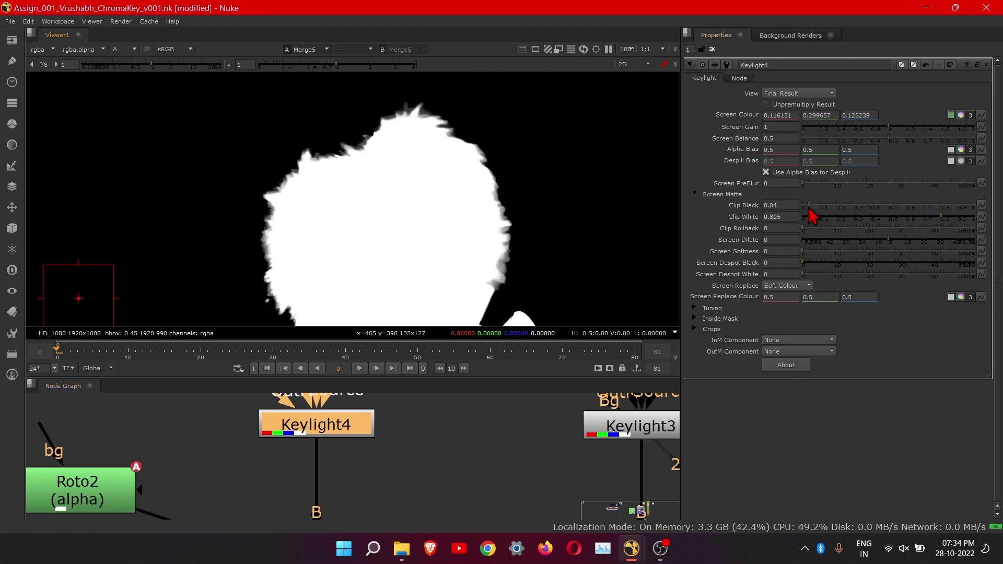
{"action": "left_click_drag", "start_coordinate": [814, 210], "coordinate": [800, 210]}
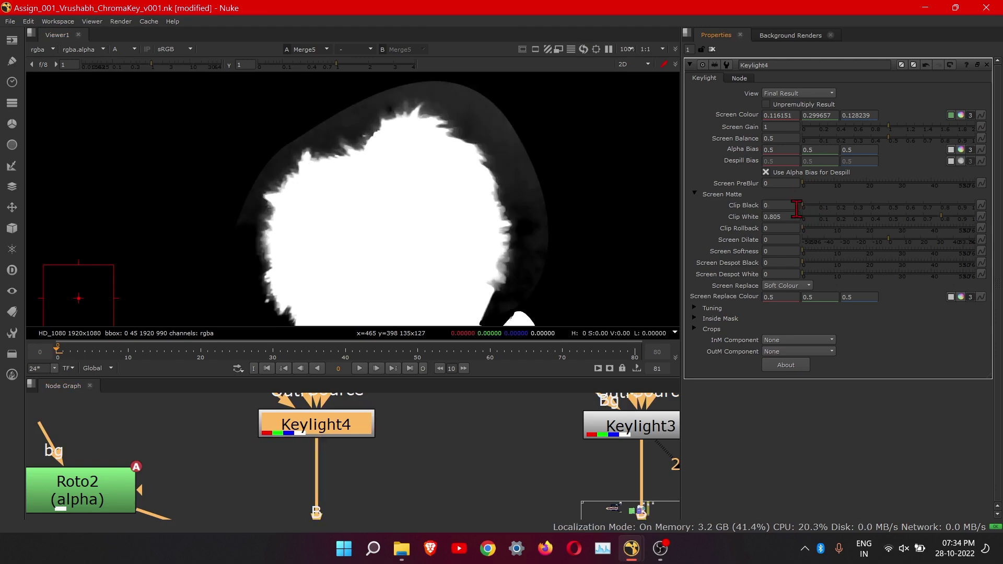
- Set Keylight4's Screen Gain to 1.04 and Clip White to 1
{"action": "left_click_drag", "start_coordinate": [890, 129], "coordinate": [893, 126]}
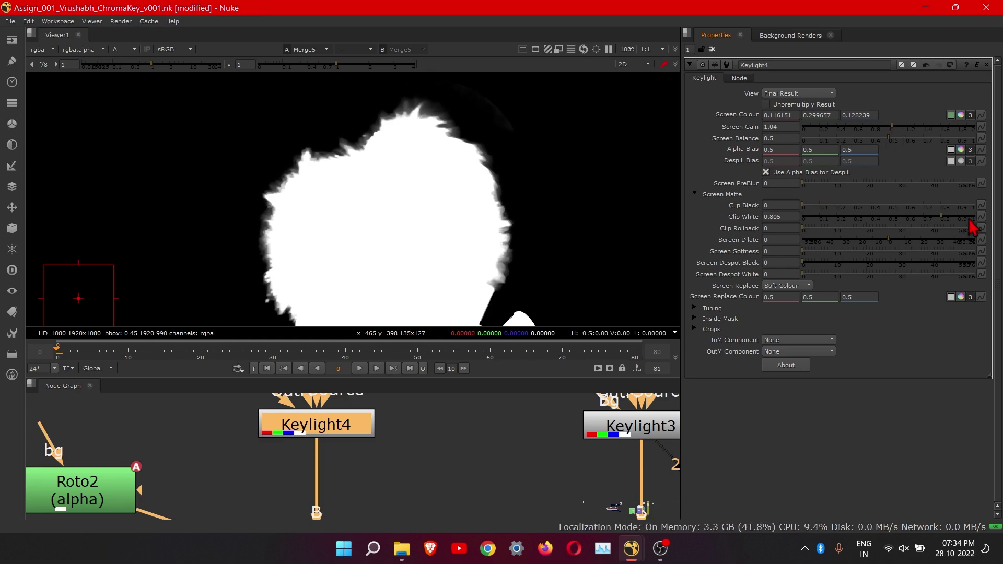
{"action": "left_click_drag", "start_coordinate": [942, 216], "coordinate": [981, 217]}
{"action": "scroll", "coordinate": [316, 197], "scroll_direction": "up", "scroll_amount": 2}
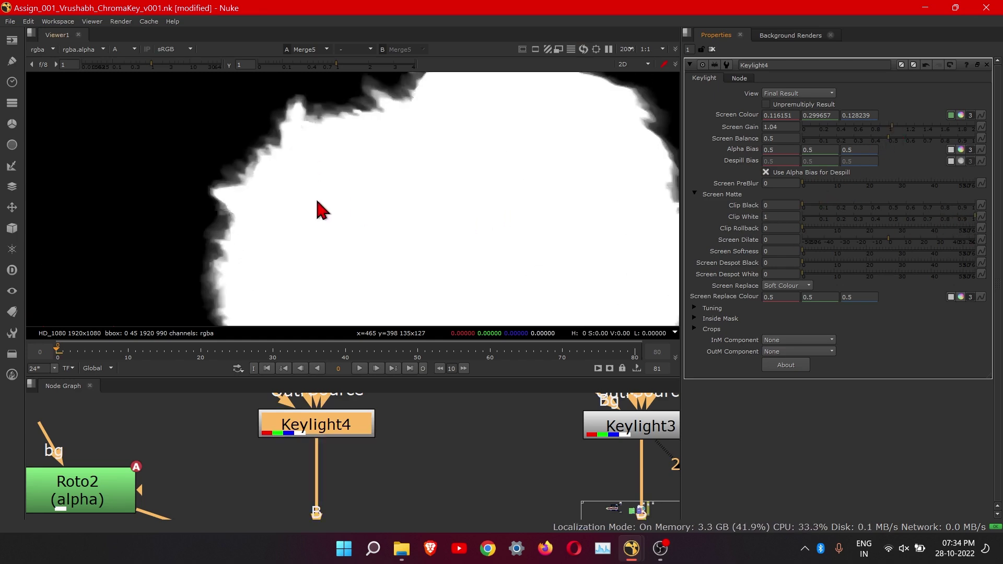
- View the Keylight4 alpha alone and check the softened matte across the whole hat and shoulders
{"action": "scroll", "coordinate": [350, 441], "scroll_direction": "down", "scroll_amount": 3}
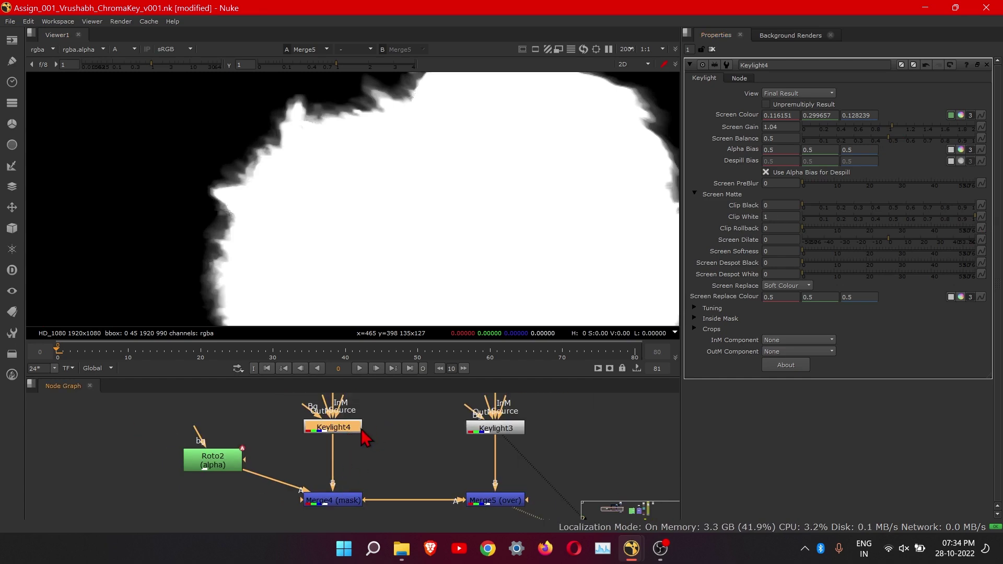
{"action": "key", "text": "1"}
{"action": "left_click", "coordinate": [364, 438]}
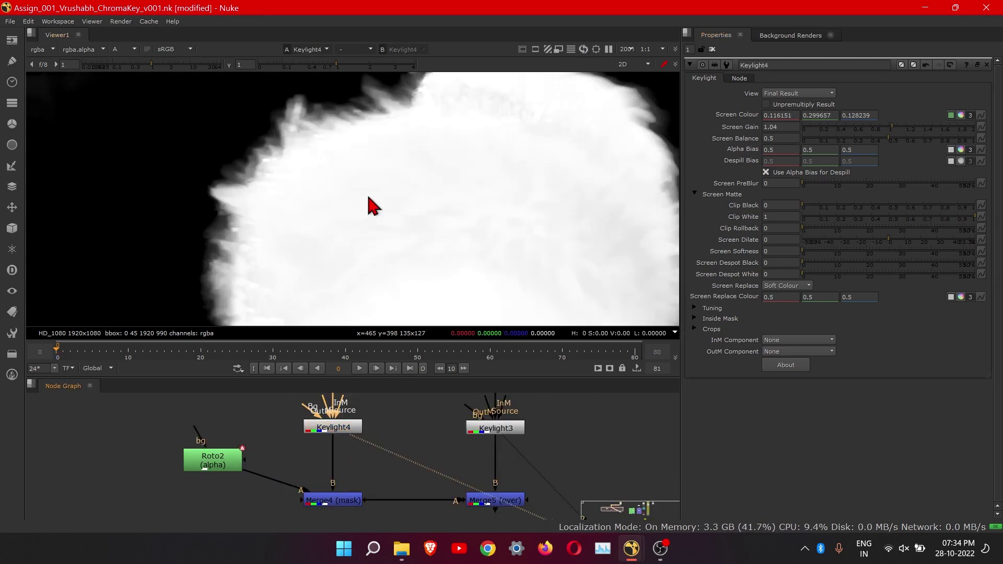
{"action": "key", "text": "f"}
{"action": "middle_click_drag", "start_coordinate": [417, 256], "coordinate": [429, 297]}
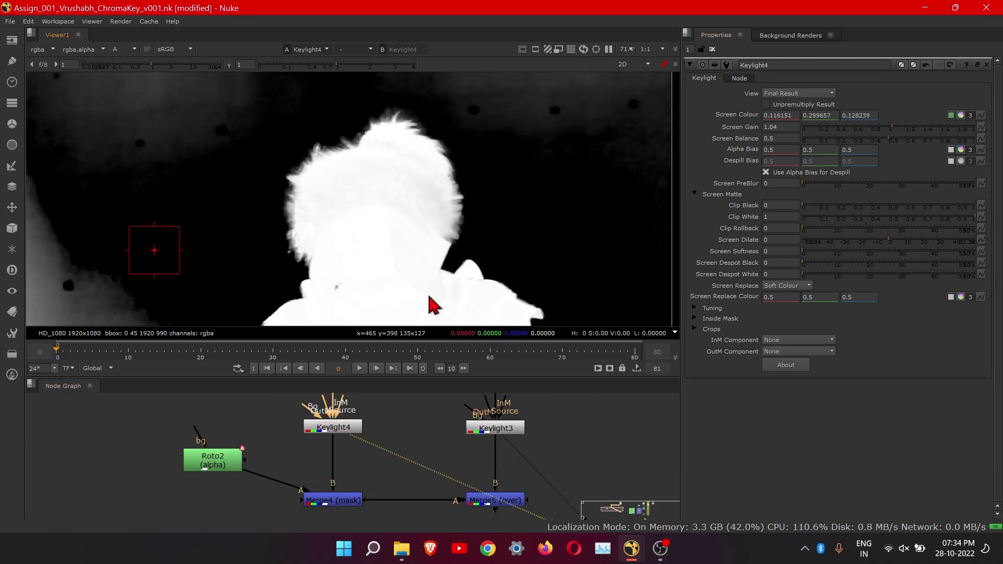
- Compare the combined Merge5 matte with the Keylight4 matte by viewing them alternately
{"action": "left_click", "coordinate": [499, 503]}
{"action": "key", "text": "1"}
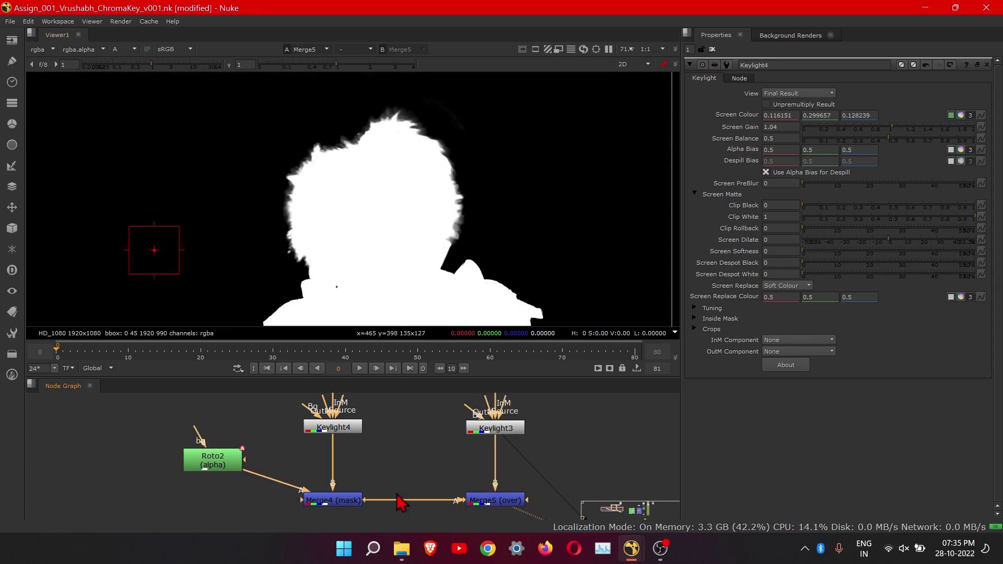
{"action": "left_click", "coordinate": [349, 430]}
{"action": "key", "text": "1"}
{"action": "left_click", "coordinate": [354, 444]}
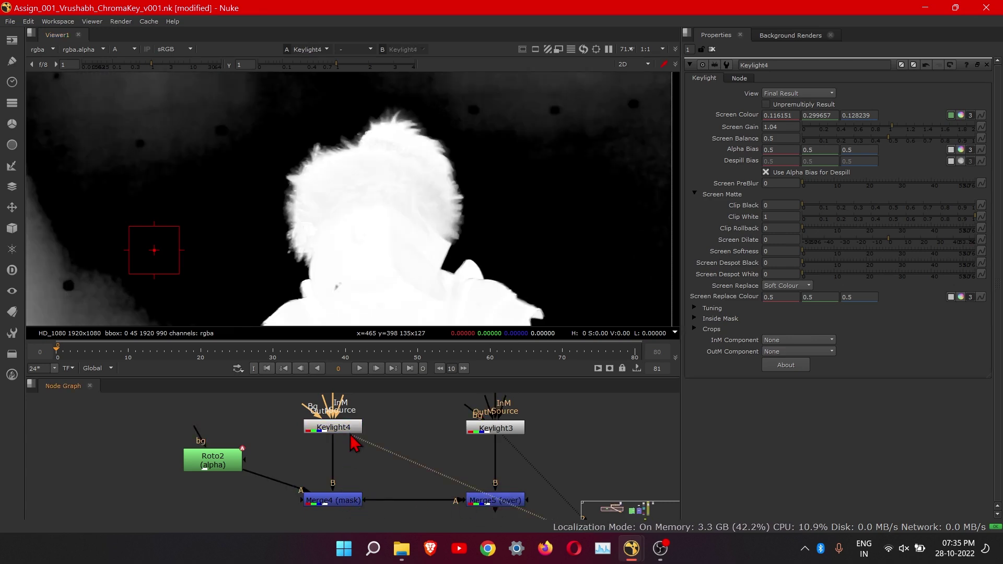
{"action": "left_click", "coordinate": [483, 502]}
{"action": "key", "text": "1"}
{"action": "left_click", "coordinate": [318, 429]}
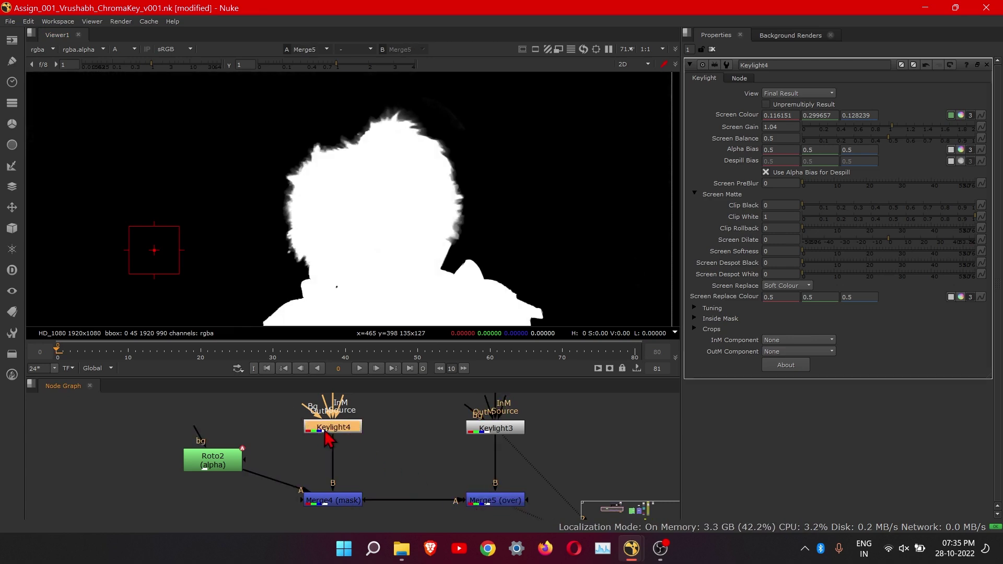
{"action": "key", "text": "1"}
{"action": "left_click", "coordinate": [368, 471]}
{"action": "left_click", "coordinate": [477, 502]}
{"action": "key", "text": "1"}
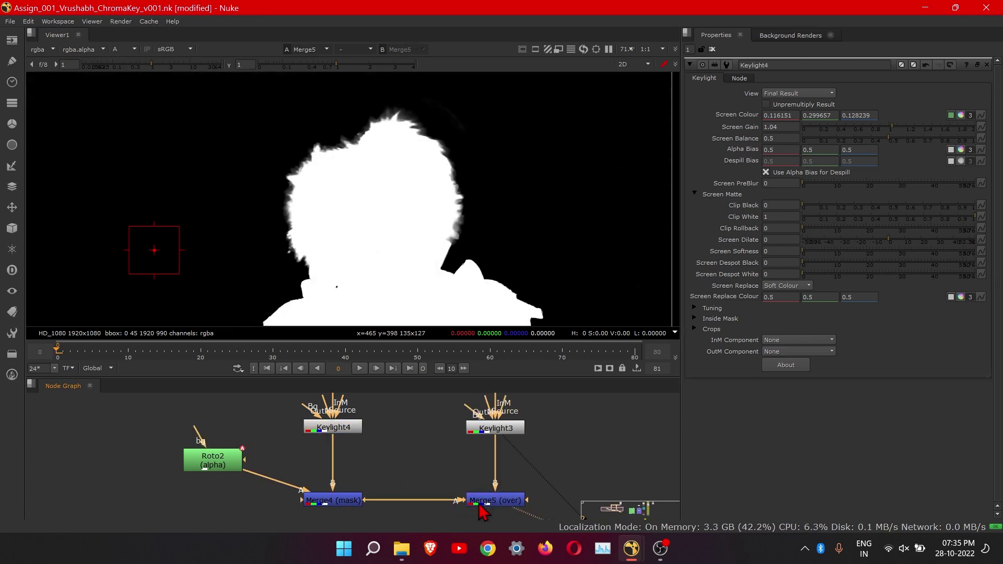
{"action": "left_click", "coordinate": [329, 429]}
{"action": "key", "text": "1"}
{"action": "left_click", "coordinate": [371, 457]}
{"action": "left_click", "coordinate": [478, 502]}
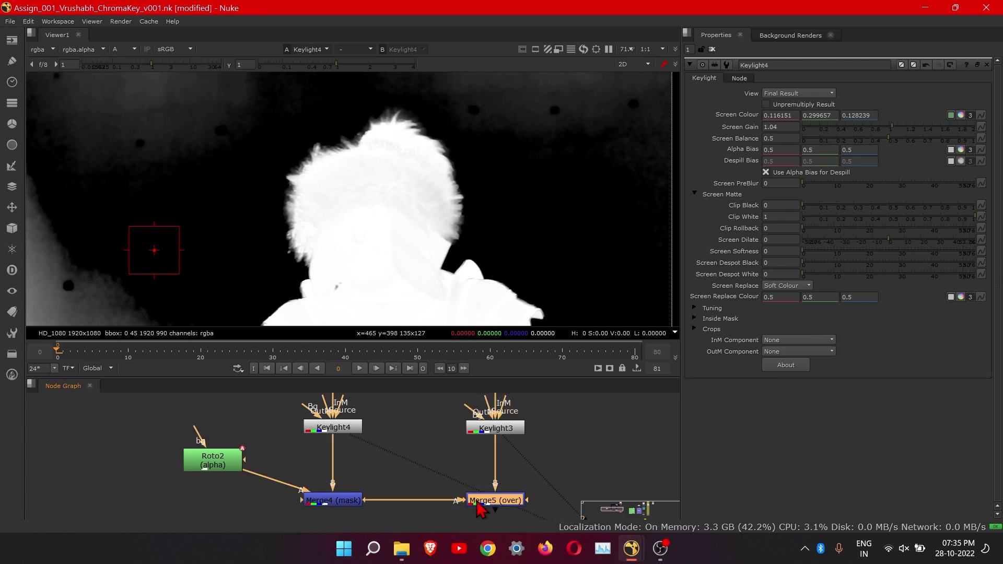
{"action": "left_click", "coordinate": [325, 435]}
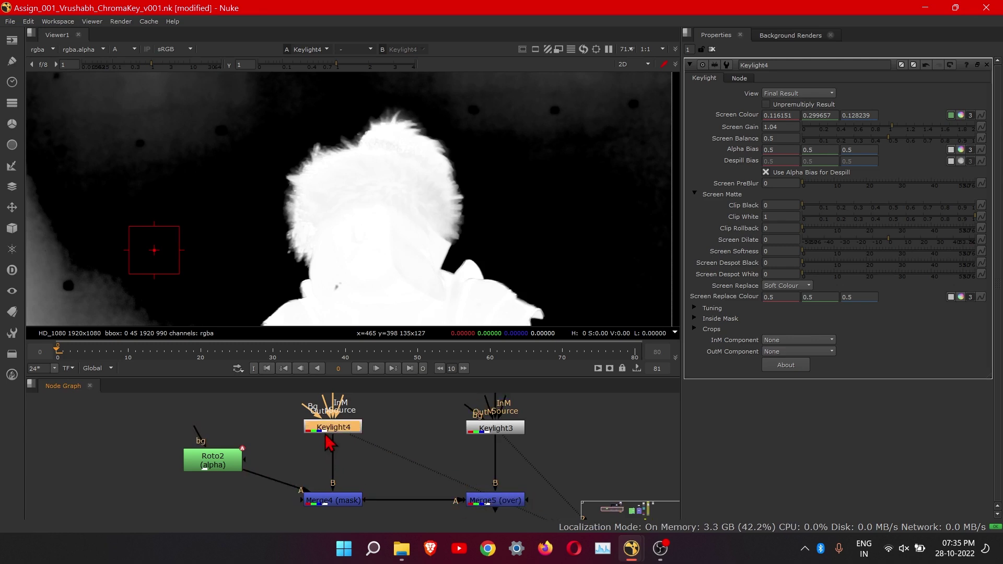
- View the Merge5 matte again, followed by the Keylight4 matte, zoomed in on the hat's fur edge
{"action": "left_click", "coordinate": [396, 435]}
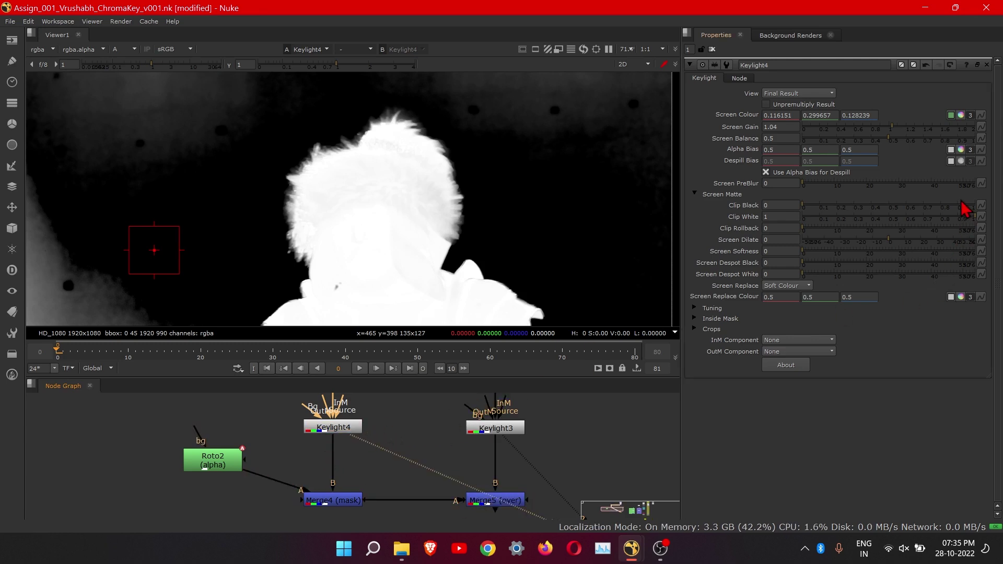
{"action": "left_click", "coordinate": [493, 499]}
{"action": "key", "text": "1"}
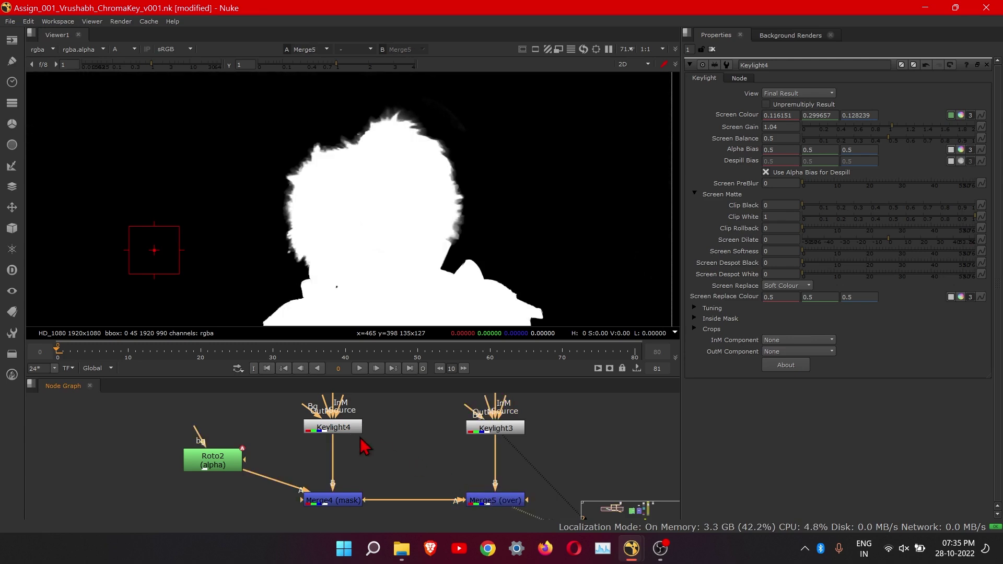
{"action": "left_click", "coordinate": [335, 433]}
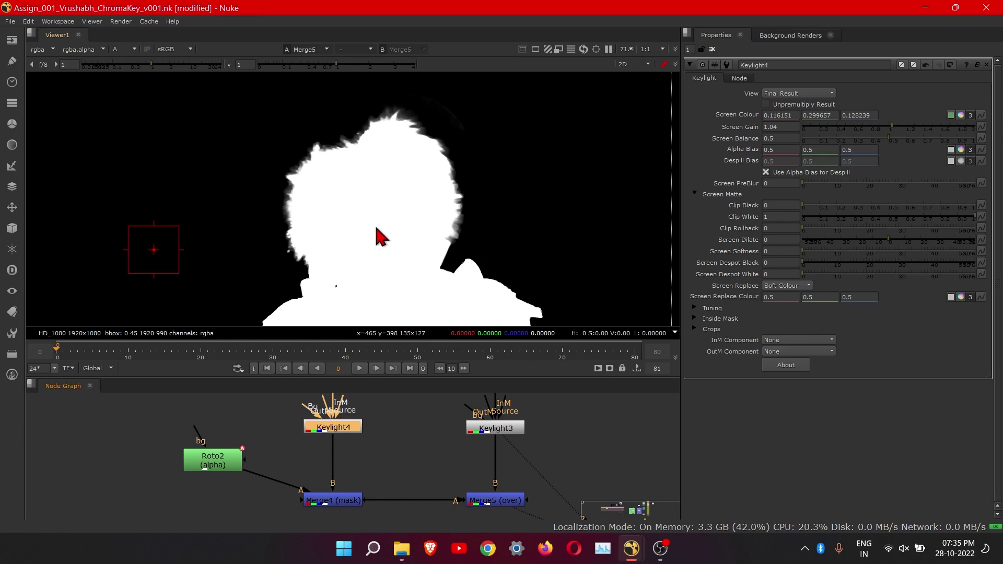
{"action": "key", "text": "1"}
{"action": "scroll", "coordinate": [383, 157], "scroll_direction": "up", "scroll_amount": 5}
{"action": "scroll", "coordinate": [427, 207], "scroll_direction": "down", "scroll_amount": 3}
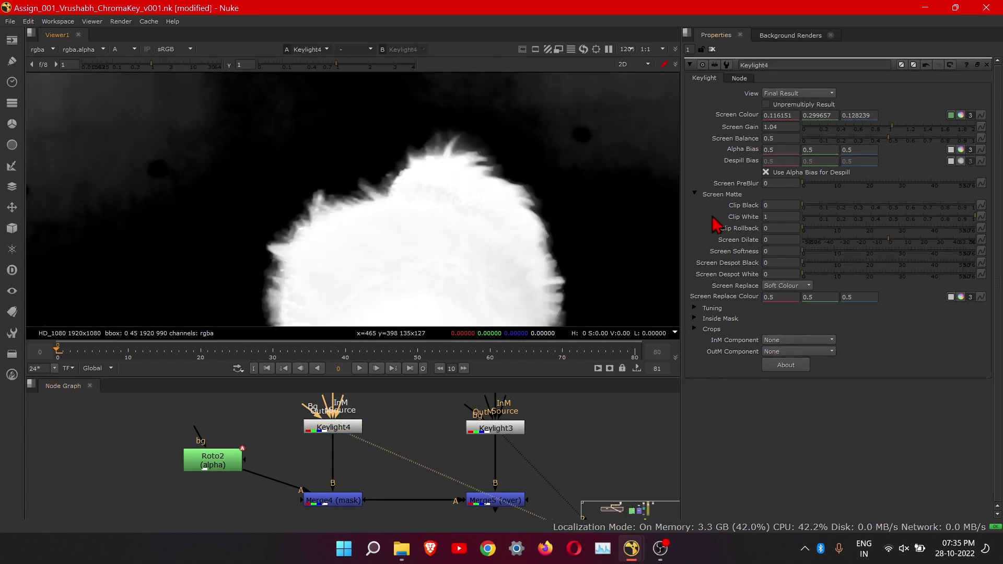
- Set Keylight4's Clip White to 0.765, keeping Clip Black at 0, to make the inside of the matte solid
{"action": "left_click", "coordinate": [325, 437]}
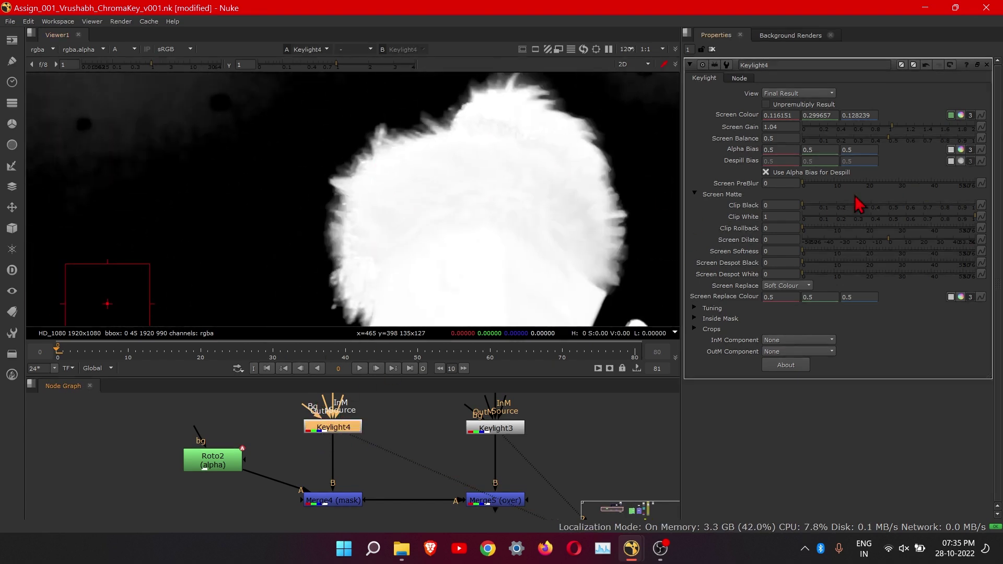
{"action": "left_click_drag", "start_coordinate": [975, 219], "coordinate": [932, 225]}
{"action": "scroll", "coordinate": [414, 161], "scroll_direction": "up", "scroll_amount": 5}
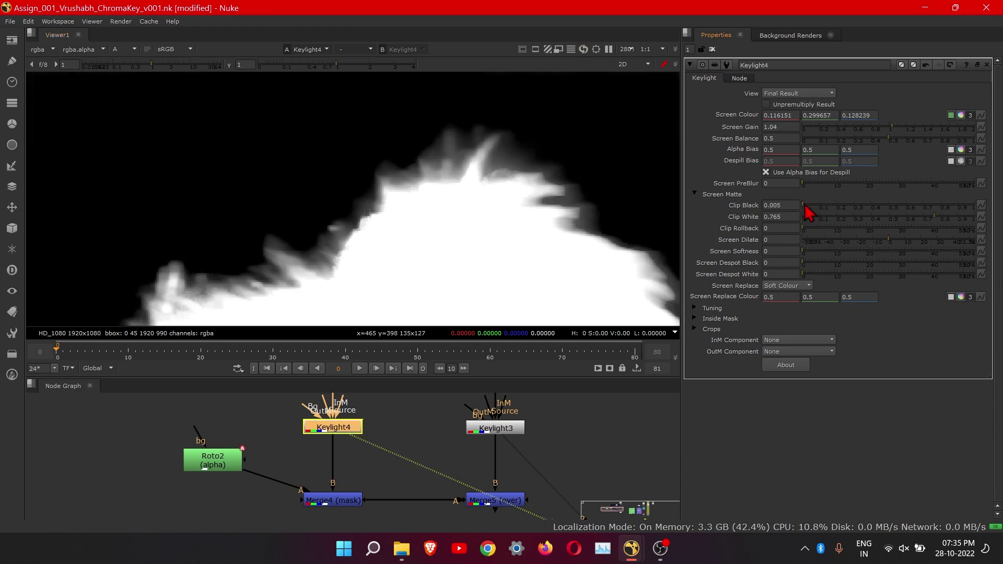
{"action": "scroll", "coordinate": [313, 201], "scroll_direction": "down", "scroll_amount": 2}
{"action": "scroll", "coordinate": [313, 201], "scroll_direction": "down", "scroll_amount": 4}
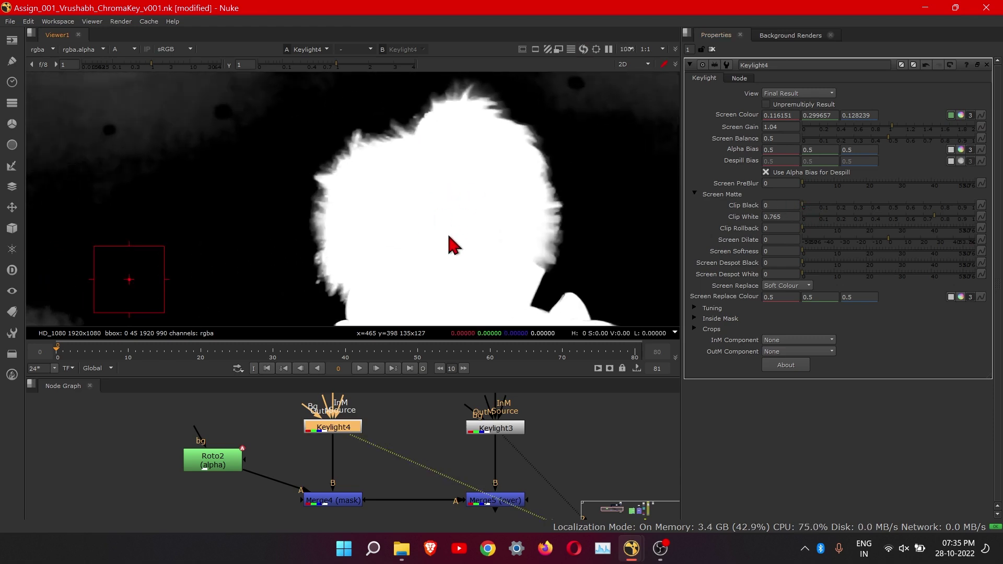
- Switch from the alpha to the colour view and examine Keylight4's keyed result around the fur hat and shoulders
{"action": "middle_click_drag", "start_coordinate": [433, 237], "coordinate": [354, 208]}
{"action": "key", "text": "a"}
{"action": "middle_click_drag", "start_coordinate": [410, 230], "coordinate": [435, 271]}
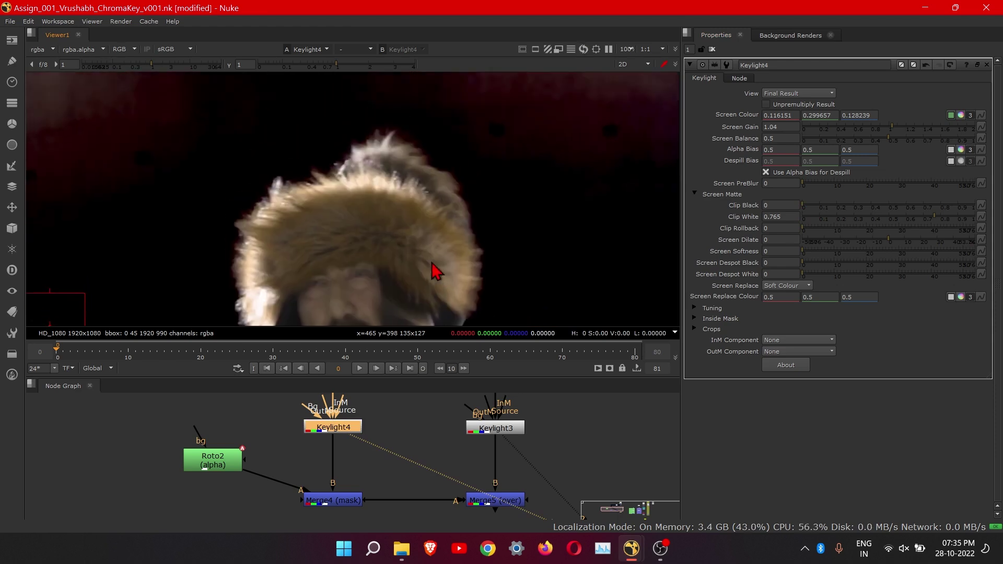
{"action": "middle_click_drag", "start_coordinate": [253, 279], "coordinate": [287, 216]}
{"action": "scroll", "coordinate": [297, 241], "scroll_direction": "up", "scroll_amount": 2}
{"action": "scroll", "coordinate": [384, 207], "scroll_direction": "down", "scroll_amount": 3}
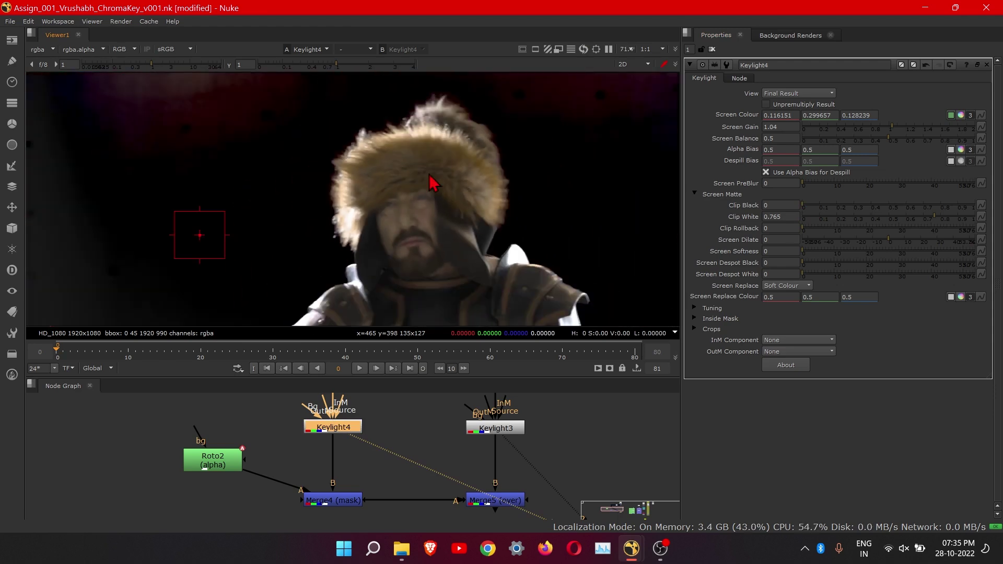
{"action": "middle_click_drag", "start_coordinate": [443, 146], "coordinate": [345, 186]}
{"action": "scroll", "coordinate": [343, 199], "scroll_direction": "down", "scroll_amount": 3}
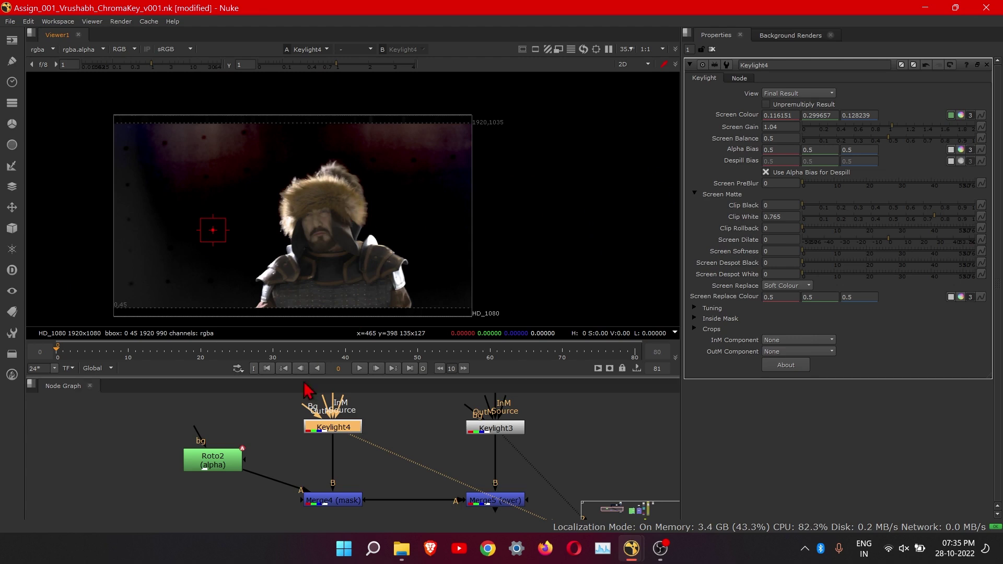
{"action": "middle_click_drag", "start_coordinate": [433, 443], "coordinate": [358, 474]}
{"action": "scroll", "coordinate": [373, 433], "scroll_direction": "down", "scroll_amount": 5}
{"action": "scroll", "coordinate": [366, 475], "scroll_direction": "up", "scroll_amount": 4}
{"action": "left_click", "coordinate": [376, 479]}
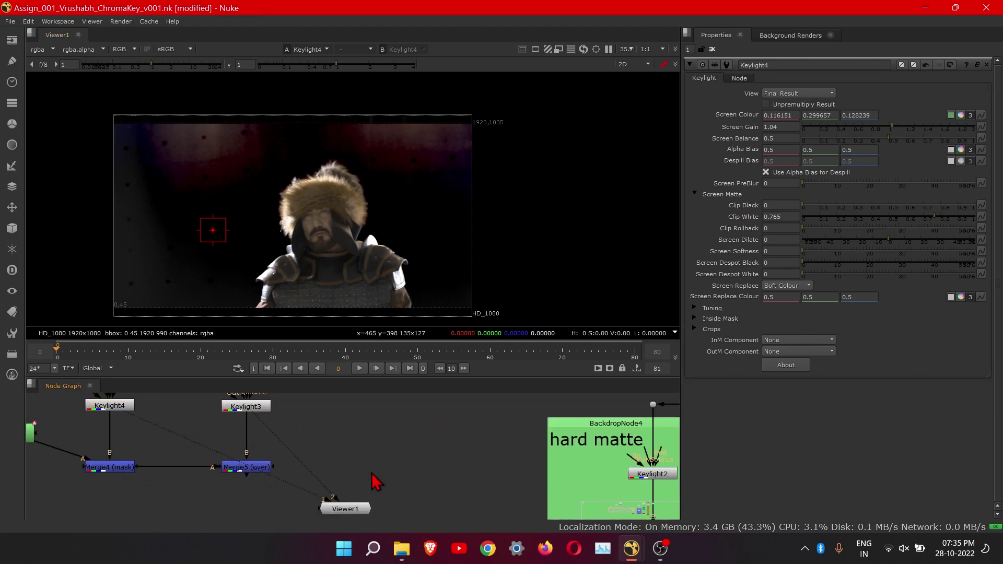
{"action": "key", "text": "c"}
{"action": "key", "text": "o"}
{"action": "key", "text": "p"}
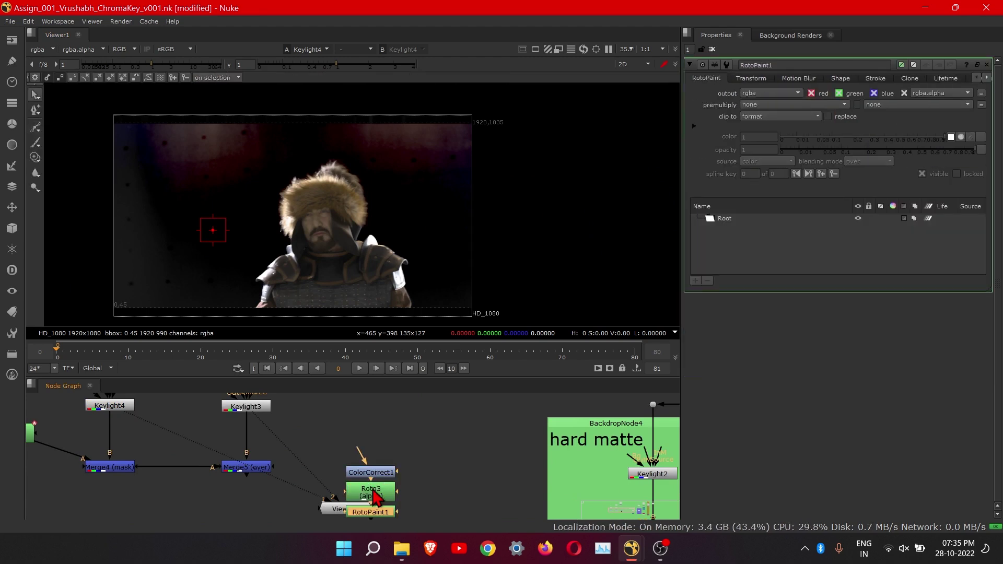
{"action": "left_click", "coordinate": [385, 486]}
{"action": "key", "text": "Delete"}
{"action": "left_click", "coordinate": [382, 474]}
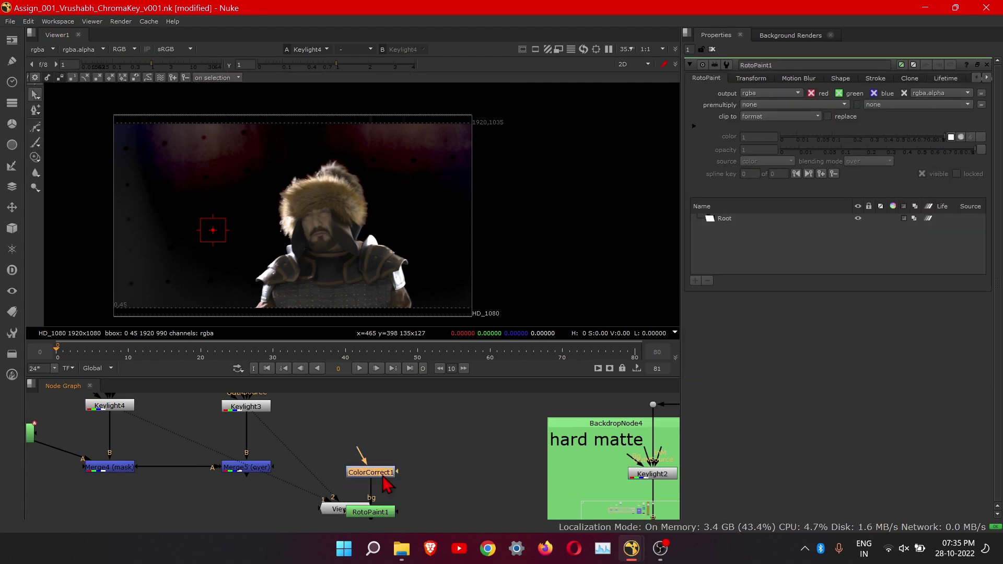
{"action": "key", "text": "Delete"}
{"action": "left_click", "coordinate": [384, 511]}
{"action": "key", "text": "Delete"}
- Add a Copy node beside Merge5, connecting its B input to Reformat4 and its A input to Merge5
{"action": "key", "text": "Tab"}
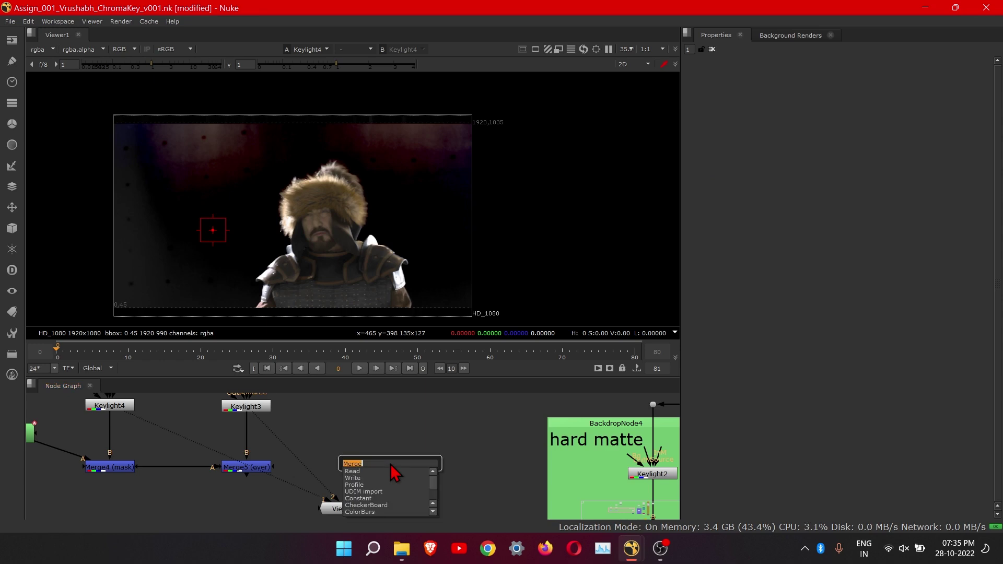
{"action": "type", "text": "copy"}
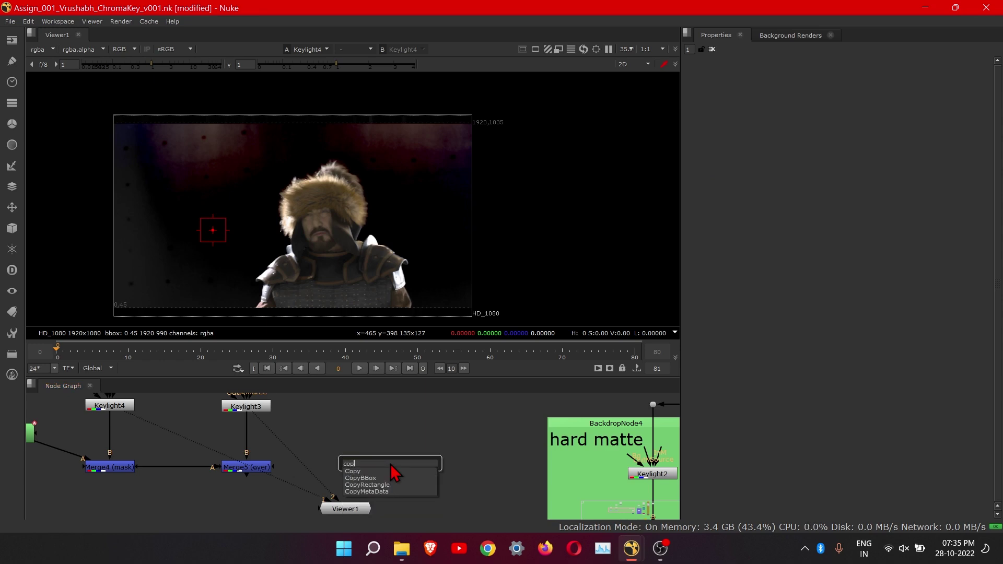
{"action": "left_click", "coordinate": [366, 471]}
{"action": "left_click_drag", "start_coordinate": [415, 444], "coordinate": [380, 466]}
{"action": "scroll", "coordinate": [380, 467], "scroll_direction": "down", "scroll_amount": 4}
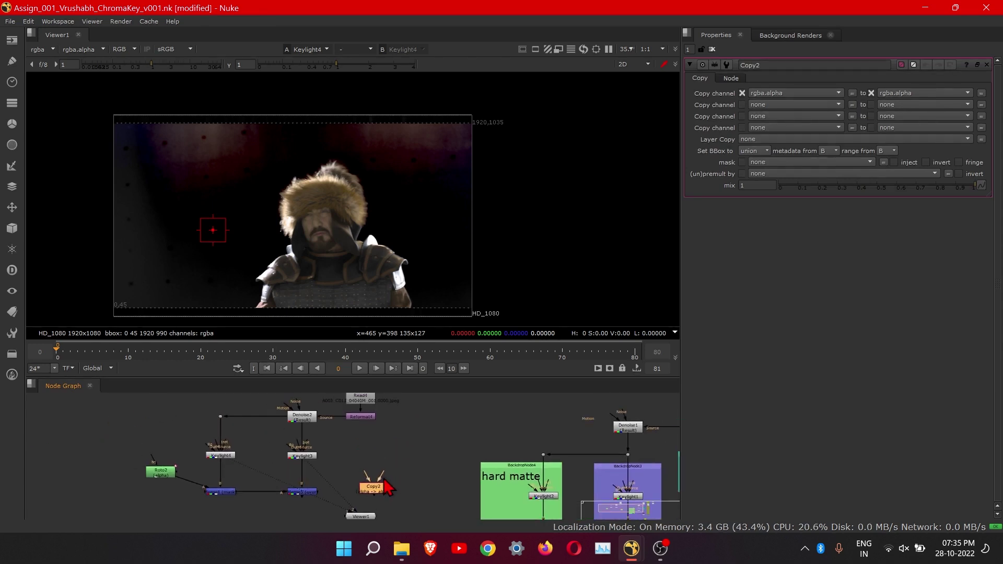
{"action": "left_click", "coordinate": [384, 470]}
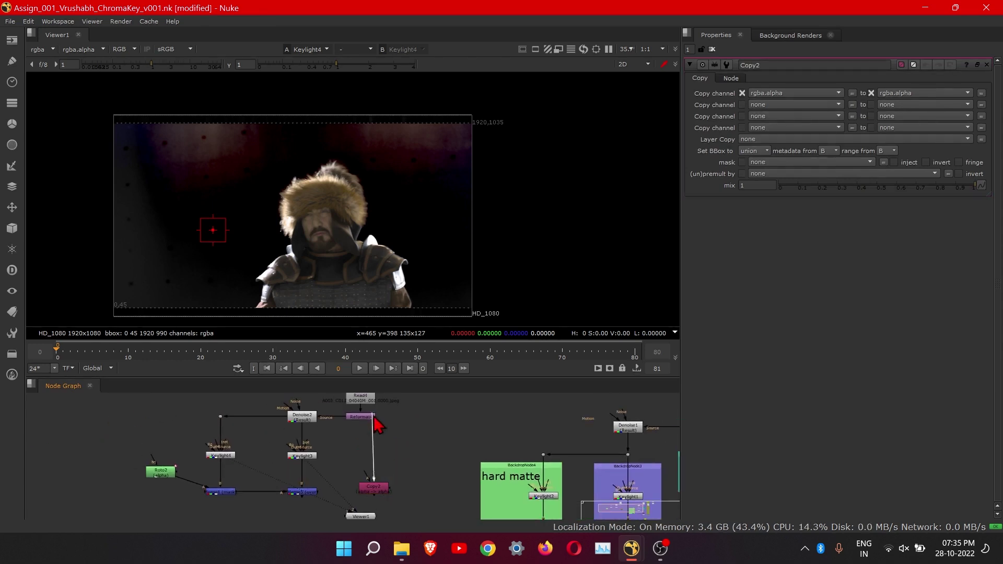
{"action": "left_click_drag", "start_coordinate": [361, 419], "coordinate": [375, 477]}
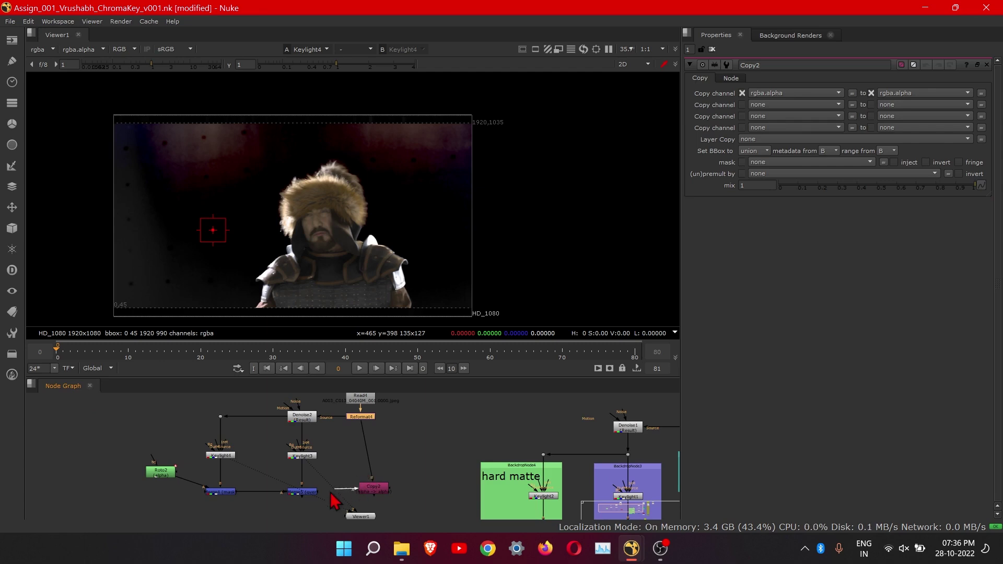
{"action": "left_click_drag", "start_coordinate": [384, 493], "coordinate": [372, 494]}
- Add a Premult node and connect it below Copy2, with the Viewer node moved down to make room
{"action": "middle_click_drag", "start_coordinate": [361, 439], "coordinate": [409, 429], "text": "alt"}
{"action": "scroll", "coordinate": [409, 429], "scroll_direction": "down", "scroll_amount": 5}
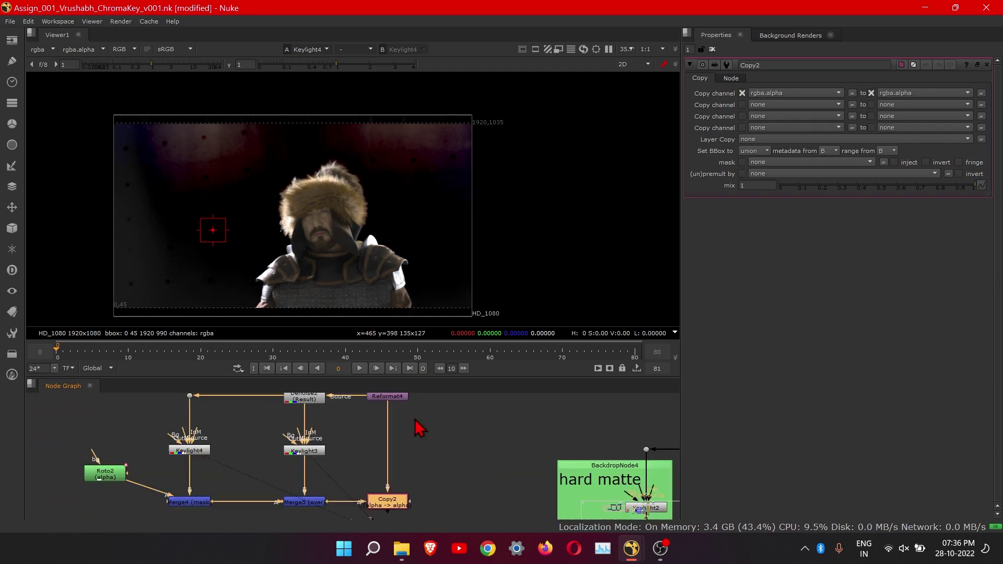
{"action": "scroll", "coordinate": [413, 419], "scroll_direction": "down", "scroll_amount": 3}
{"action": "scroll", "coordinate": [402, 460], "scroll_direction": "up", "scroll_amount": 5}
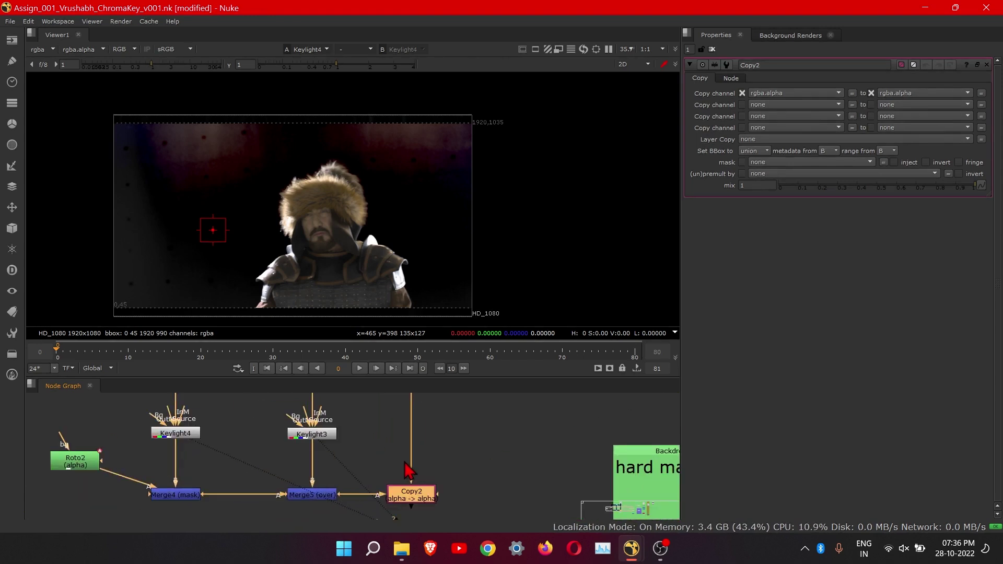
{"action": "left_click", "coordinate": [421, 482]}
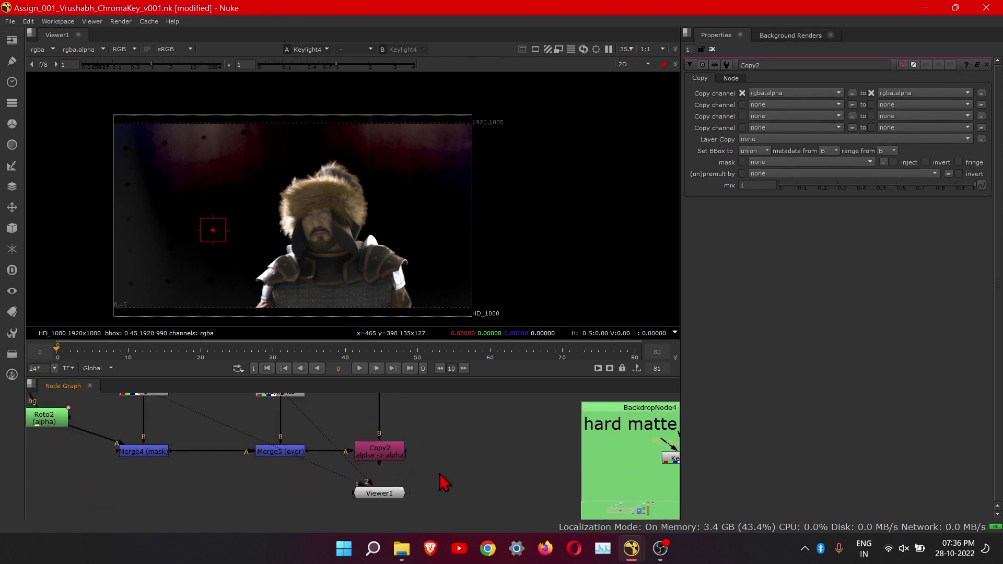
{"action": "key", "text": "Tab"}
{"action": "type", "text": "premult"}
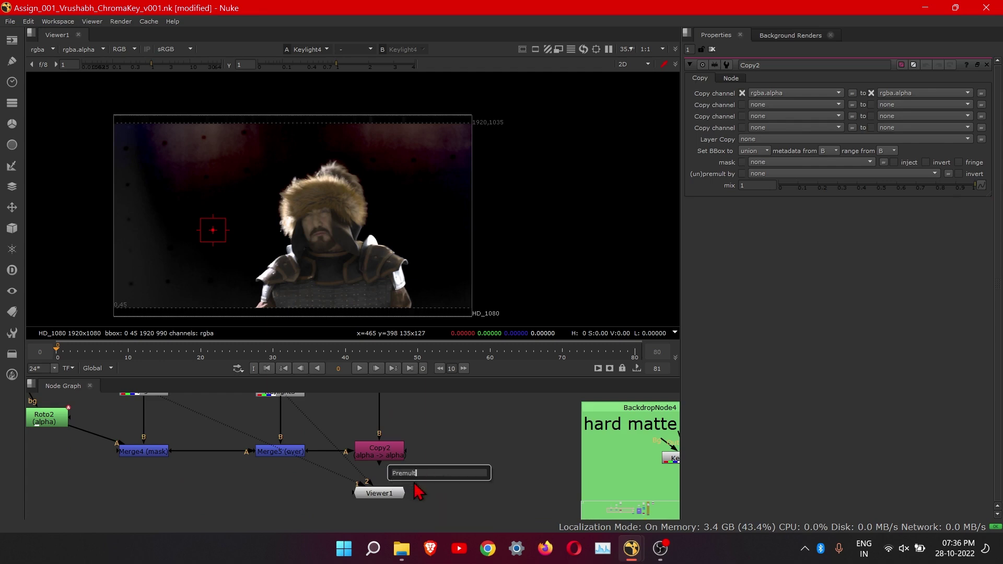
{"action": "key", "text": "Return"}
{"action": "left_click", "coordinate": [368, 494]}
{"action": "left_click_drag", "start_coordinate": [368, 491], "coordinate": [367, 523]}
{"action": "left_click_drag", "start_coordinate": [425, 464], "coordinate": [370, 474]}
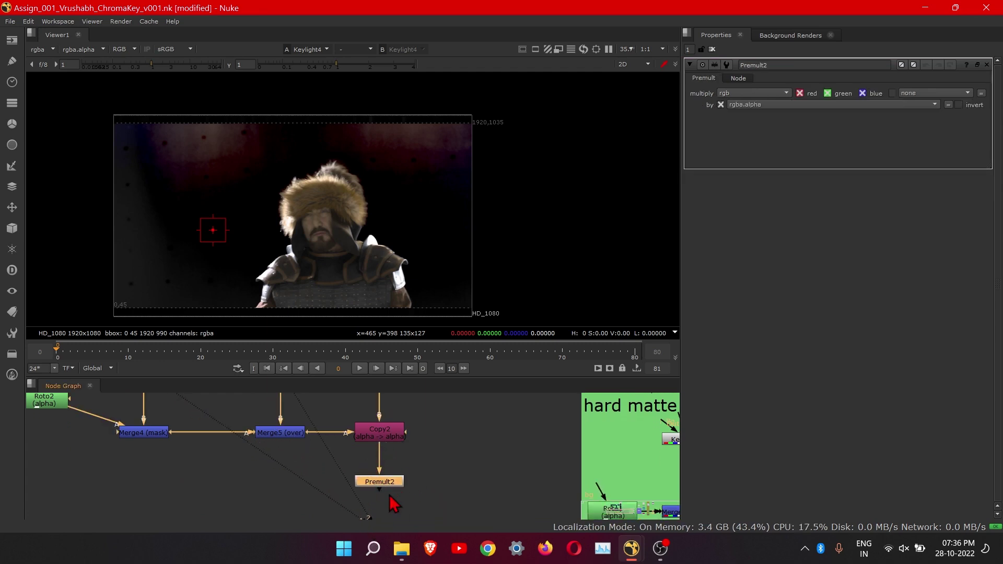
- View the Premult2 output in alpha and in colour, and examine the fur edge up close for green spill
{"action": "key", "text": "1"}
{"action": "left_click", "coordinate": [386, 494]}
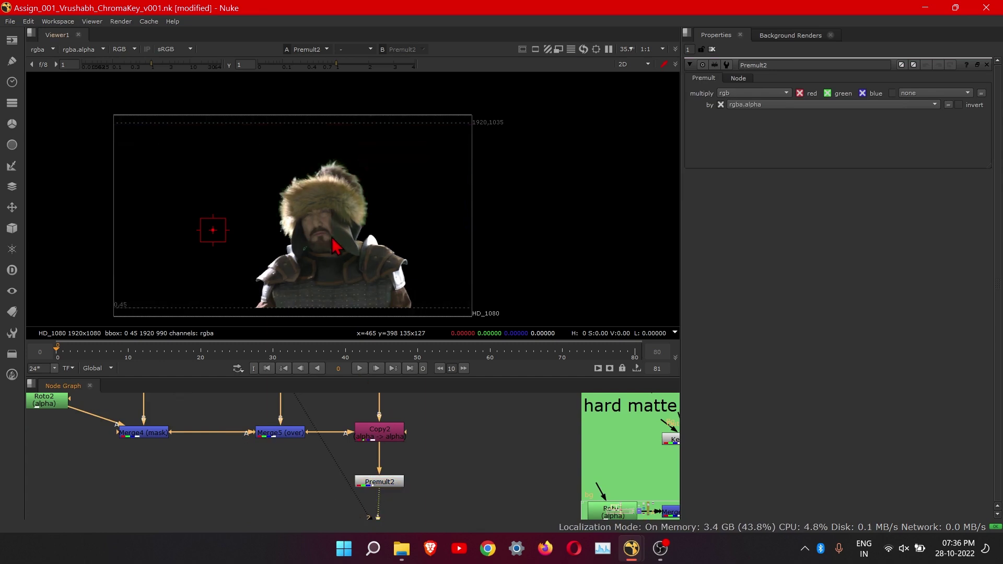
{"action": "key", "text": "a"}
{"action": "key", "text": "a"}
{"action": "key", "text": "a"}
{"action": "scroll", "coordinate": [344, 243], "scroll_direction": "up", "scroll_amount": 2}
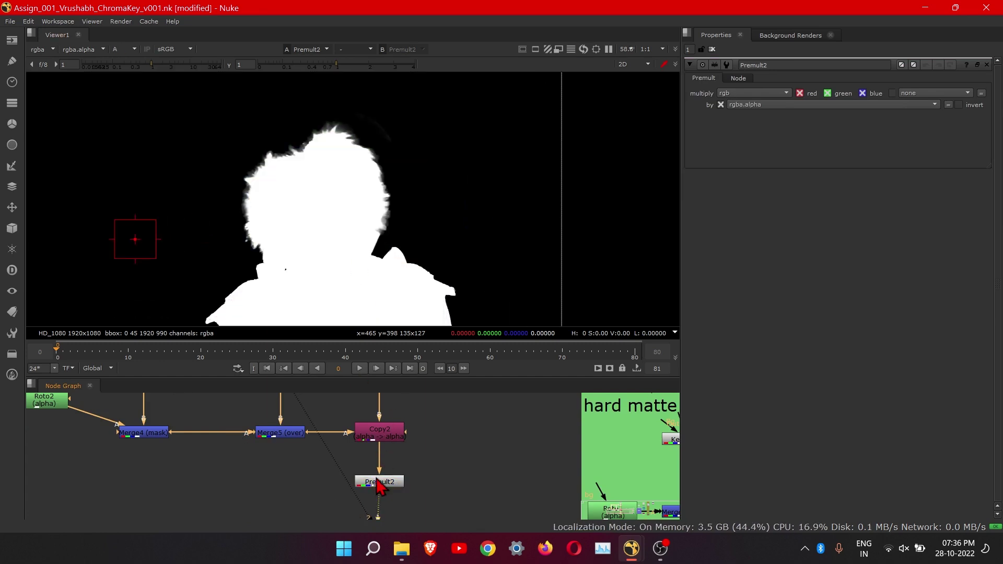
{"action": "key", "text": "a"}
{"action": "key", "text": "a"}
{"action": "key", "text": "a"}
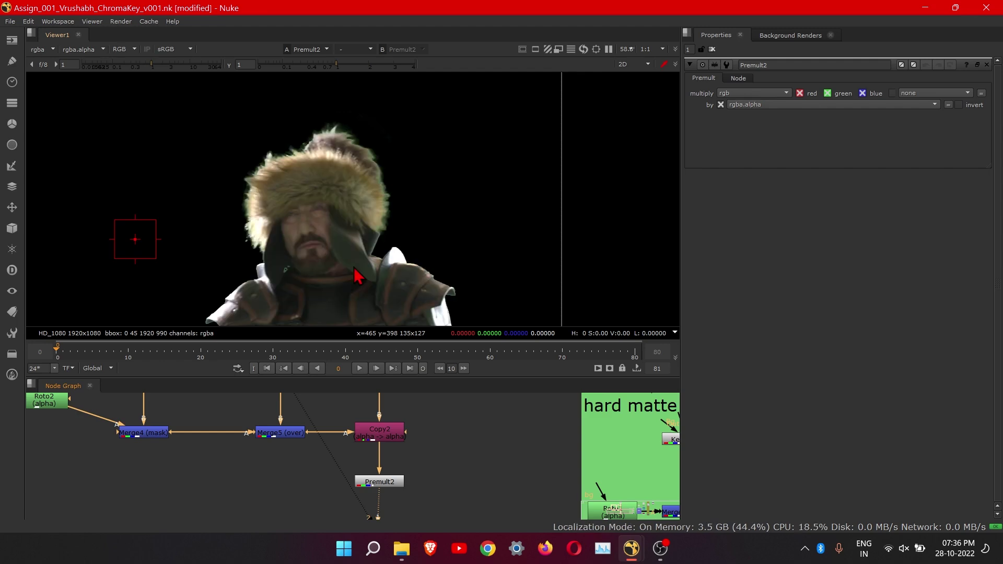
{"action": "scroll", "coordinate": [371, 164], "scroll_direction": "up", "scroll_amount": 4}
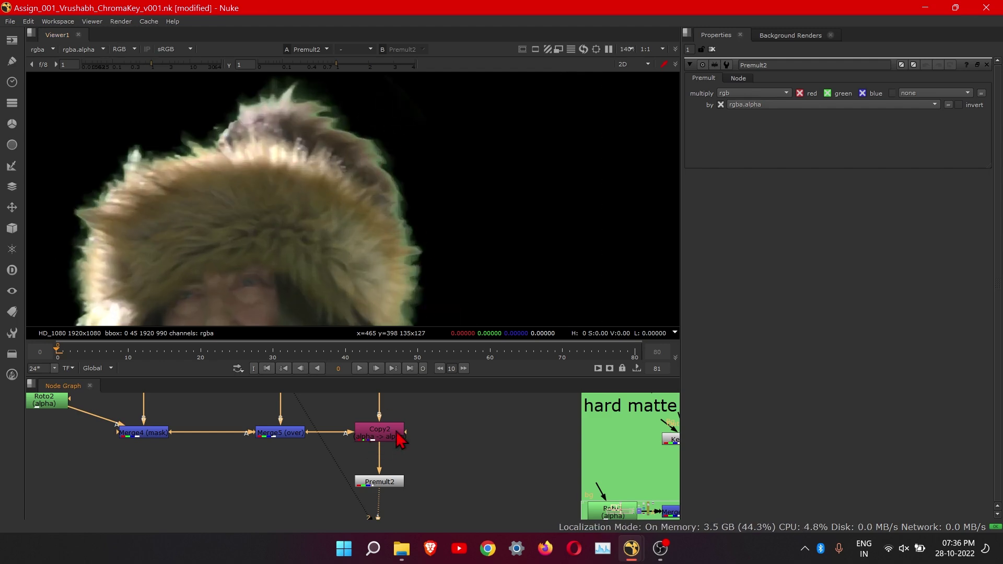
- Add a HueCorrect node and insert it on the connection between Reformat4 and Copy2
{"action": "scroll", "coordinate": [397, 427], "scroll_direction": "down", "scroll_amount": 2}
{"action": "scroll", "coordinate": [408, 433], "scroll_direction": "down", "scroll_amount": 2}
{"action": "scroll", "coordinate": [422, 454], "scroll_direction": "down", "scroll_amount": 2}
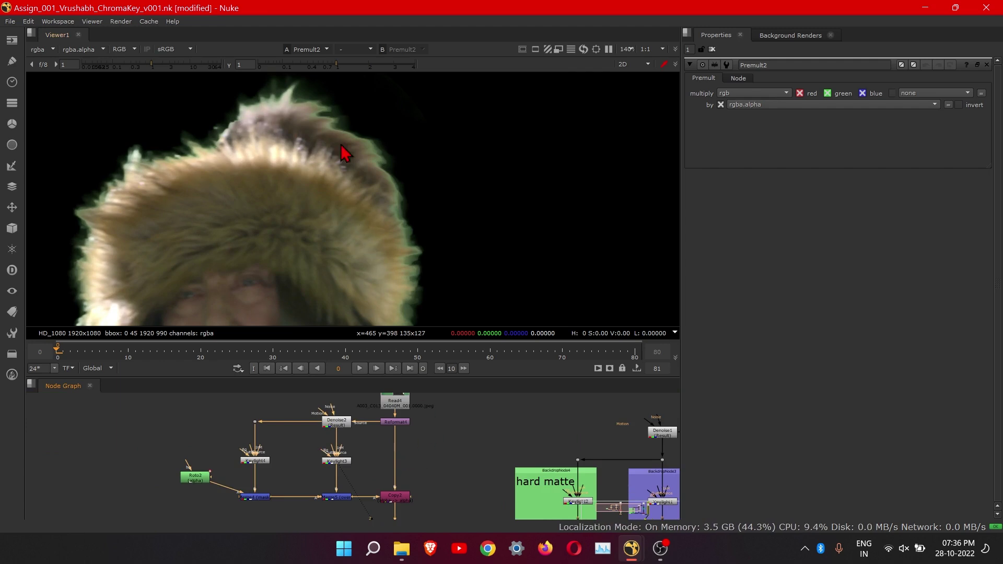
{"action": "scroll", "coordinate": [447, 470], "scroll_direction": "up", "scroll_amount": 2}
{"action": "key", "text": "Tab"}
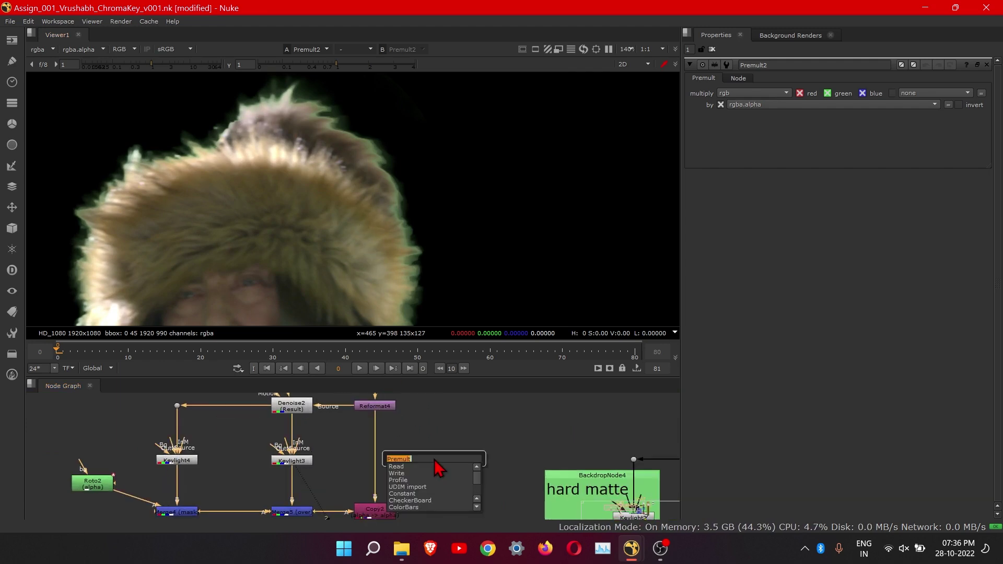
{"action": "type", "text": "hu"}
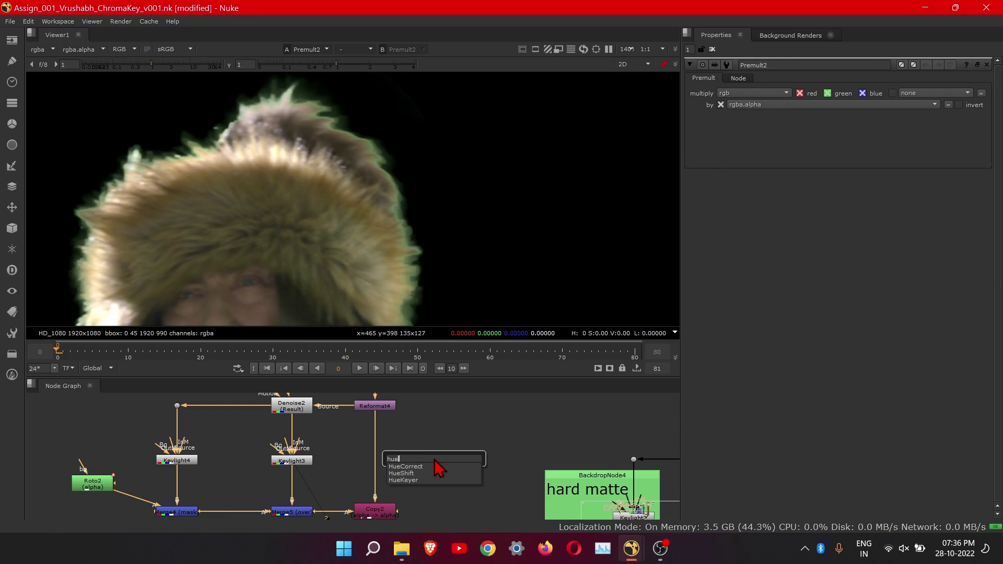
{"action": "type", "text": "e"}
{"action": "key", "text": "Return"}
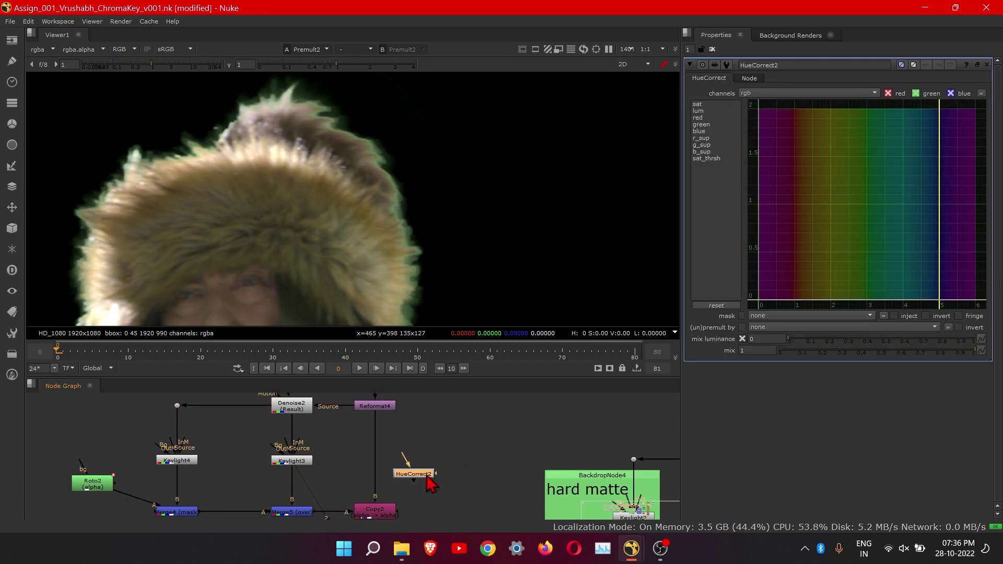
{"action": "left_click_drag", "start_coordinate": [432, 479], "coordinate": [383, 462]}
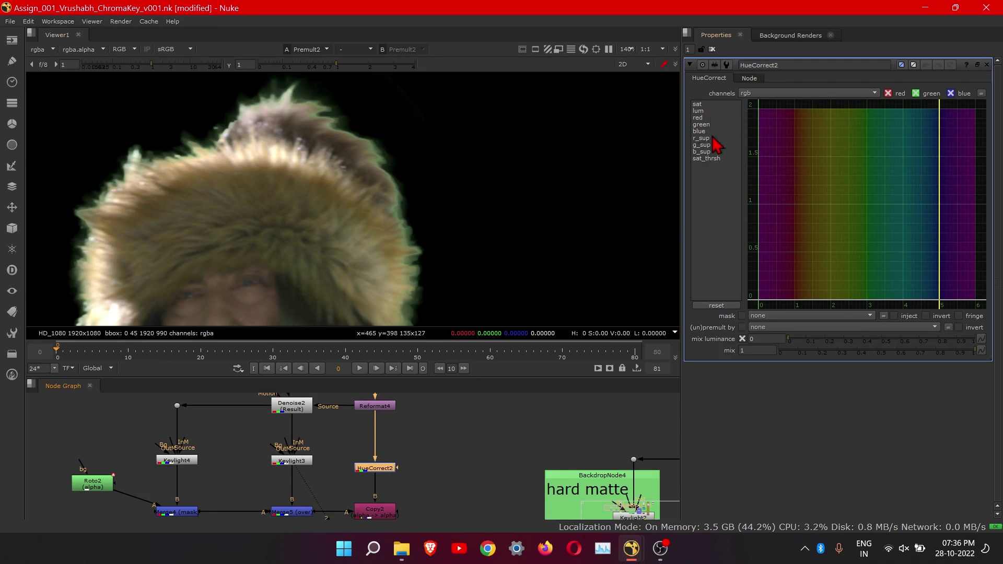
- Lower the point at hue 3 on HueCorrect2's green curve to about 0.46 to suppress the green spill
{"action": "left_click", "coordinate": [703, 124]}
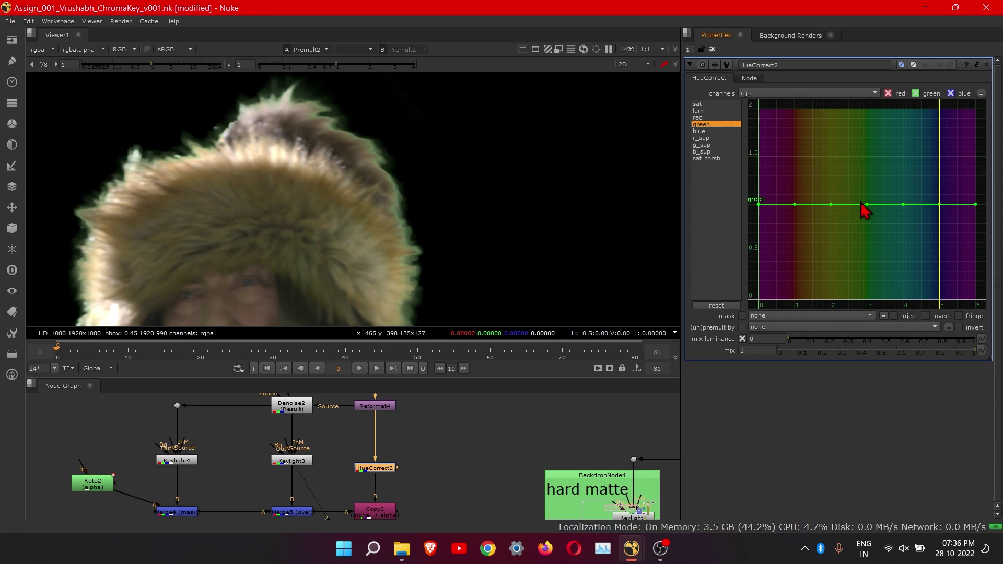
{"action": "left_click_drag", "start_coordinate": [867, 203], "coordinate": [868, 256]}
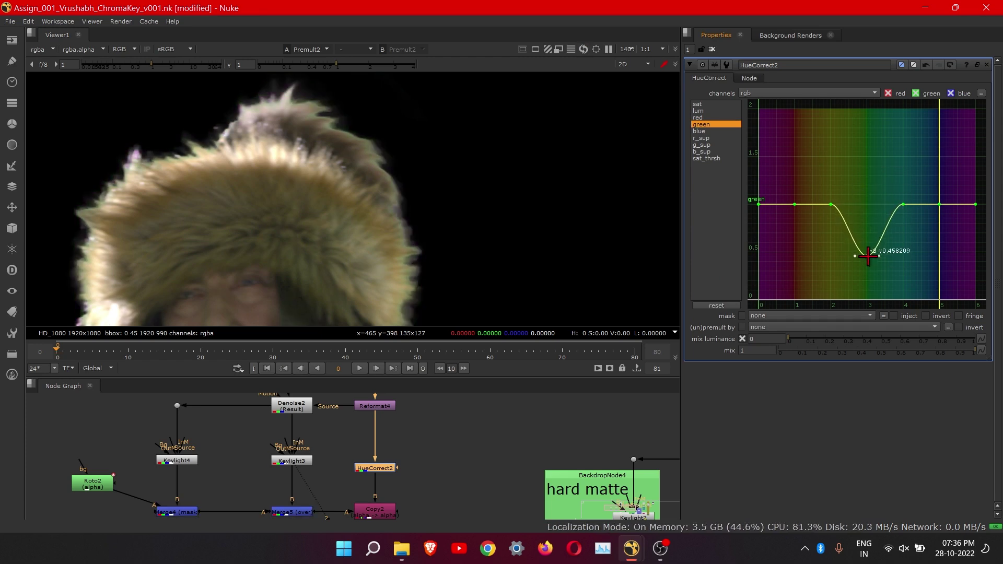
{"action": "scroll", "coordinate": [318, 282], "scroll_direction": "down", "scroll_amount": 2}
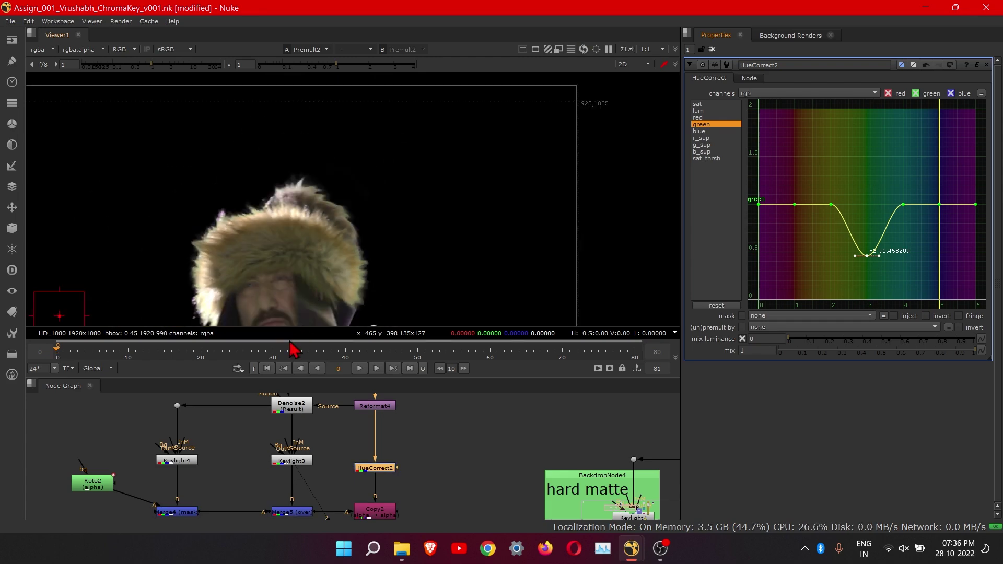
- Duplicate the snow background node Read2 and place the copy beside Read4 at the head of the new key tree
{"action": "scroll", "coordinate": [330, 233], "scroll_direction": "down", "scroll_amount": 2}
{"action": "middle_click_drag", "start_coordinate": [380, 441], "coordinate": [363, 443]}
{"action": "scroll", "coordinate": [363, 442], "scroll_direction": "down", "scroll_amount": 3}
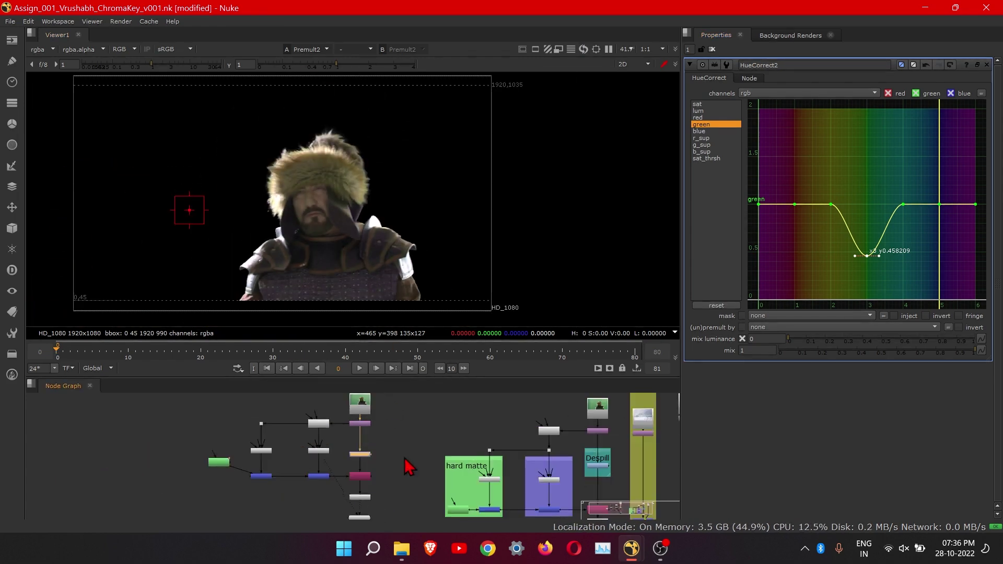
{"action": "middle_click_drag", "start_coordinate": [481, 451], "coordinate": [210, 474]}
{"action": "scroll", "coordinate": [209, 475], "scroll_direction": "down", "scroll_amount": 3}
{"action": "middle_click_drag", "start_coordinate": [277, 467], "coordinate": [405, 447]}
{"action": "scroll", "coordinate": [406, 446], "scroll_direction": "up", "scroll_amount": 5}
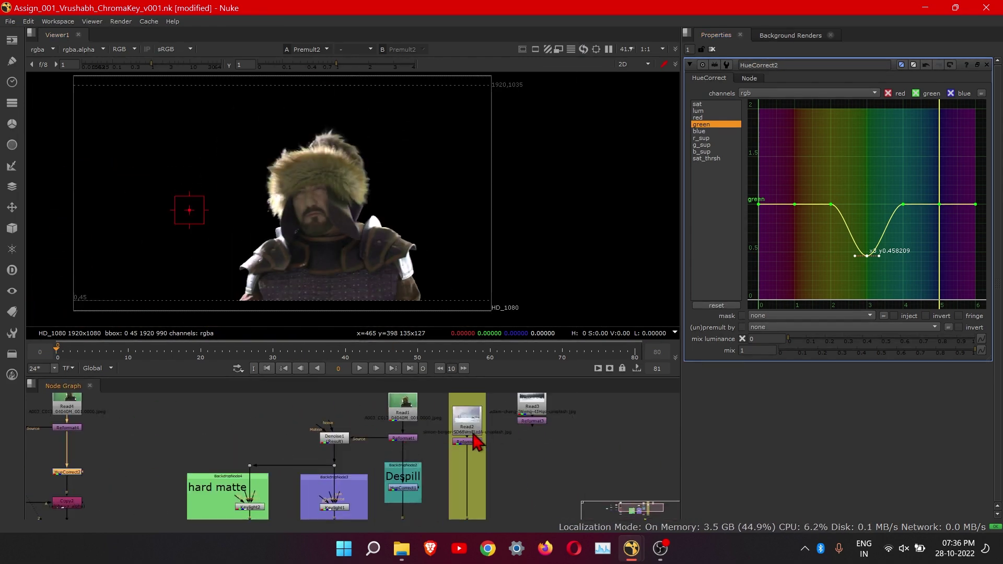
{"action": "left_click", "coordinate": [472, 433]}
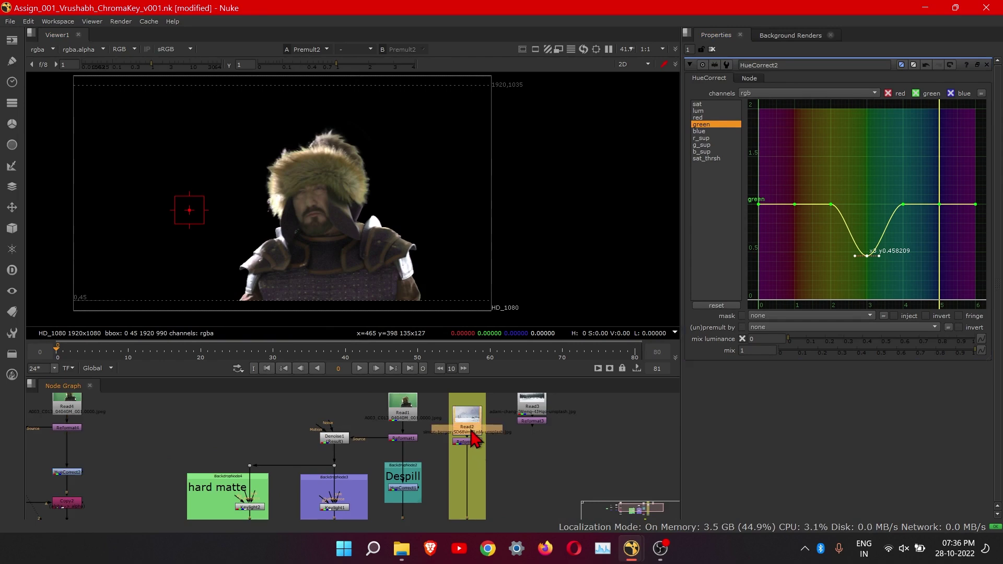
{"action": "key", "text": "ctrl+c"}
{"action": "key", "text": "ctrl+v"}
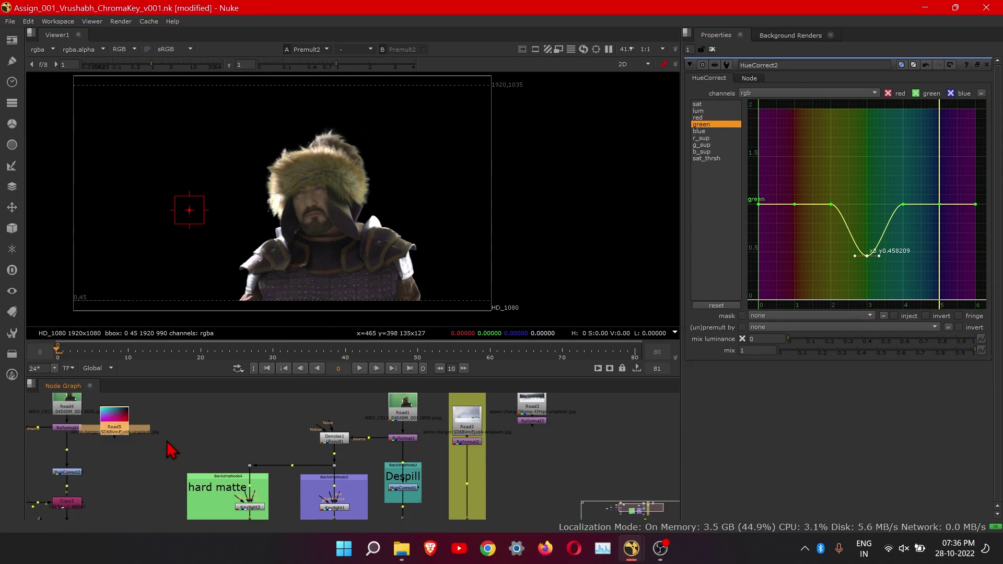
{"action": "left_click_drag", "start_coordinate": [121, 429], "coordinate": [155, 413]}
{"action": "middle_click_drag", "start_coordinate": [172, 423], "coordinate": [315, 444]}
{"action": "left_click", "coordinate": [285, 444]}
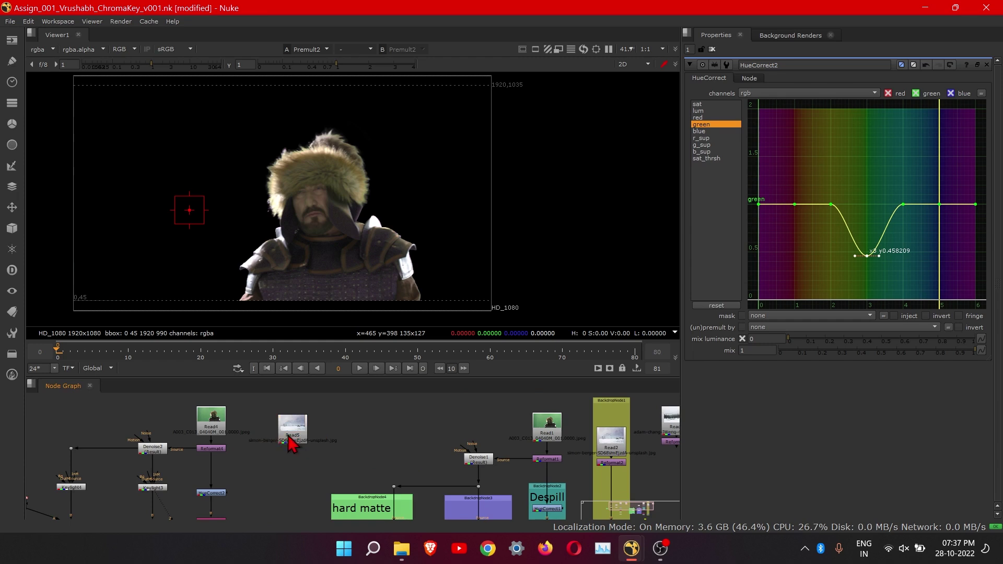
{"action": "left_click_drag", "start_coordinate": [283, 432], "coordinate": [285, 427]}
{"action": "middle_click_drag", "start_coordinate": [373, 448], "coordinate": [430, 427]}
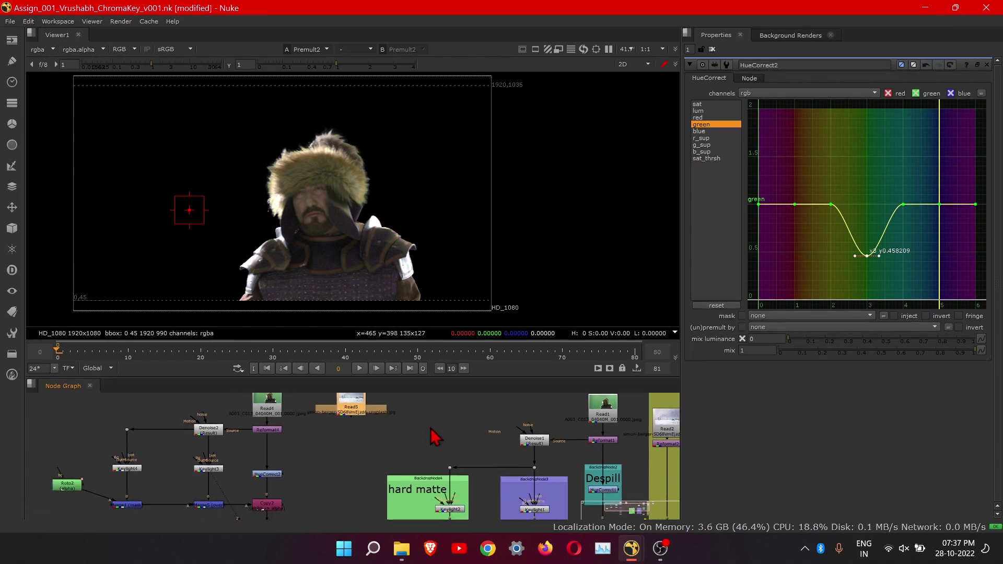
- Add a Reformat node directly below the duplicated snow Read node, keeping the root format 1920x1080
{"action": "scroll", "coordinate": [400, 444], "scroll_direction": "down", "scroll_amount": 2}
{"action": "key", "text": "Tab"}
{"action": "type", "text": "re"}
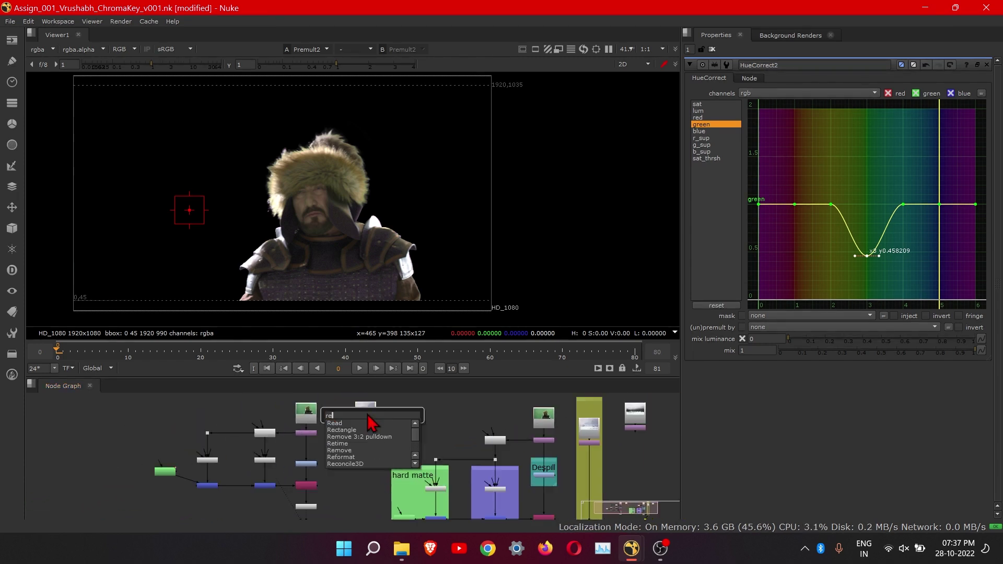
{"action": "left_click", "coordinate": [349, 458]}
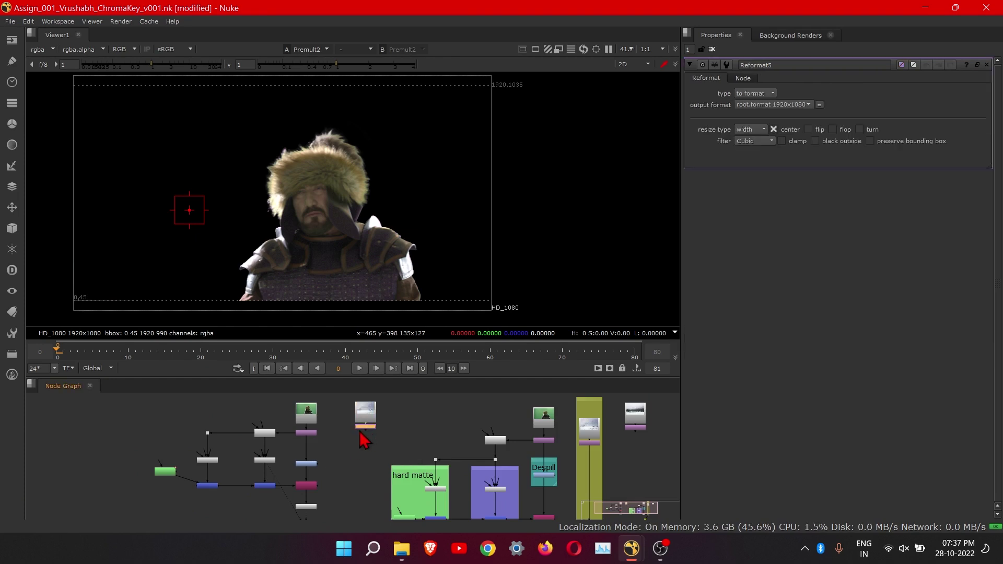
- Add a Merge node with its A input from Premult2 and its B input from the snow background's Reformat5
{"action": "middle_click_drag", "start_coordinate": [318, 500], "coordinate": [316, 466]}
{"action": "scroll", "coordinate": [343, 446], "scroll_direction": "up", "scroll_amount": 5}
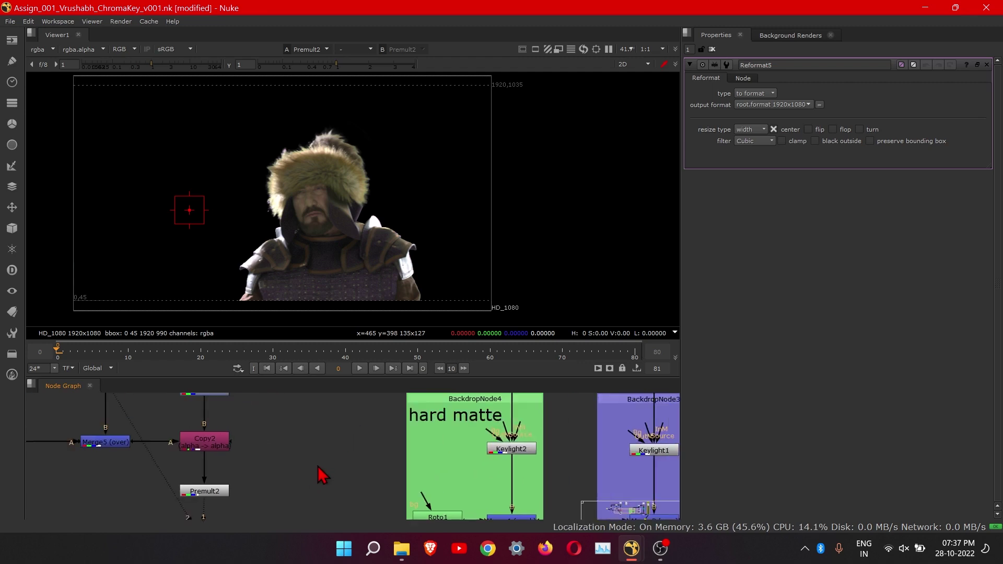
{"action": "scroll", "coordinate": [318, 467], "scroll_direction": "down", "scroll_amount": 4}
{"action": "key", "text": "m"}
{"action": "scroll", "coordinate": [321, 475], "scroll_direction": "down", "scroll_amount": 3}
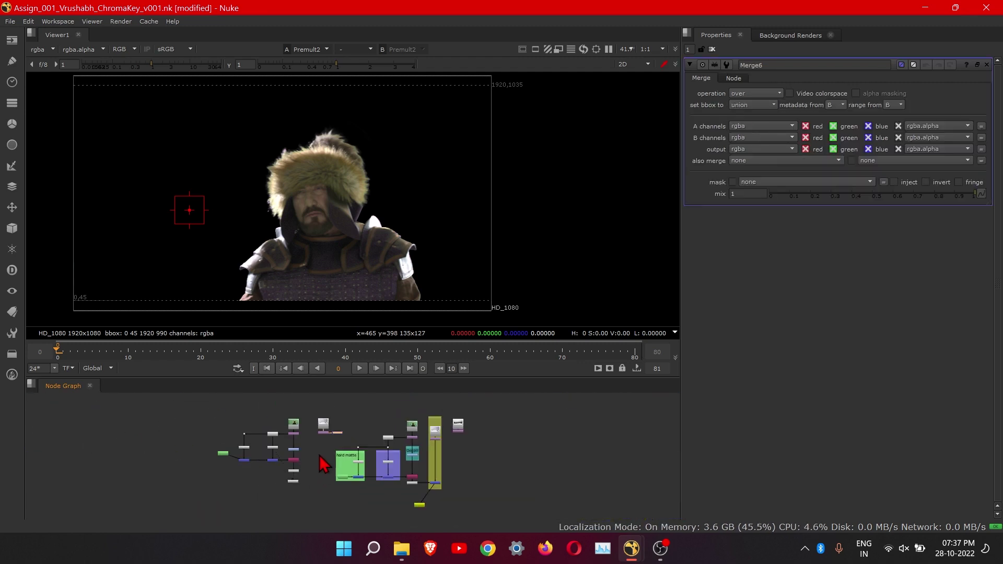
{"action": "scroll", "coordinate": [320, 463], "scroll_direction": "up", "scroll_amount": 3}
{"action": "scroll", "coordinate": [372, 439], "scroll_direction": "down", "scroll_amount": 1}
{"action": "left_click_drag", "start_coordinate": [385, 400], "coordinate": [116, 488]}
{"action": "scroll", "coordinate": [351, 472], "scroll_direction": "up", "scroll_amount": 4}
{"action": "scroll", "coordinate": [364, 464], "scroll_direction": "up", "scroll_amount": 3}
{"action": "scroll", "coordinate": [339, 475], "scroll_direction": "down", "scroll_amount": 5}
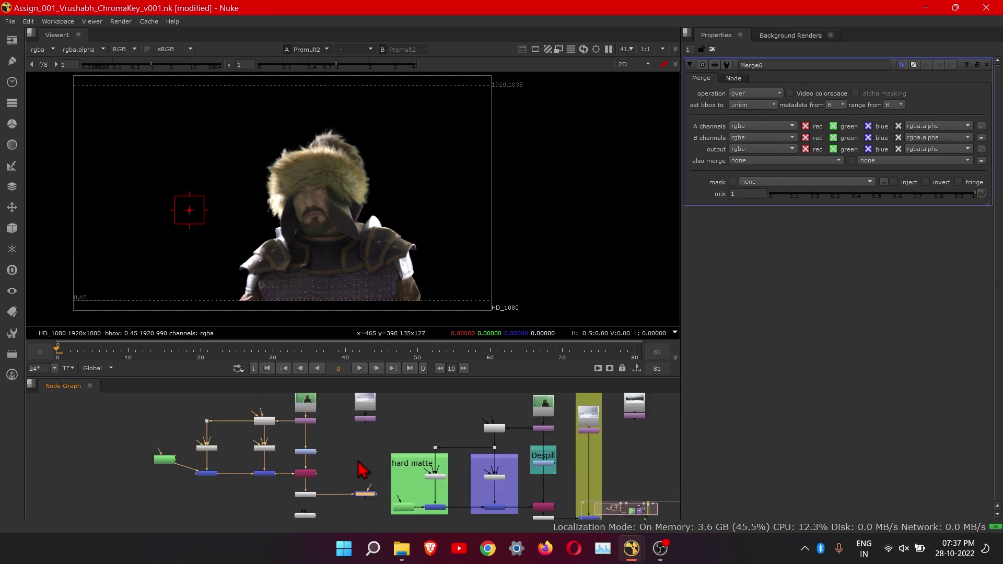
{"action": "left_click_drag", "start_coordinate": [372, 486], "coordinate": [365, 423]}
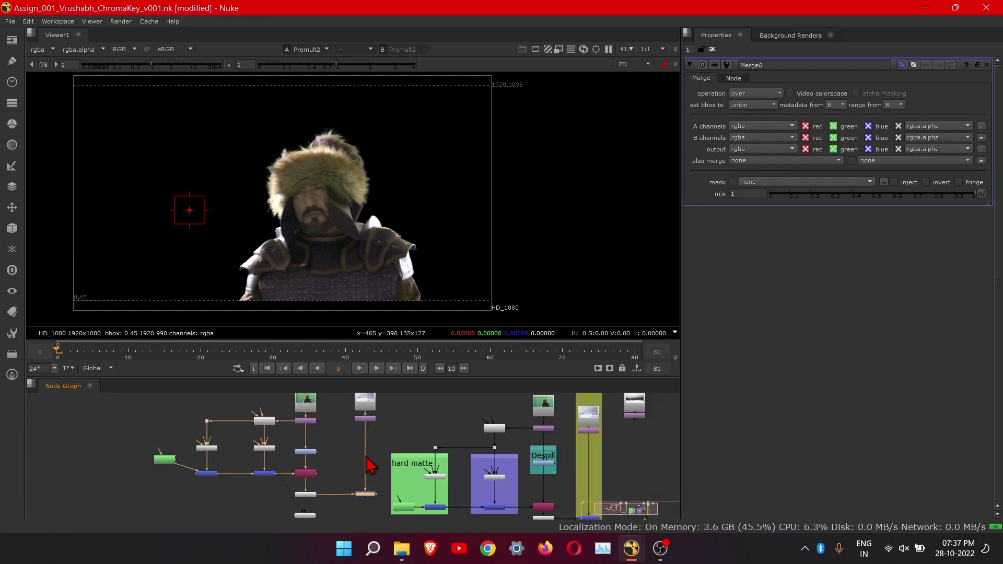
- View the Merge6 output and examine the keyed man against the snow background
{"action": "scroll", "coordinate": [331, 481], "scroll_direction": "down", "scroll_amount": 1}
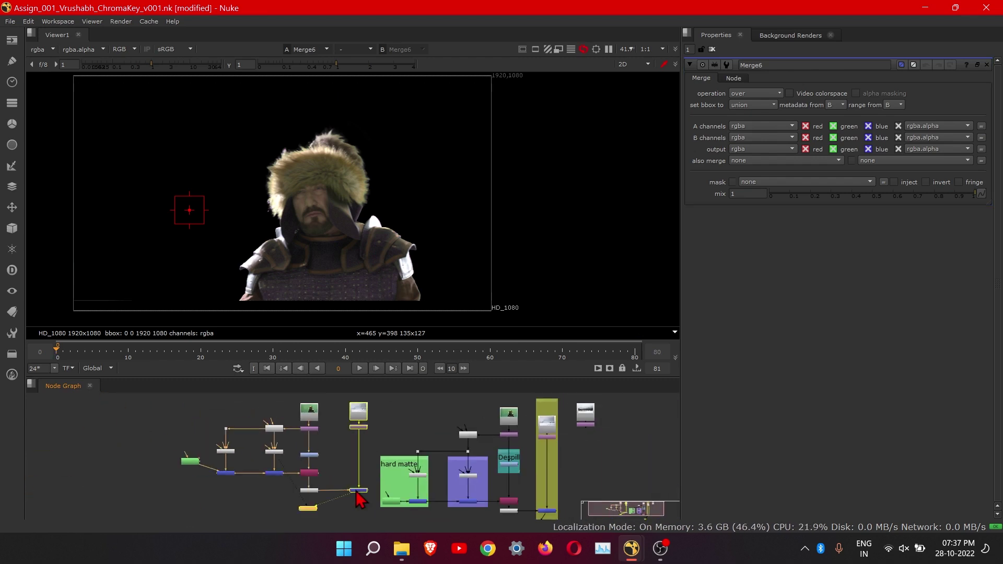
{"action": "key", "text": "1"}
{"action": "scroll", "coordinate": [437, 128], "scroll_direction": "up", "scroll_amount": 9}
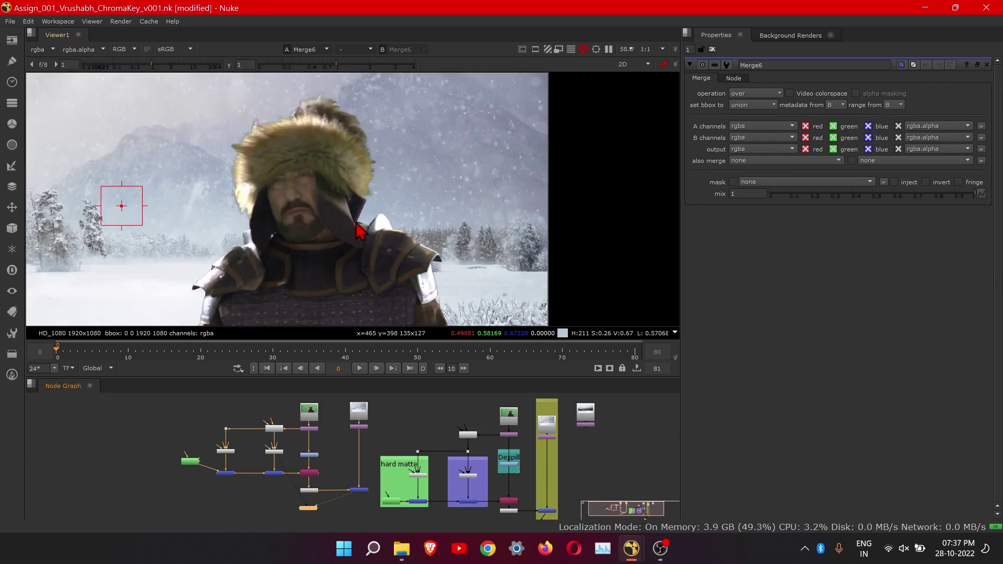
{"action": "scroll", "coordinate": [429, 216], "scroll_direction": "down", "scroll_amount": 7}
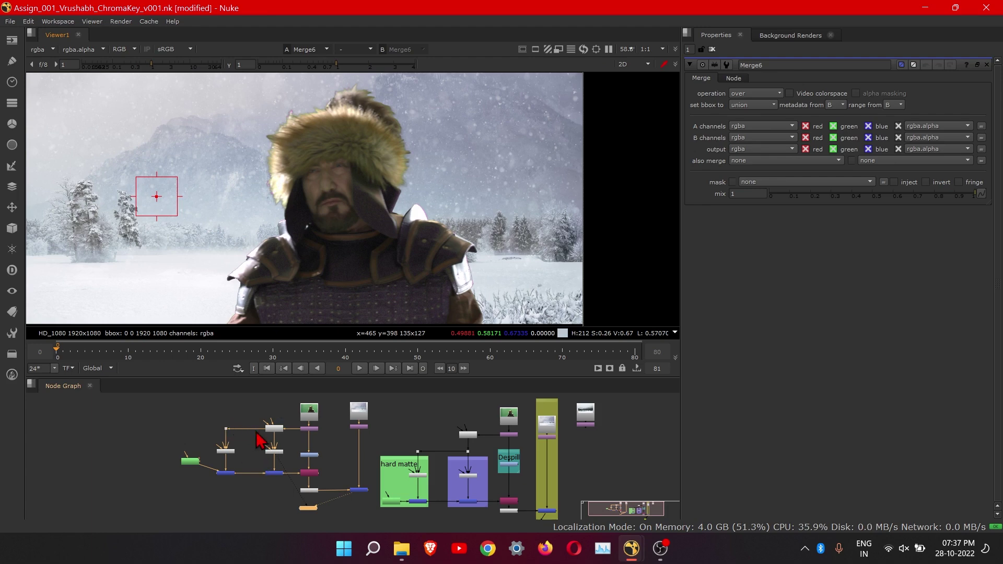
- Set Screen Gain to 0.94 on Keylight4 and inspect the fur hat's edge up close in the composite
{"action": "scroll", "coordinate": [272, 457], "scroll_direction": "up", "scroll_amount": 5}
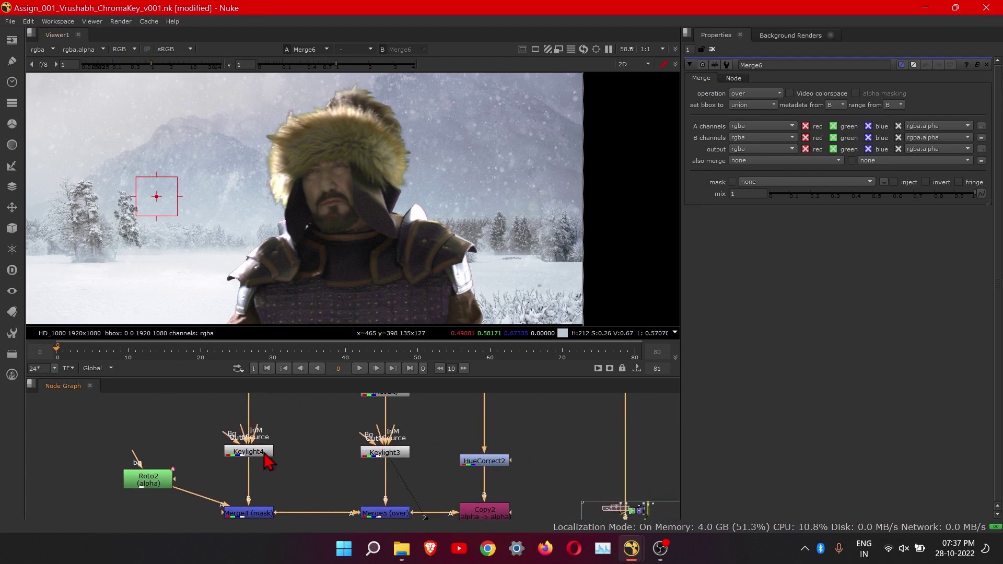
{"action": "double_click", "coordinate": [266, 454]}
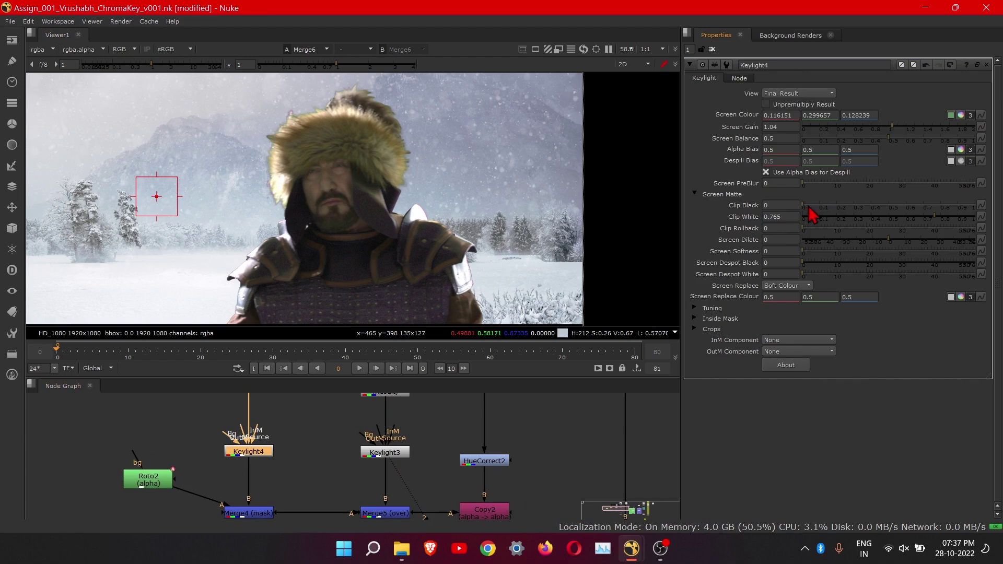
{"action": "mouse_move", "coordinate": [809, 207]}
{"action": "left_mouse_down"}
{"action": "mouse_move", "coordinate": [961, 208]}
{"action": "mouse_move", "coordinate": [814, 210]}
{"action": "mouse_move", "coordinate": [804, 192]}
{"action": "left_mouse_up"}
{"action": "mouse_move", "coordinate": [892, 126]}
{"action": "left_mouse_down"}
{"action": "mouse_move", "coordinate": [883, 127]}
{"action": "mouse_move", "coordinate": [888, 135]}
{"action": "left_mouse_up"}
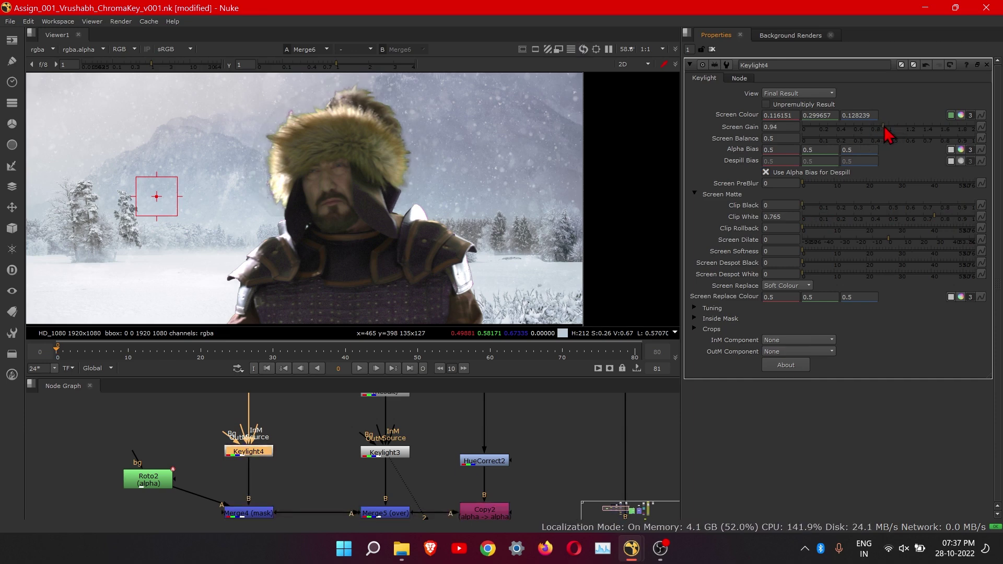
{"action": "scroll", "coordinate": [409, 157], "scroll_direction": "up", "scroll_amount": 4}
{"action": "middle_click_drag", "start_coordinate": [235, 150], "coordinate": [445, 206]}
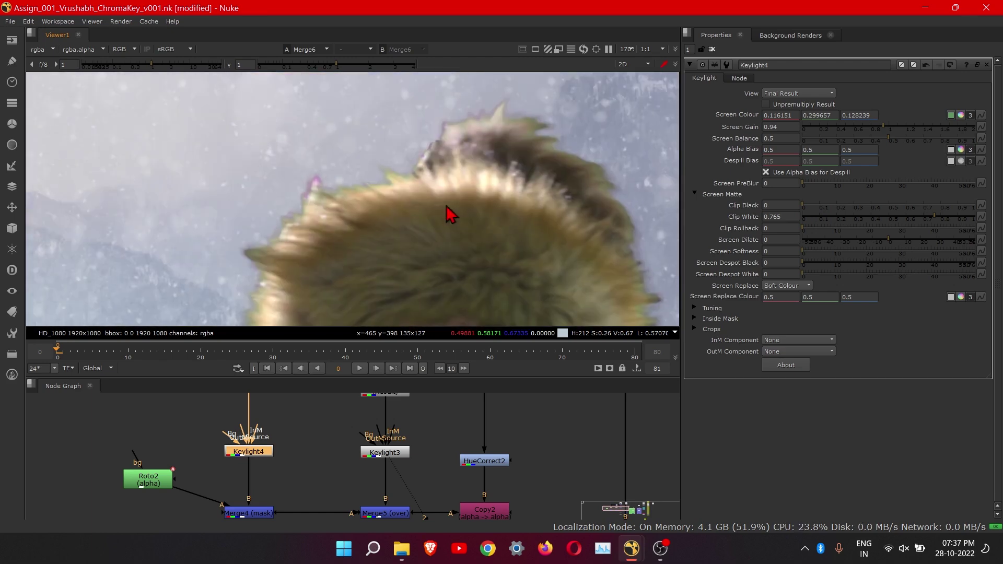
{"action": "middle_click_drag", "start_coordinate": [302, 274], "coordinate": [278, 178]}
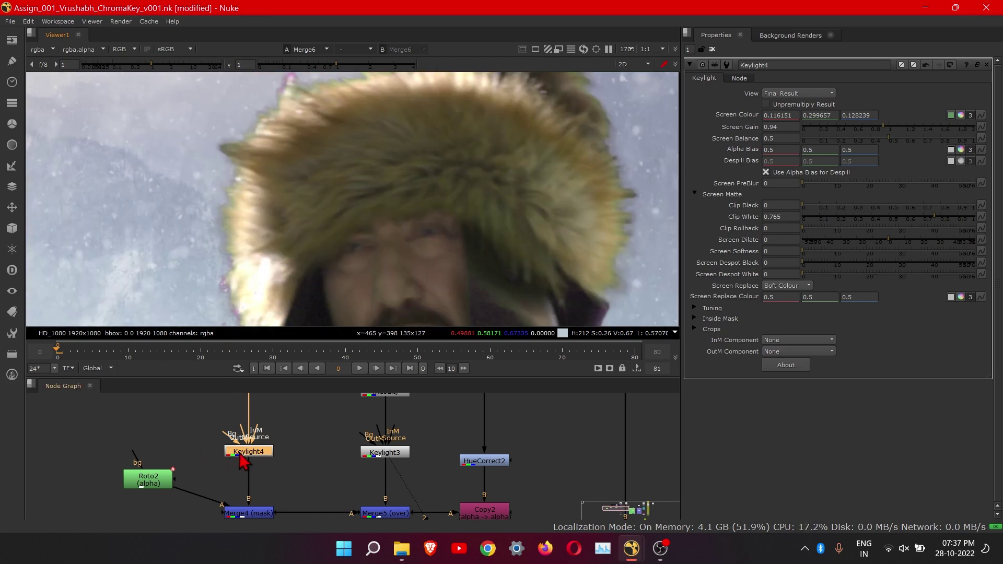
- View Keylight4's alpha channel, then set its Clip Black to 0.045 and Screen Gain to 0.96
{"action": "key", "text": "1"}
{"action": "scroll", "coordinate": [439, 167], "scroll_direction": "down", "scroll_amount": 3}
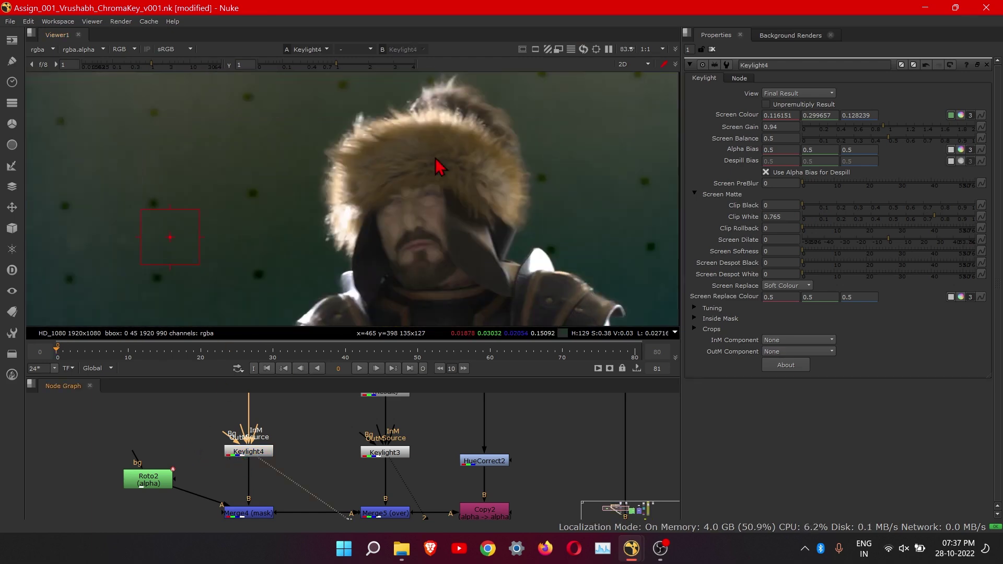
{"action": "key", "text": "a"}
{"action": "scroll", "coordinate": [359, 208], "scroll_direction": "down", "scroll_amount": 1}
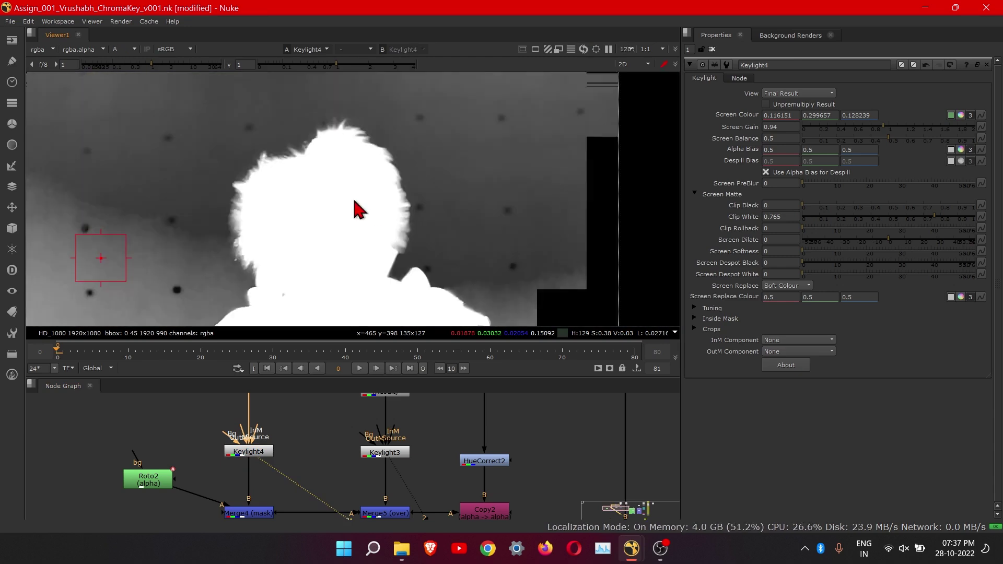
{"action": "left_click_drag", "start_coordinate": [805, 208], "coordinate": [811, 211]}
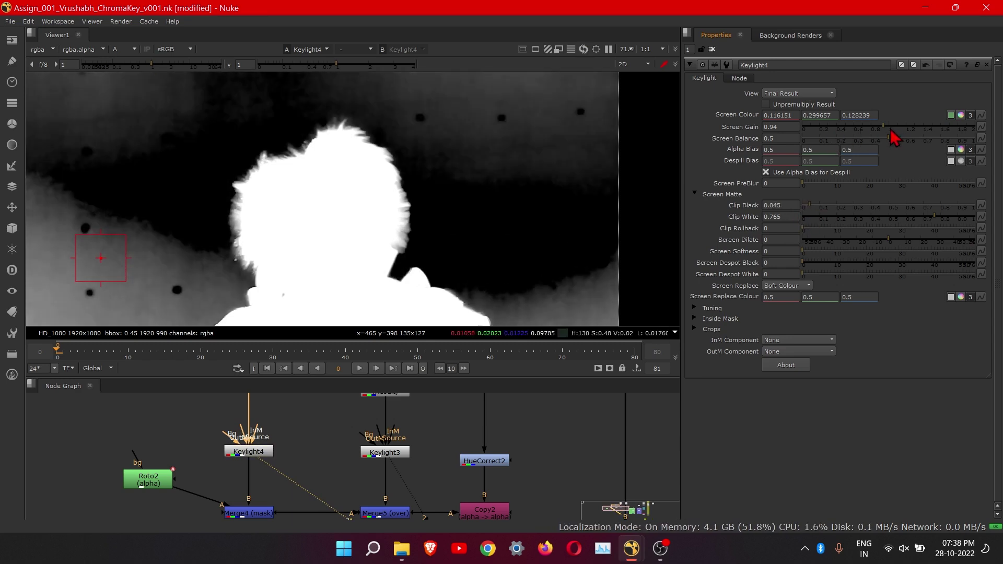
{"action": "left_click_drag", "start_coordinate": [883, 131], "coordinate": [890, 137]}
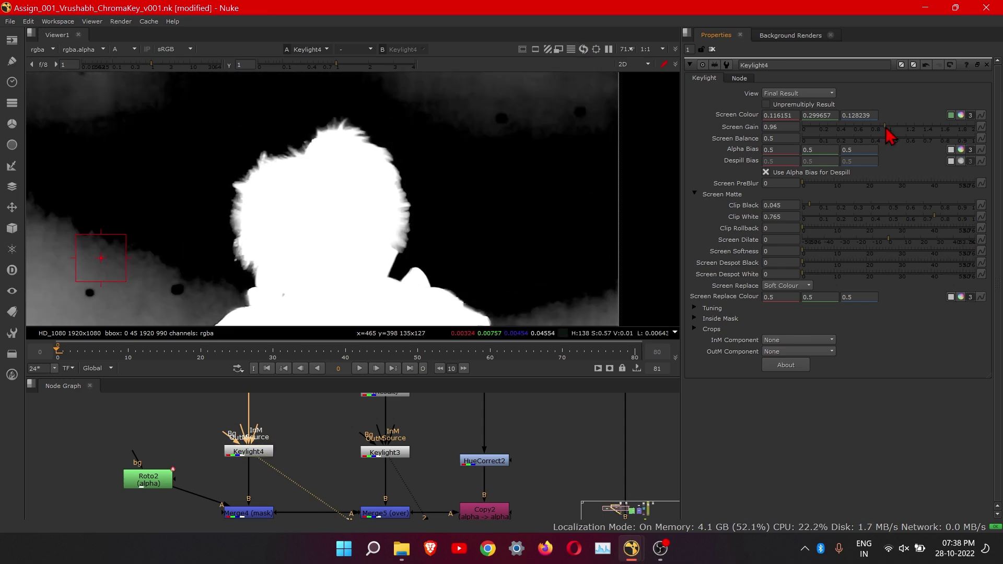
- View the Merge6 composite in colour and examine the fur edges over the snow background
{"action": "scroll", "coordinate": [208, 224], "scroll_direction": "down", "scroll_amount": 4}
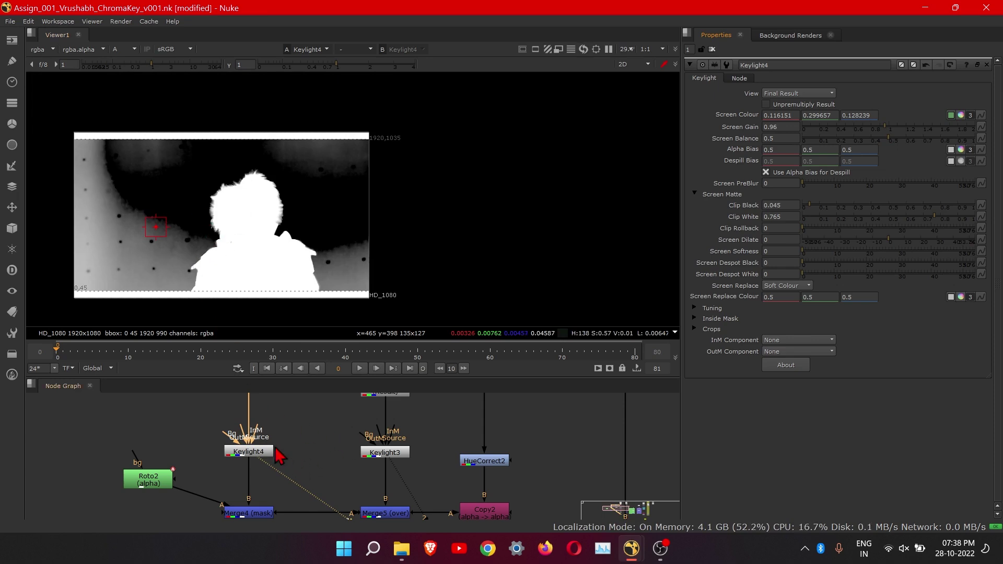
{"action": "middle_click_drag", "start_coordinate": [377, 514], "coordinate": [325, 423]}
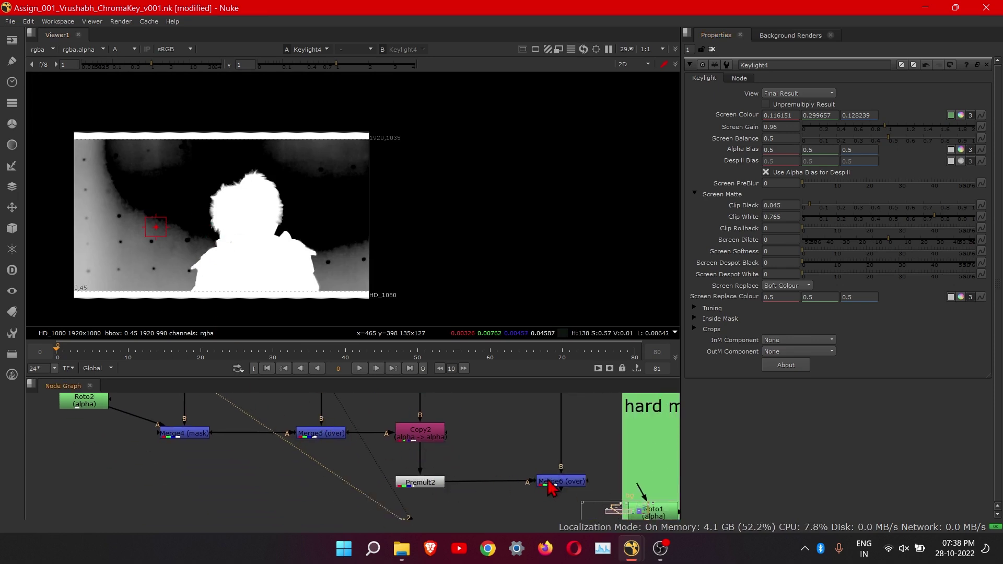
{"action": "scroll", "coordinate": [496, 461], "scroll_direction": "down", "scroll_amount": 3}
{"action": "key", "text": "1"}
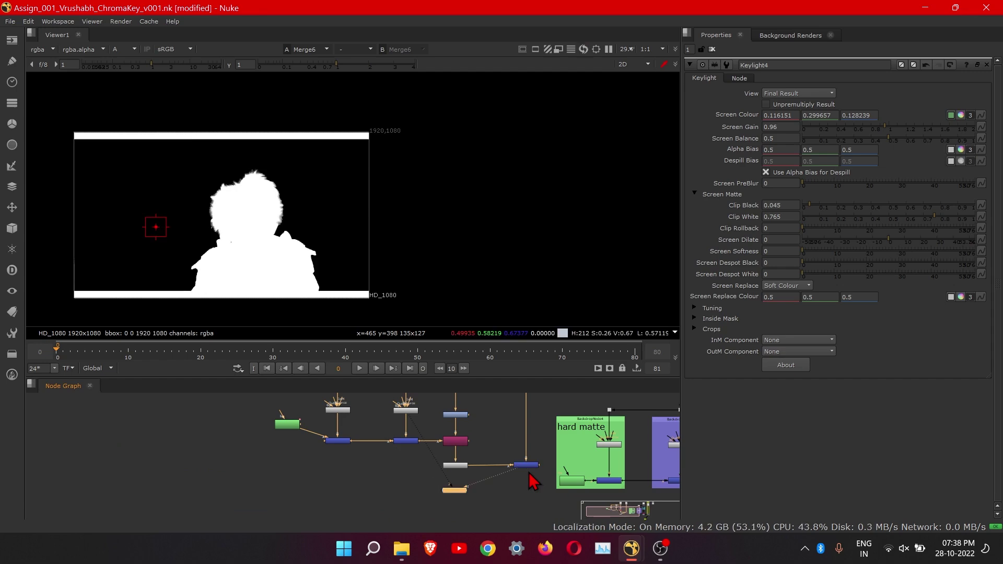
{"action": "scroll", "coordinate": [212, 251], "scroll_direction": "up", "scroll_amount": 5}
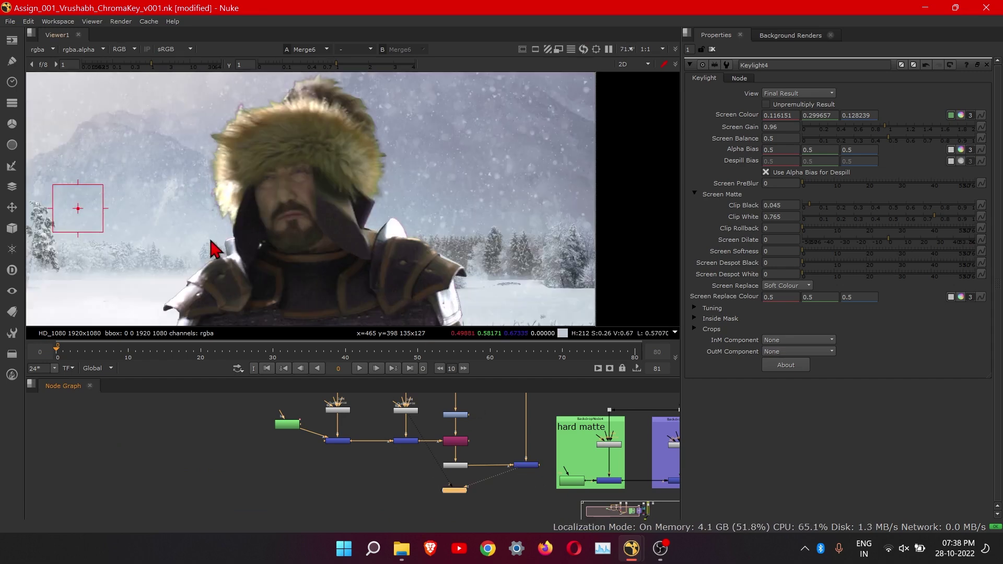
{"action": "scroll", "coordinate": [359, 432], "scroll_direction": "up", "scroll_amount": 3}
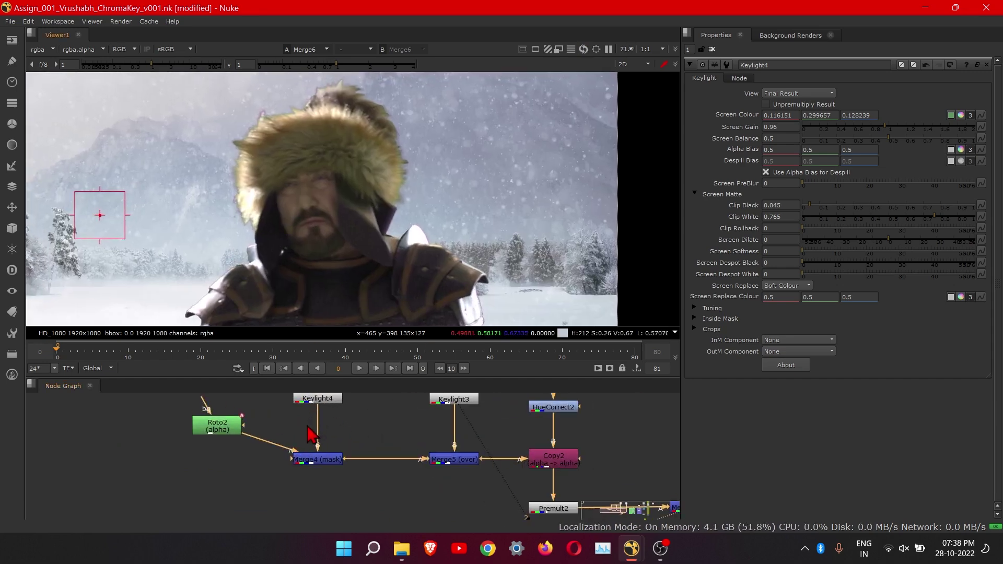
{"action": "scroll", "coordinate": [312, 431], "scroll_direction": "down", "scroll_amount": 3}
{"action": "scroll", "coordinate": [342, 269], "scroll_direction": "down", "scroll_amount": 5}
{"action": "scroll", "coordinate": [338, 235], "scroll_direction": "up", "scroll_amount": 2}
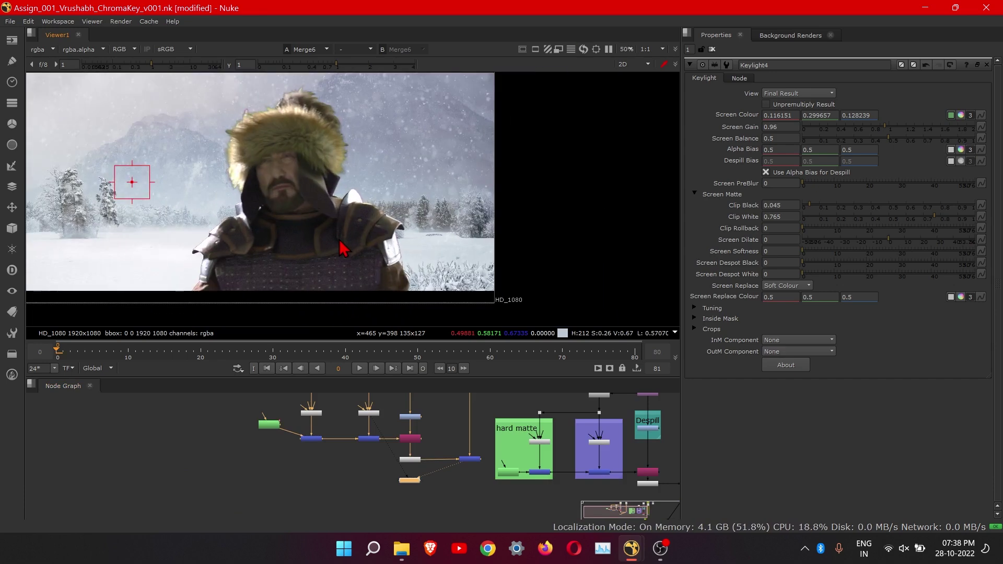
- Open Roto2's properties and move the node farther from Merge4 to make room on their connection
{"action": "scroll", "coordinate": [275, 454], "scroll_direction": "up", "scroll_amount": 4}
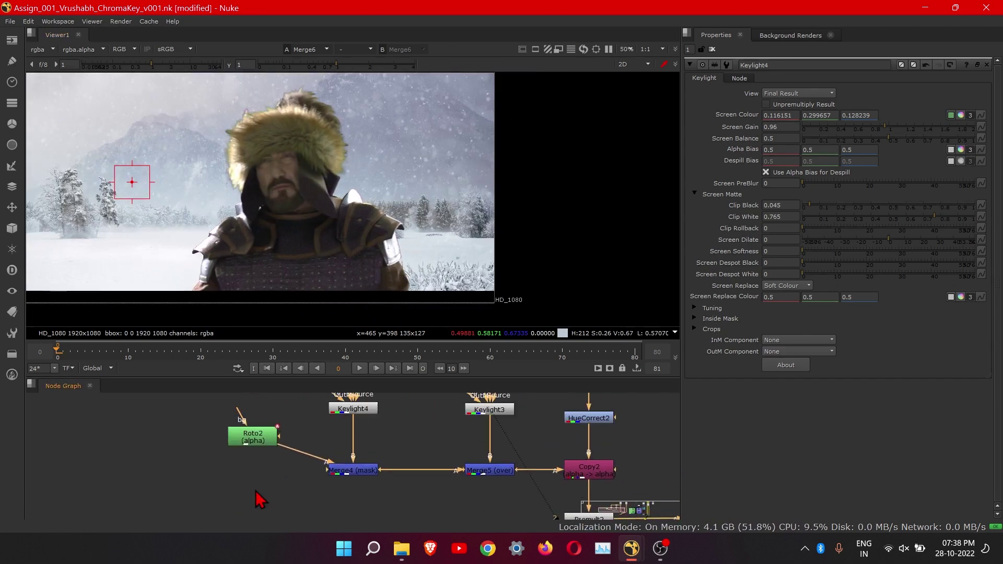
{"action": "double_click", "coordinate": [242, 448]}
{"action": "scroll", "coordinate": [258, 470], "scroll_direction": "down", "scroll_amount": 1}
{"action": "left_click_drag", "start_coordinate": [275, 448], "coordinate": [239, 432]}
{"action": "left_click", "coordinate": [260, 470]}
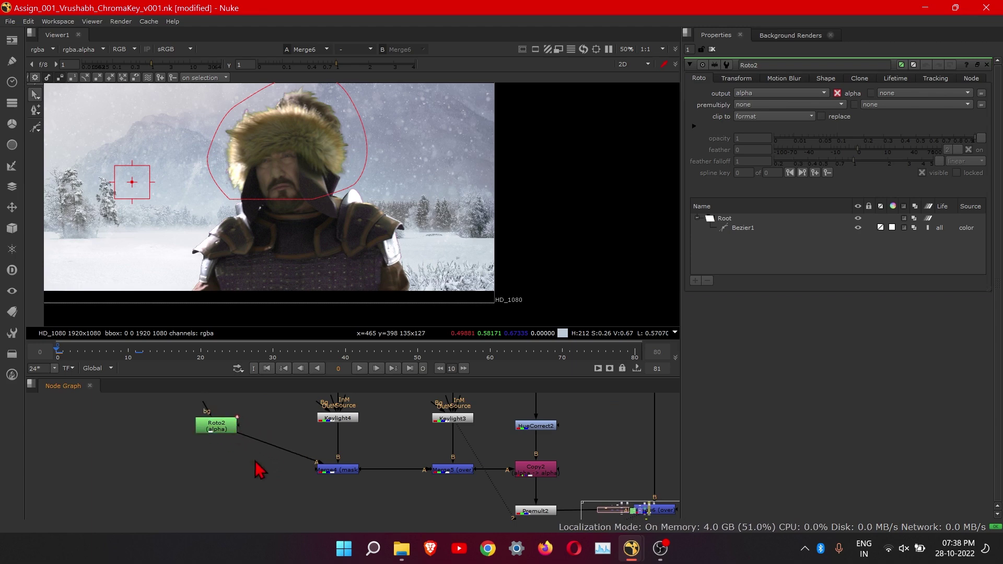
- Add an EdgeBlur node on the connection between Roto2 and Merge4
{"action": "key", "text": "Tab"}
{"action": "type", "text": "bl"}
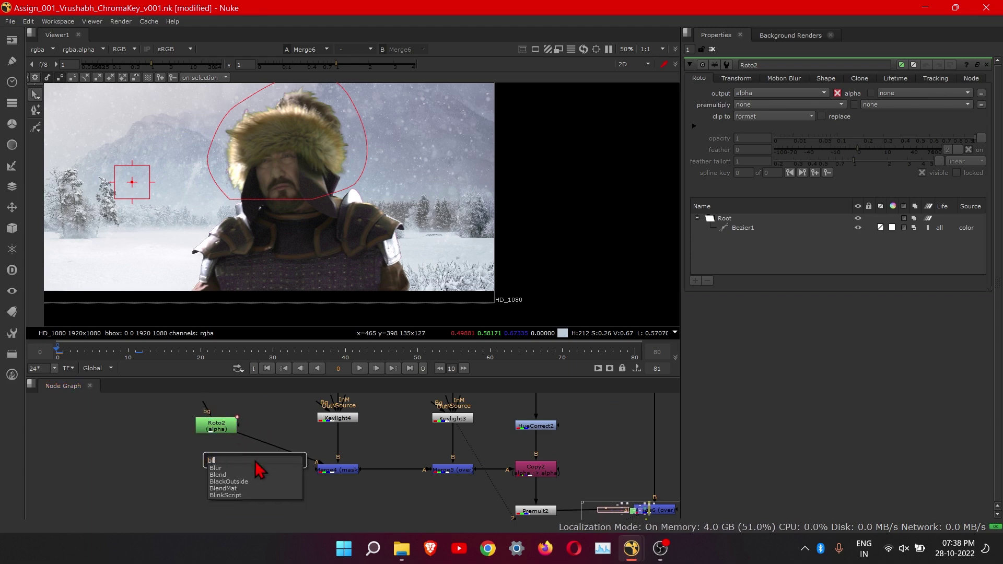
{"action": "key", "text": "BackSpace"}
{"action": "key", "text": "BackSpace"}
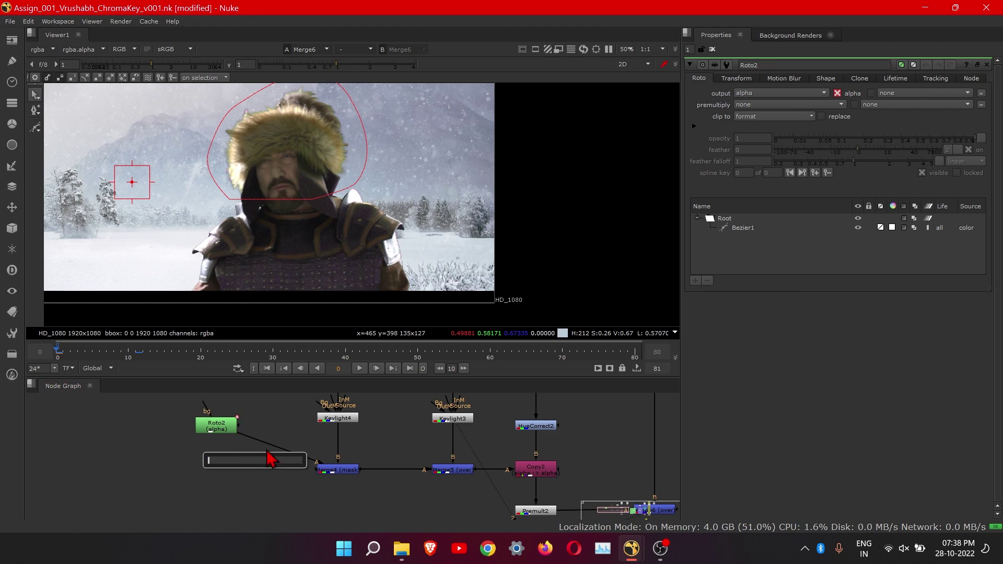
{"action": "type", "text": "e"}
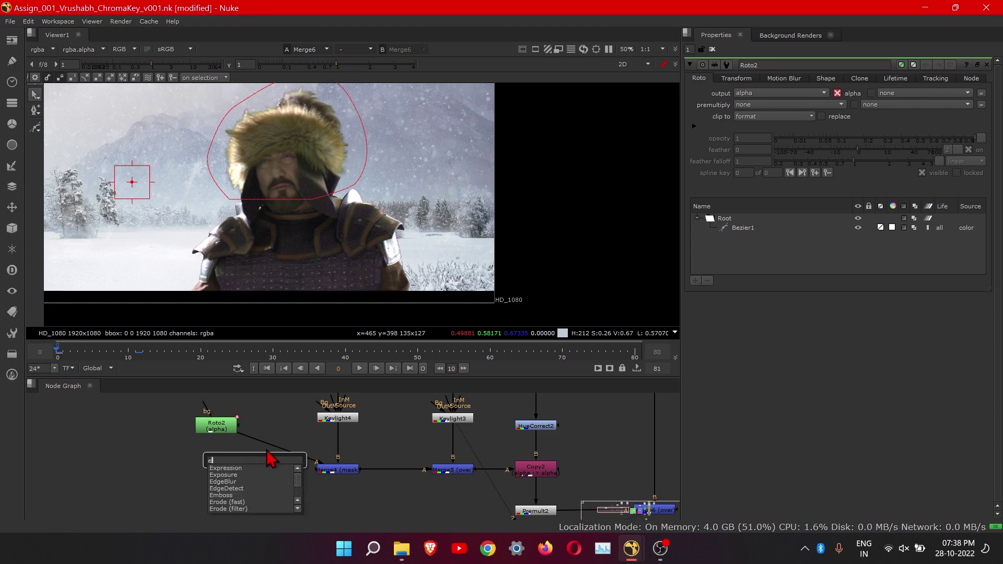
{"action": "left_click", "coordinate": [226, 482]}
{"action": "left_click_drag", "start_coordinate": [258, 470], "coordinate": [277, 452]}
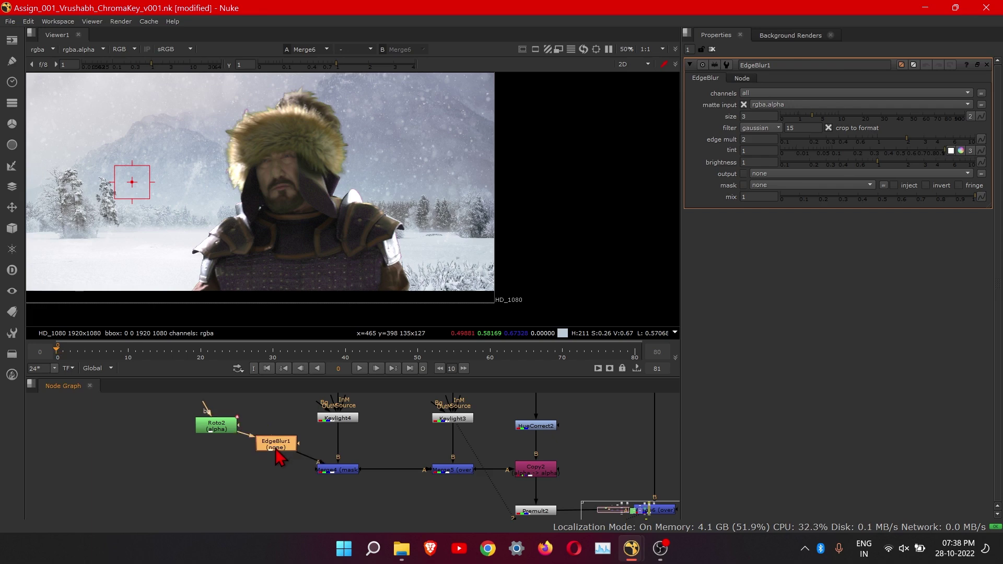
- Try an EdgeBlur1 size of -2 and examine the fur hat's edge in the Merge6 composite
{"action": "scroll", "coordinate": [277, 452], "scroll_direction": "up", "scroll_amount": 4}
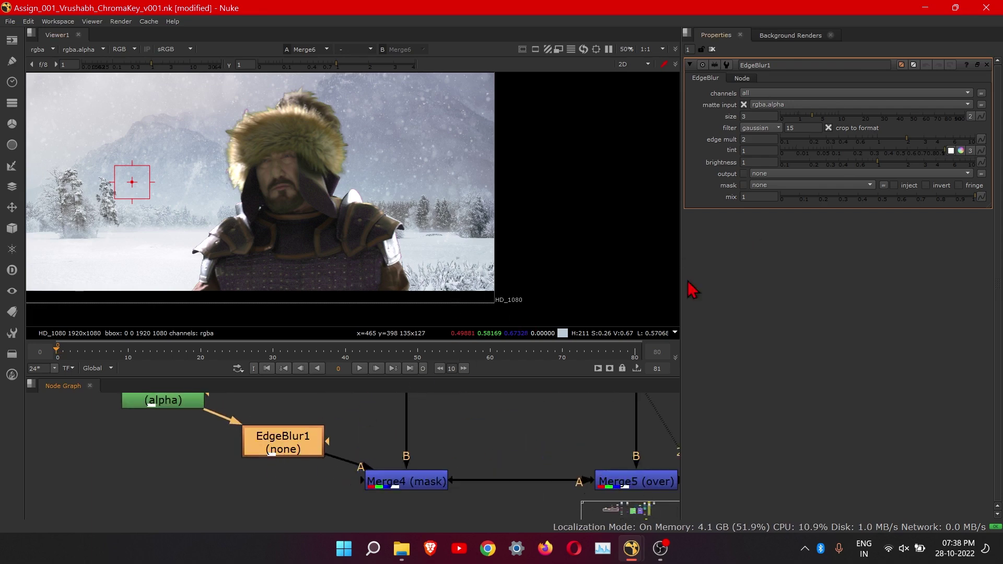
{"action": "left_click_drag", "start_coordinate": [811, 117], "coordinate": [728, 113]}
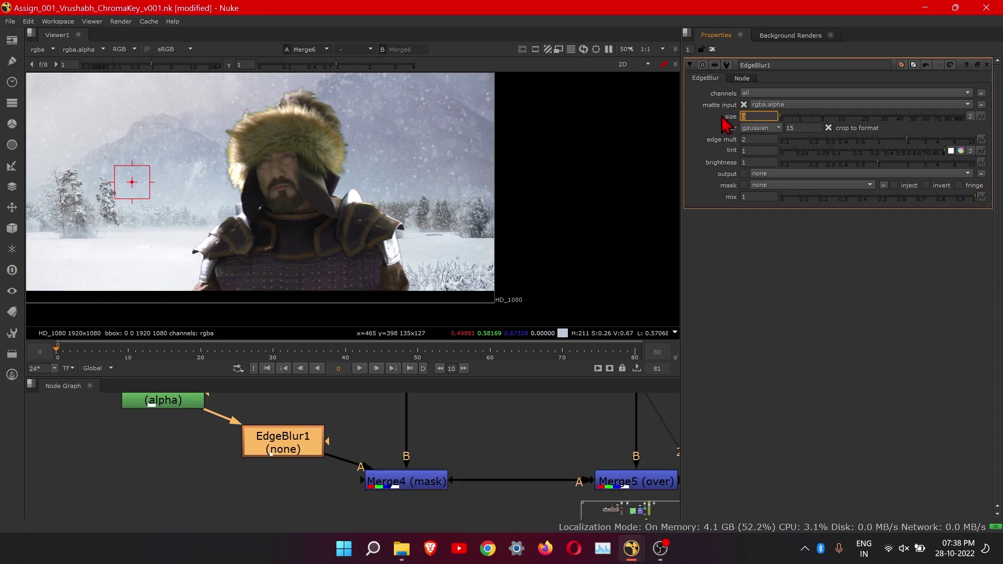
{"action": "key", "text": "Return"}
{"action": "scroll", "coordinate": [382, 113], "scroll_direction": "up", "scroll_amount": 8}
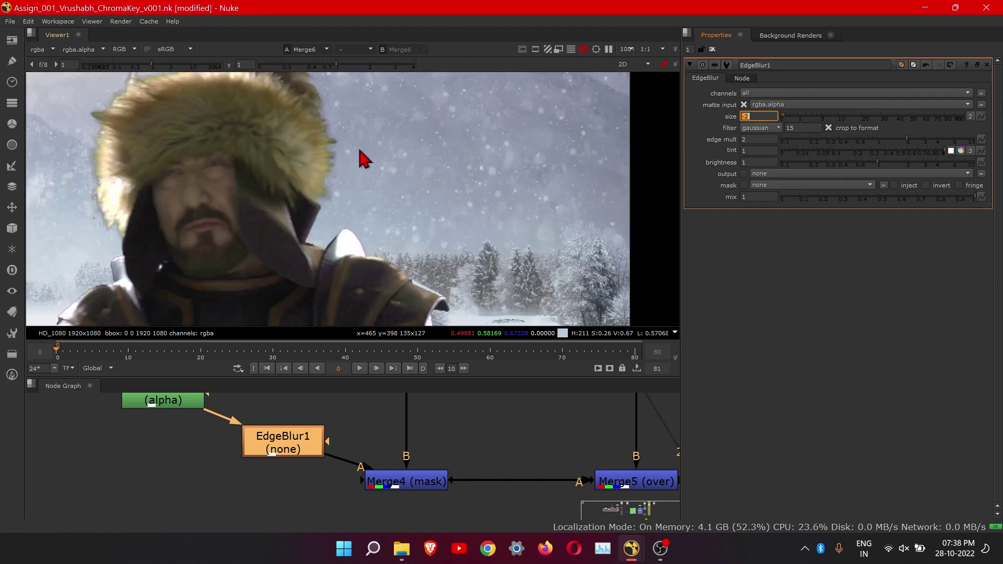
{"action": "scroll", "coordinate": [282, 121], "scroll_direction": "down", "scroll_amount": 4}
{"action": "middle_click_drag", "start_coordinate": [282, 121], "coordinate": [374, 215]}
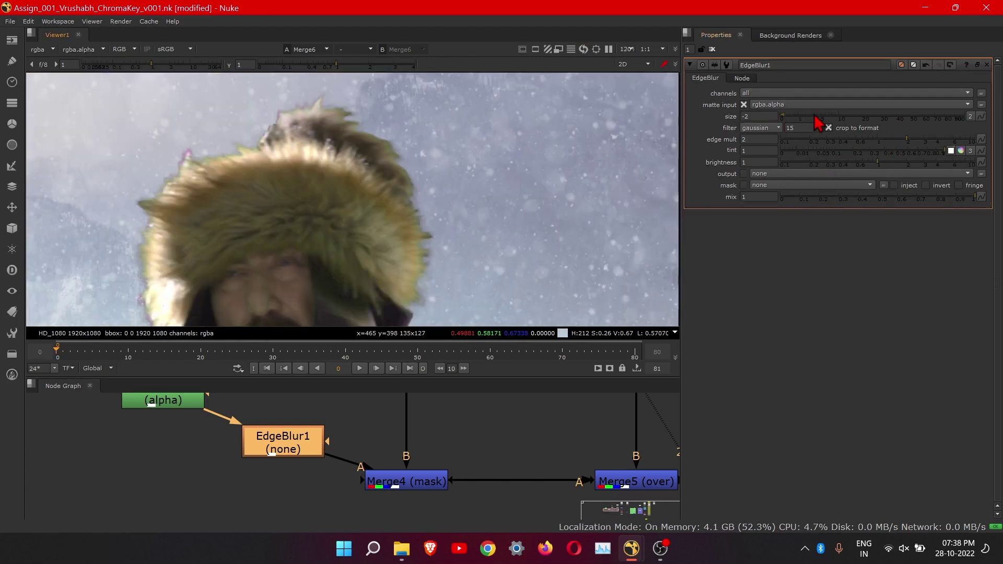
- Set EdgeBlur1's size to 26.5 and view Merge4's alpha channel
{"action": "left_click_drag", "start_coordinate": [817, 123], "coordinate": [873, 135]}
{"action": "left_click", "coordinate": [389, 484]}
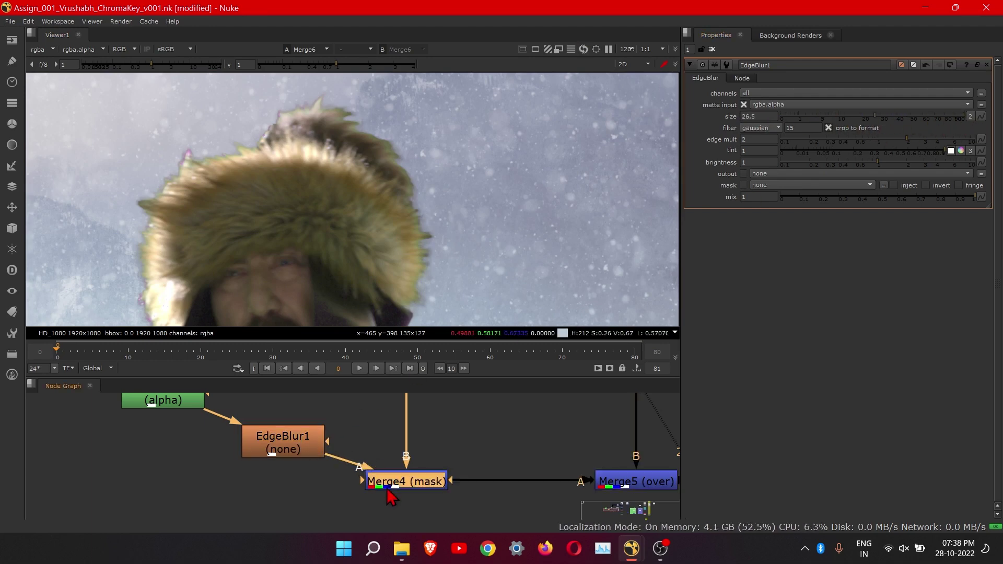
{"action": "key", "text": "1"}
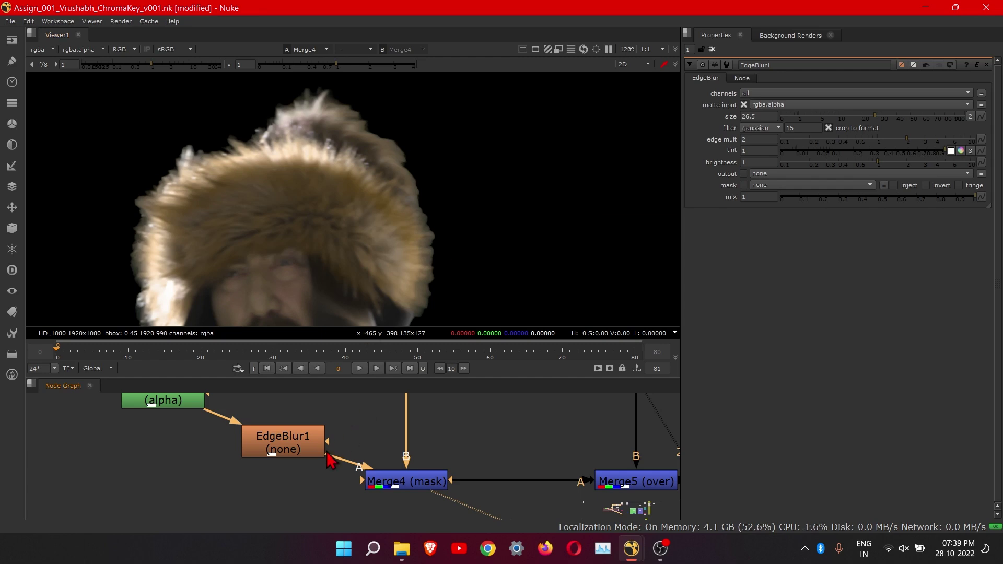
{"action": "key", "text": "a"}
{"action": "scroll", "coordinate": [322, 277], "scroll_direction": "down", "scroll_amount": 4}
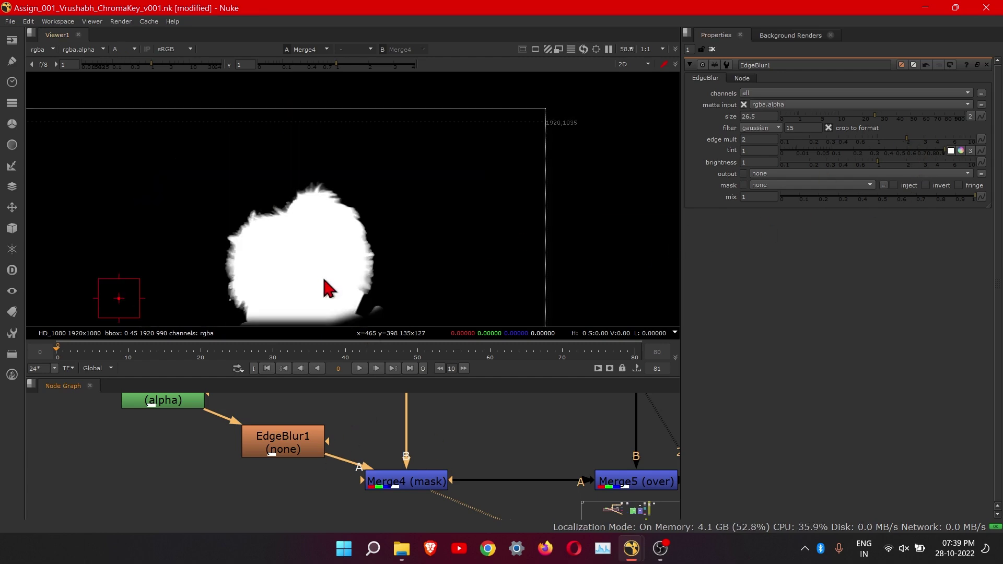
{"action": "middle_click_drag", "start_coordinate": [322, 276], "coordinate": [423, 177]}
- Raise EdgeBlur1's size to 40.5 while checking the lower edge of the masked hat matte
{"action": "scroll", "coordinate": [306, 448], "scroll_direction": "down", "scroll_amount": 5}
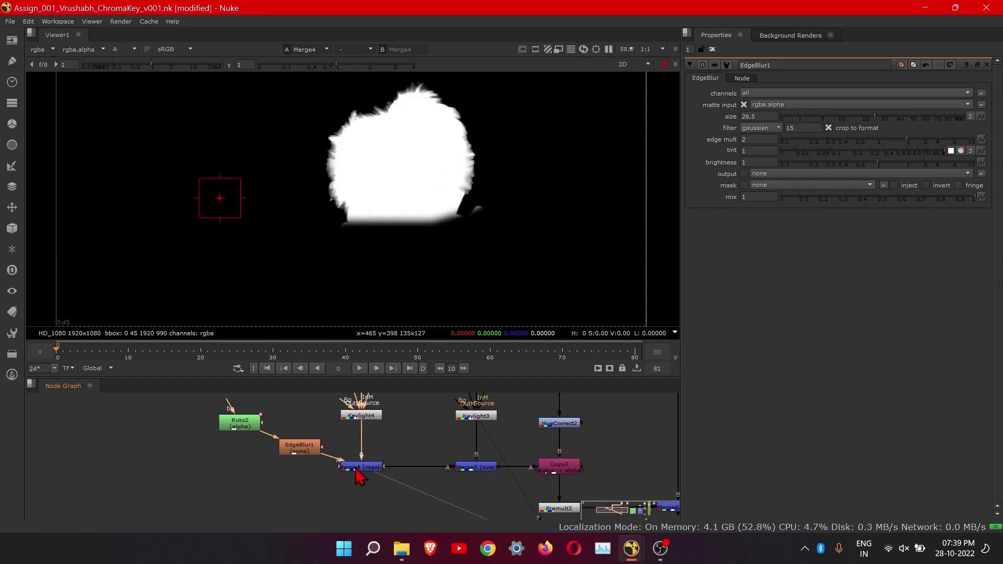
{"action": "scroll", "coordinate": [356, 479], "scroll_direction": "up", "scroll_amount": 2}
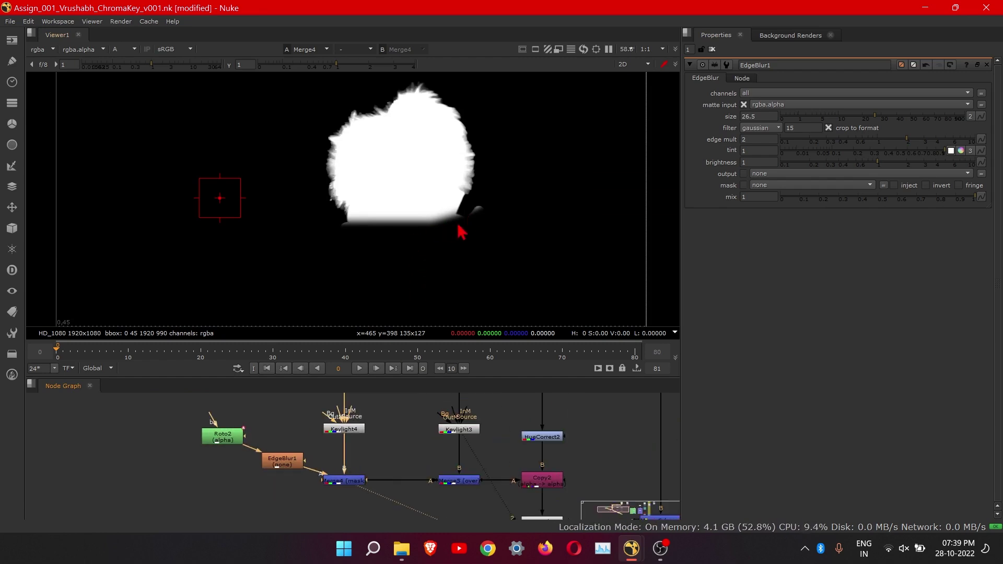
{"action": "scroll", "coordinate": [460, 225], "scroll_direction": "up", "scroll_amount": 5}
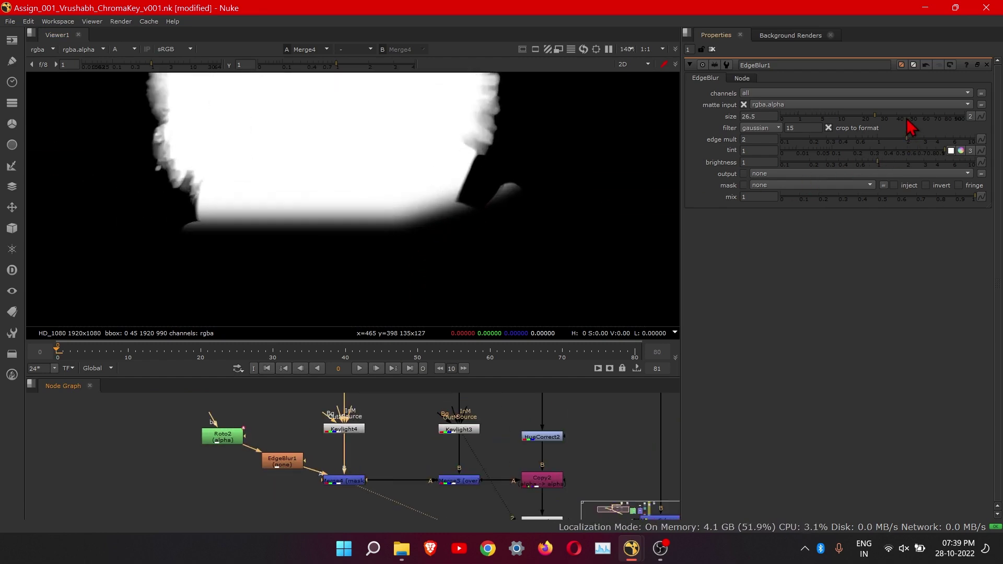
{"action": "left_click_drag", "start_coordinate": [869, 119], "coordinate": [898, 127]}
{"action": "scroll", "coordinate": [392, 251], "scroll_direction": "down", "scroll_amount": 5}
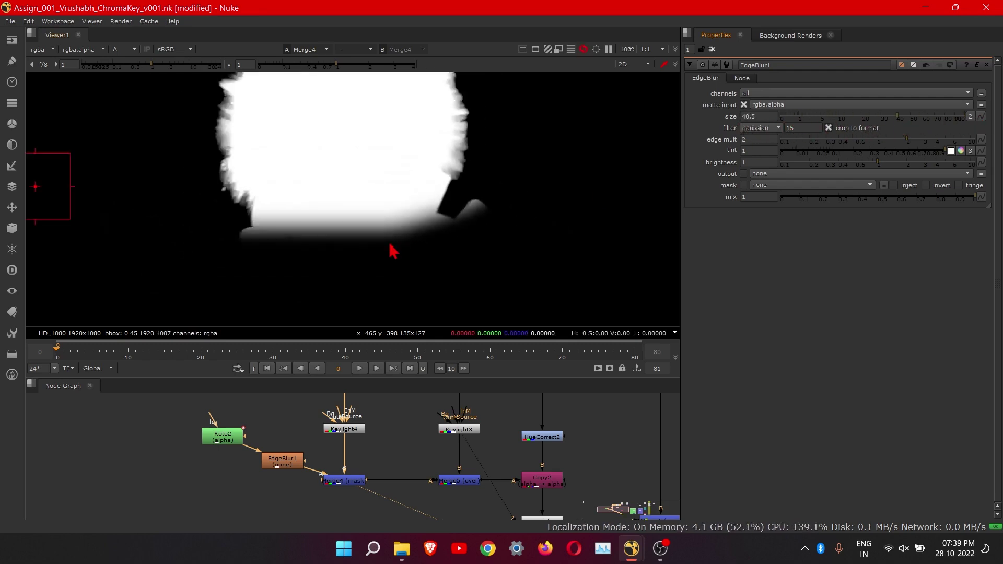
- View the alpha of Roto2 and of Keylight4, examining the fur edge of the key up close
{"action": "left_click", "coordinate": [222, 437]}
{"action": "key", "text": "1"}
{"action": "left_click", "coordinate": [267, 446]}
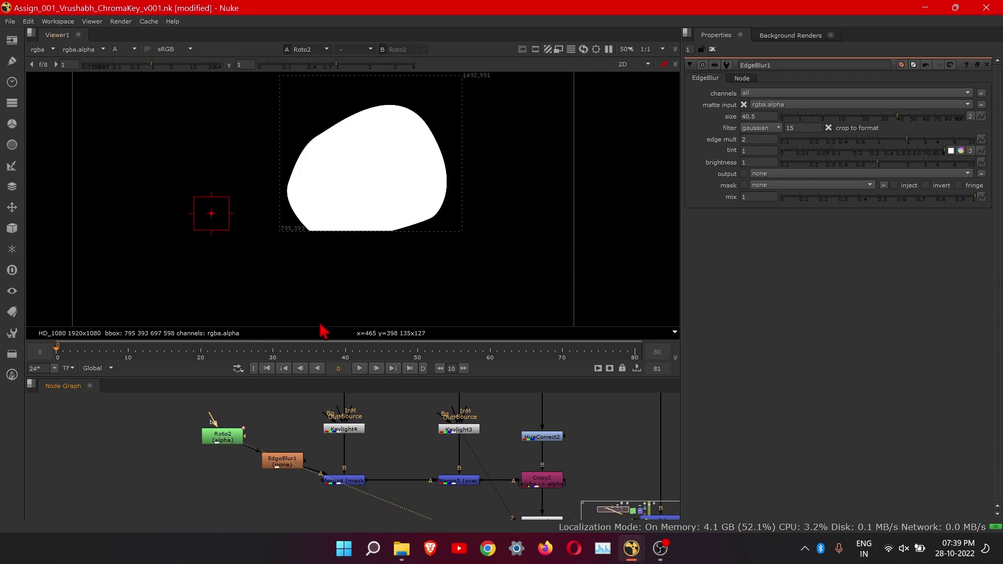
{"action": "left_click", "coordinate": [344, 430]}
{"action": "key", "text": "1"}
{"action": "scroll", "coordinate": [375, 198], "scroll_direction": "up", "scroll_amount": 5}
{"action": "scroll", "coordinate": [372, 186], "scroll_direction": "down", "scroll_amount": 3}
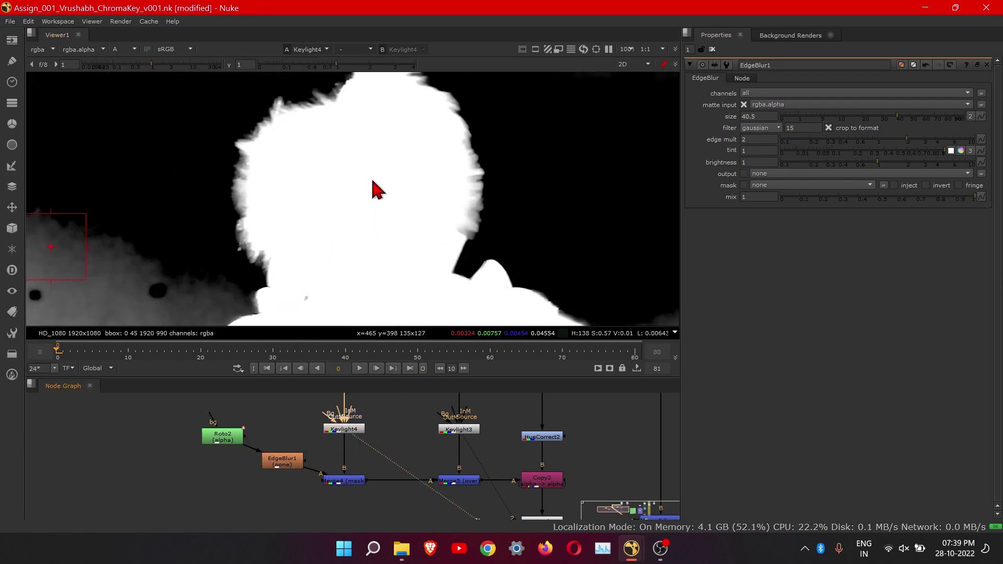
- Compare the alpha of Merge5 with that of Keylight4 by viewing each node in turn
{"action": "left_click", "coordinate": [452, 480]}
{"action": "key", "text": "1"}
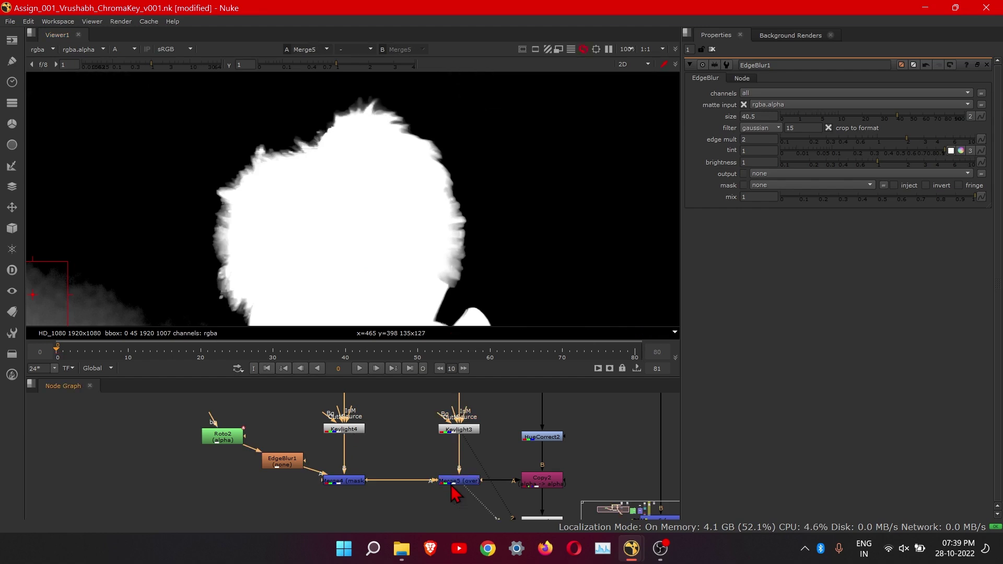
{"action": "left_click", "coordinate": [358, 430]}
{"action": "key", "text": "1"}
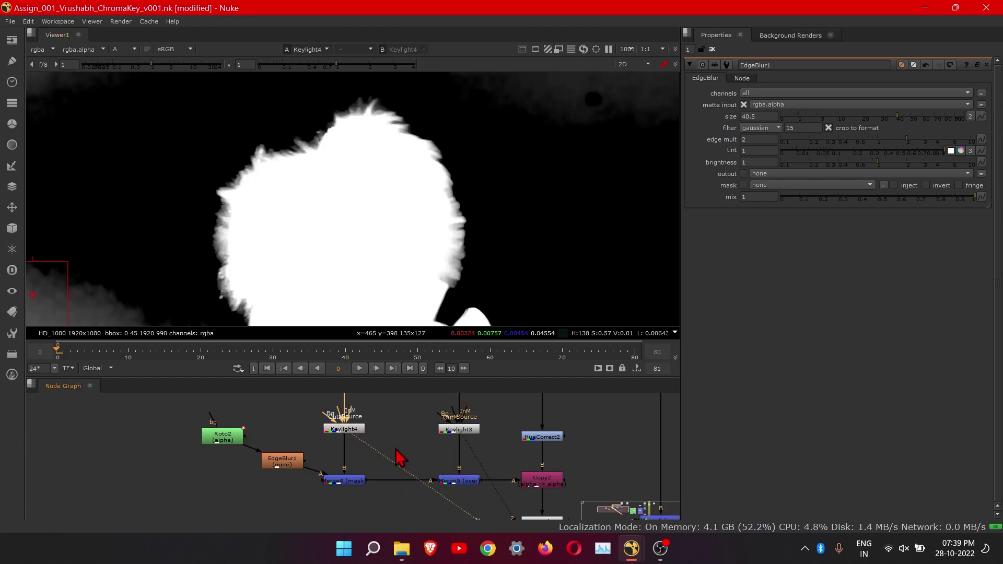
{"action": "left_click", "coordinate": [451, 480]}
{"action": "key", "text": "1"}
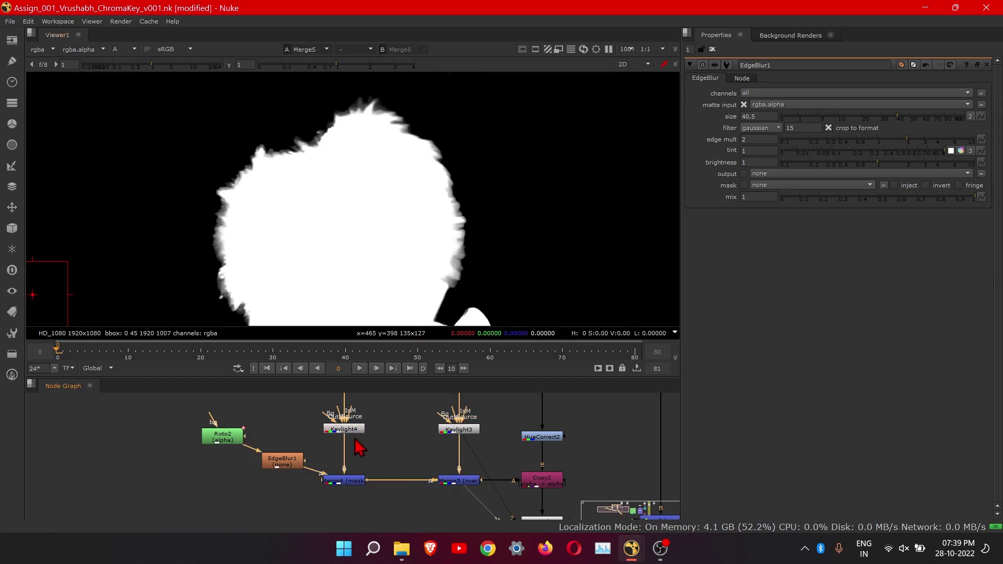
{"action": "left_click", "coordinate": [349, 432]}
{"action": "key", "text": "1"}
- View the alpha of the final Merge6 composite
{"action": "scroll", "coordinate": [433, 238], "scroll_direction": "down", "scroll_amount": 3}
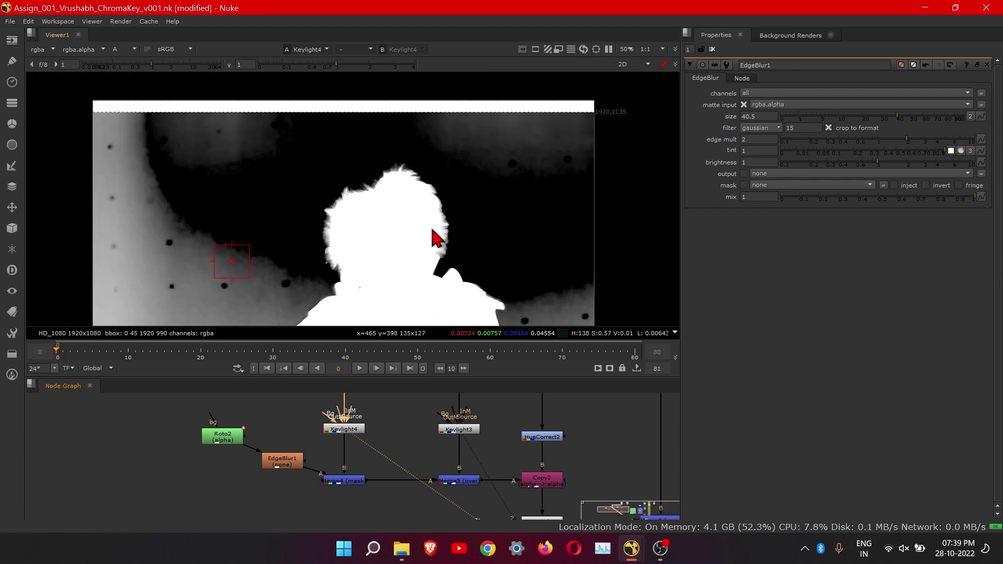
{"action": "scroll", "coordinate": [479, 436], "scroll_direction": "down", "scroll_amount": 3}
{"action": "left_click", "coordinate": [553, 448]}
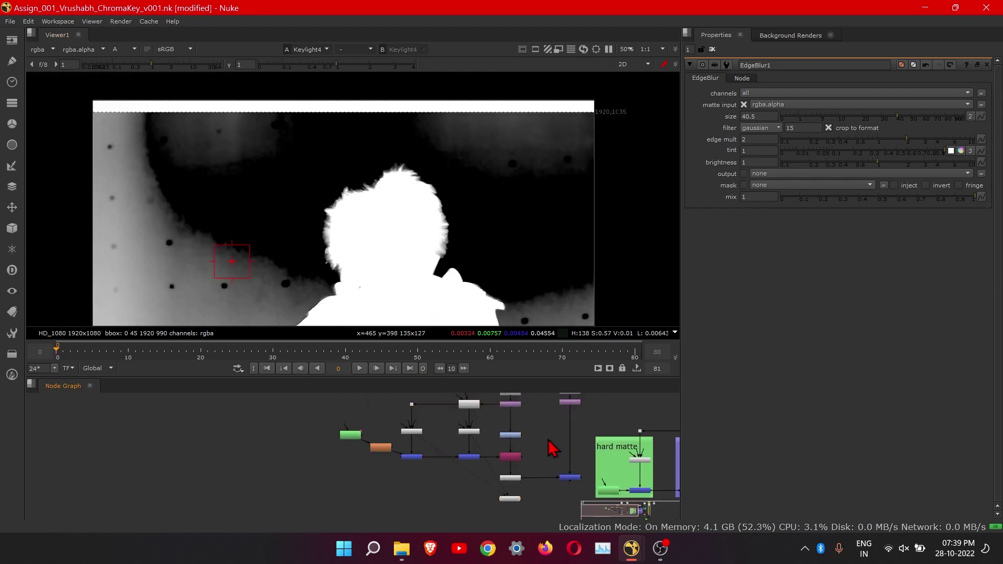
{"action": "scroll", "coordinate": [455, 478], "scroll_direction": "up", "scroll_amount": 4}
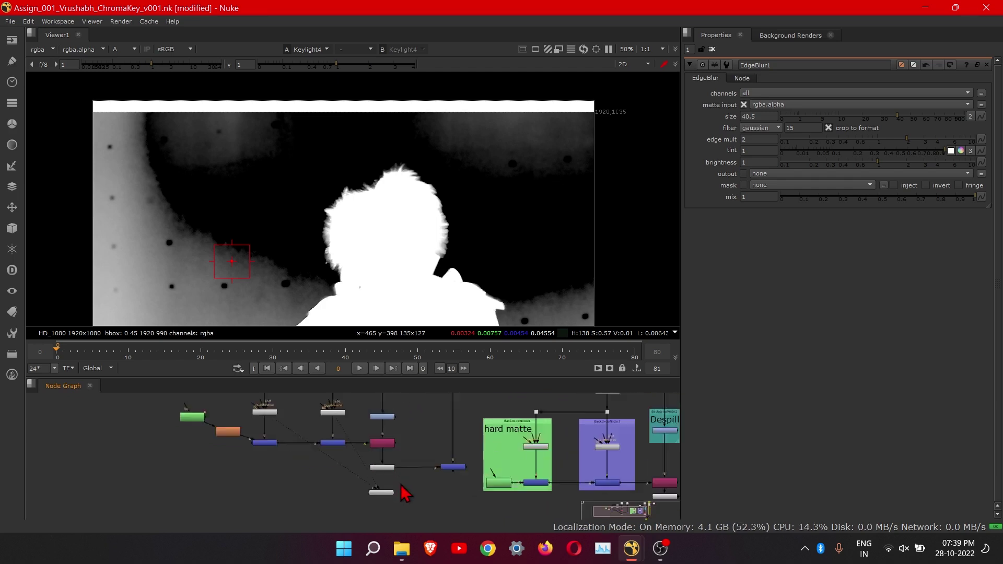
{"action": "left_click", "coordinate": [489, 458]}
{"action": "key", "text": "1"}
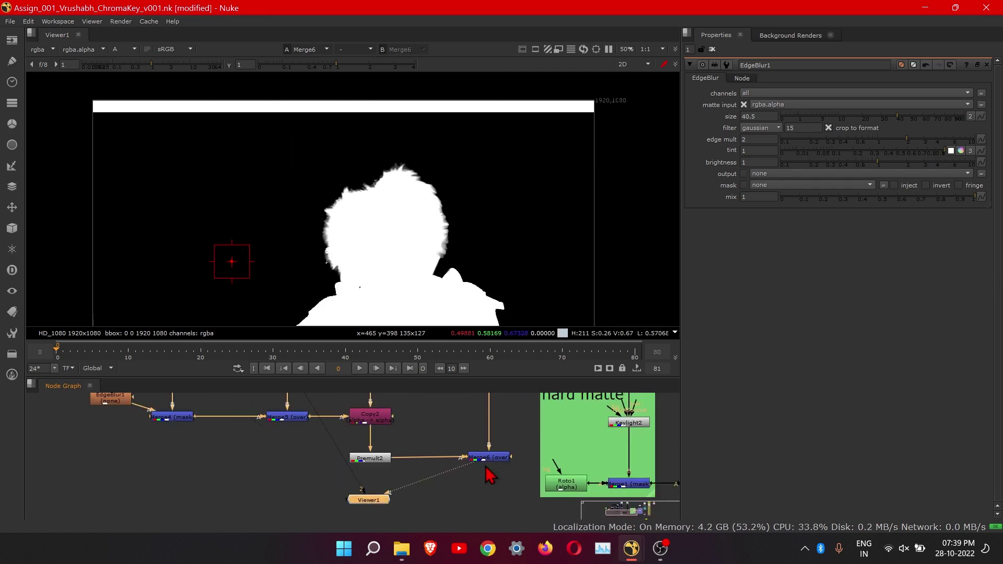
- Place Viewer1 directly below Merge6 in the node graph and connect it to Merge6 again
{"action": "left_click_drag", "start_coordinate": [383, 507], "coordinate": [442, 493]}
{"action": "left_click", "coordinate": [481, 464]}
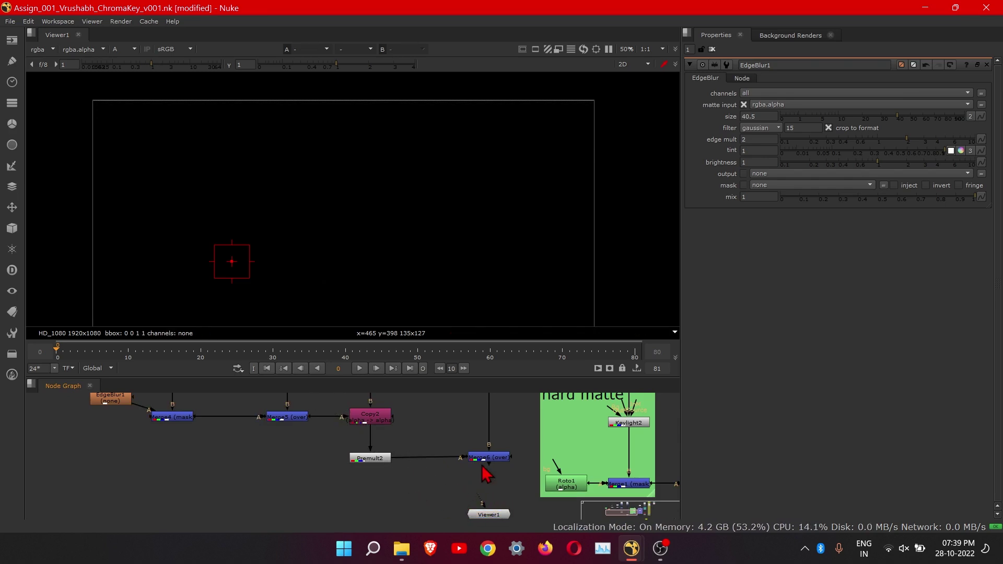
{"action": "left_click", "coordinate": [487, 460]}
{"action": "key", "text": "1"}
{"action": "scroll", "coordinate": [425, 298], "scroll_direction": "down", "scroll_amount": 2}
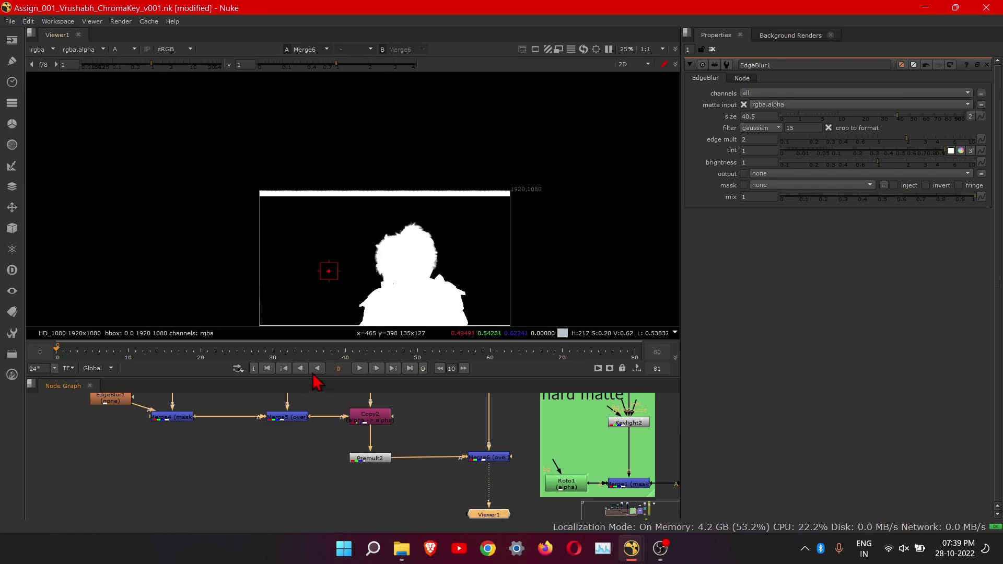
- View the Read4 green screen footage in colour, play it from frame 0 to frame 14, and examine the actor's edges
{"action": "middle_click_drag", "start_coordinate": [128, 406], "coordinate": [177, 438]}
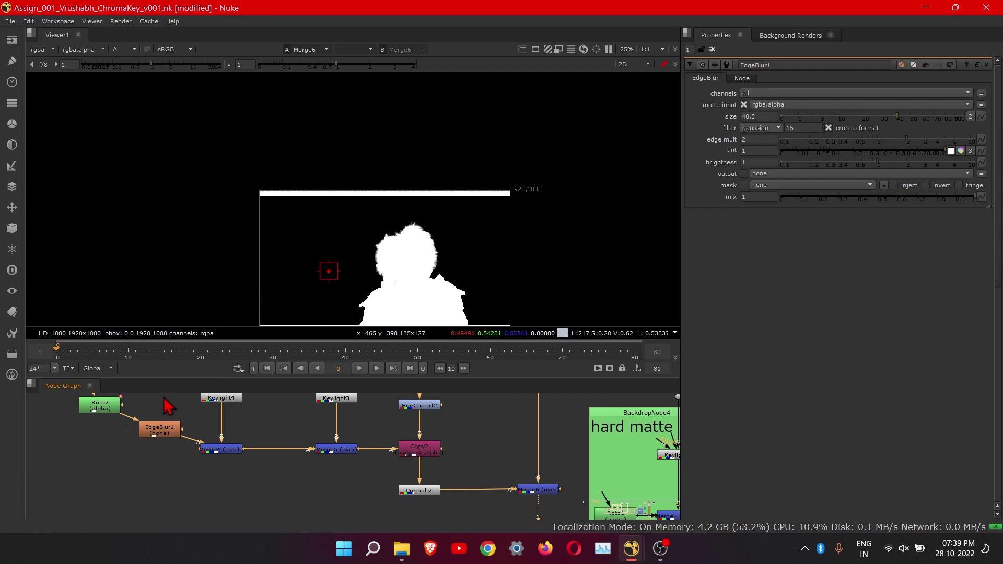
{"action": "scroll", "coordinate": [348, 426], "scroll_direction": "down", "scroll_amount": 4}
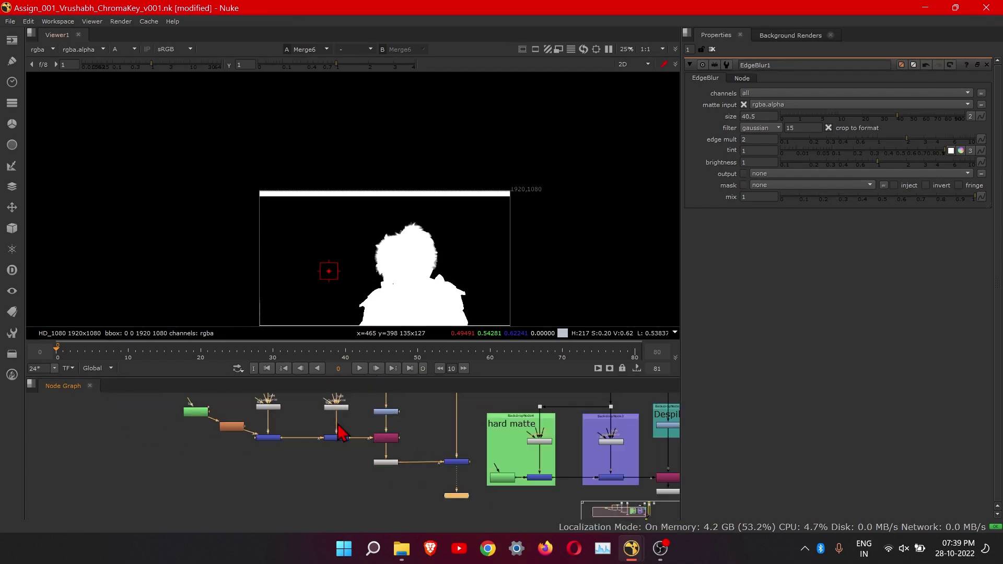
{"action": "left_click", "coordinate": [386, 416], "text": "ctrl+shift"}
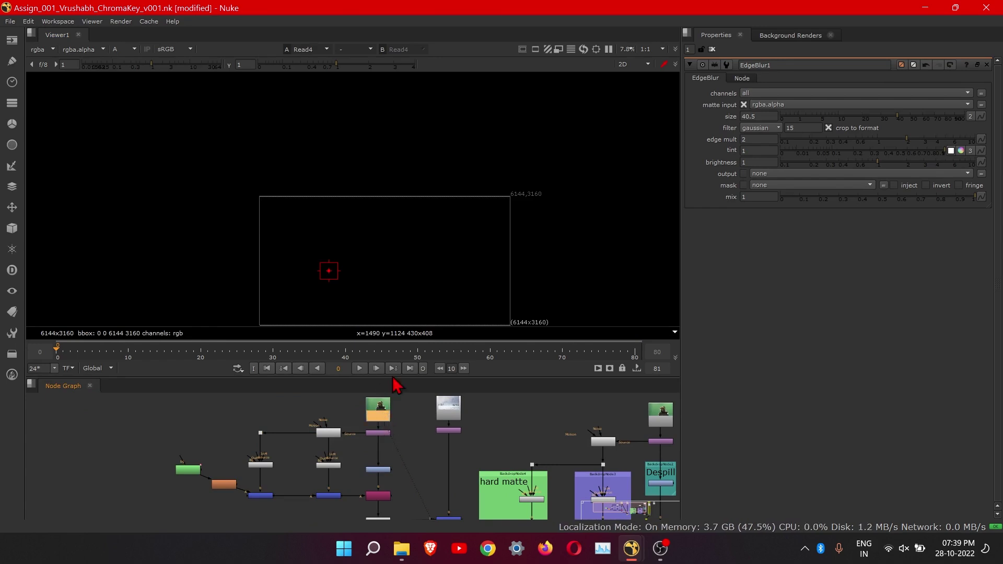
{"action": "key", "text": "a"}
{"action": "left_click", "coordinate": [360, 369]}
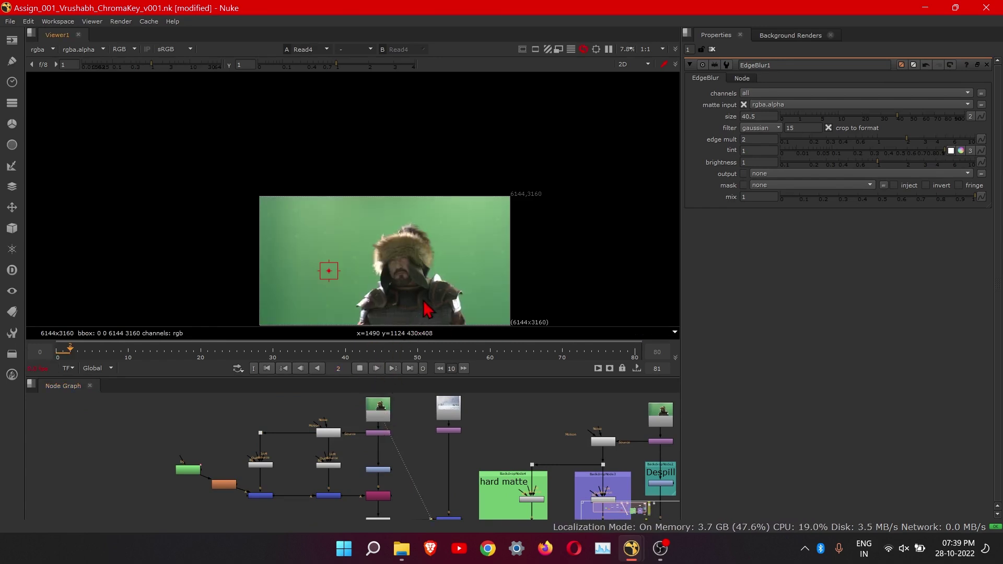
{"action": "scroll", "coordinate": [408, 242], "scroll_direction": "up", "scroll_amount": 5}
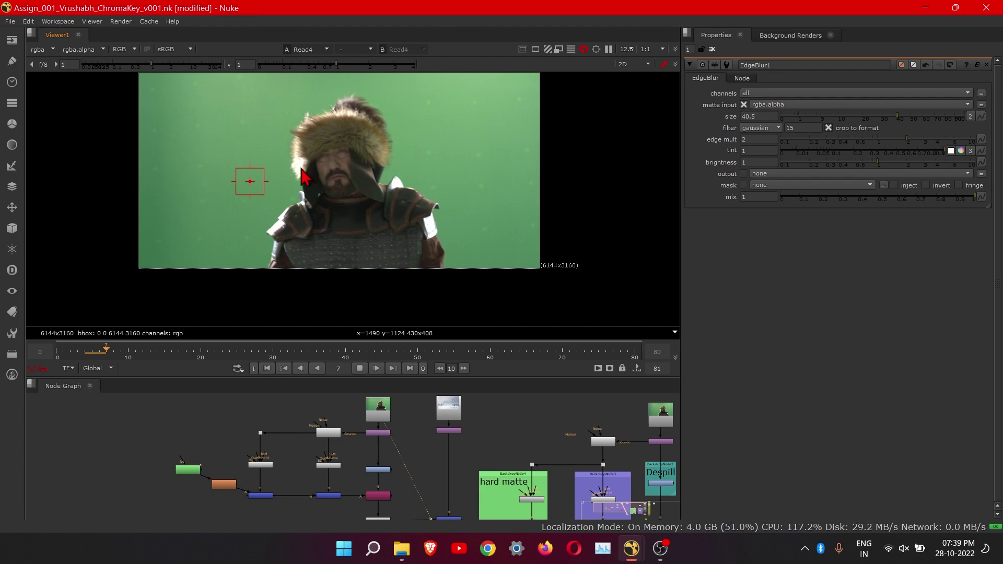
{"action": "left_click", "coordinate": [360, 369]}
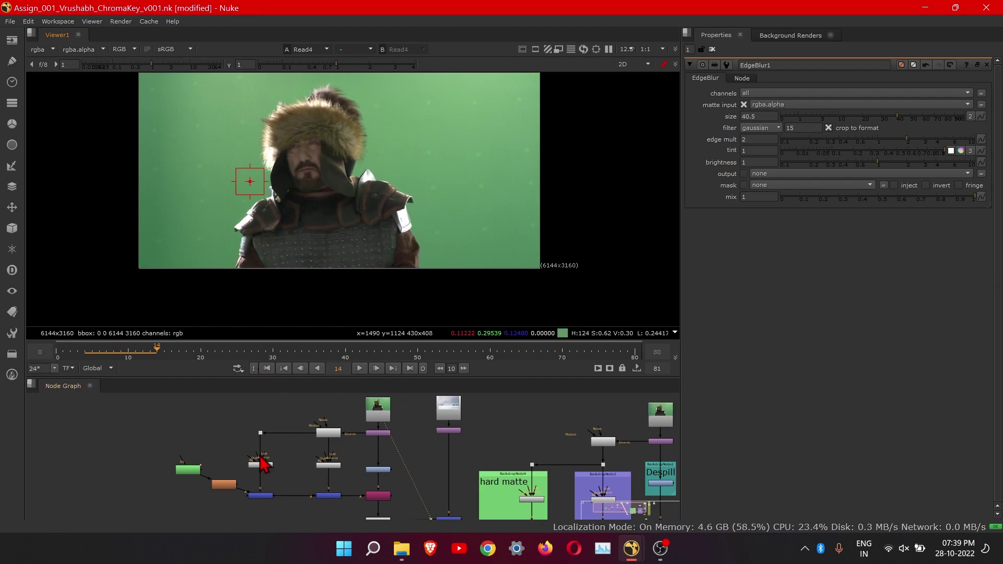
{"action": "scroll", "coordinate": [447, 213], "scroll_direction": "up", "scroll_amount": 3}
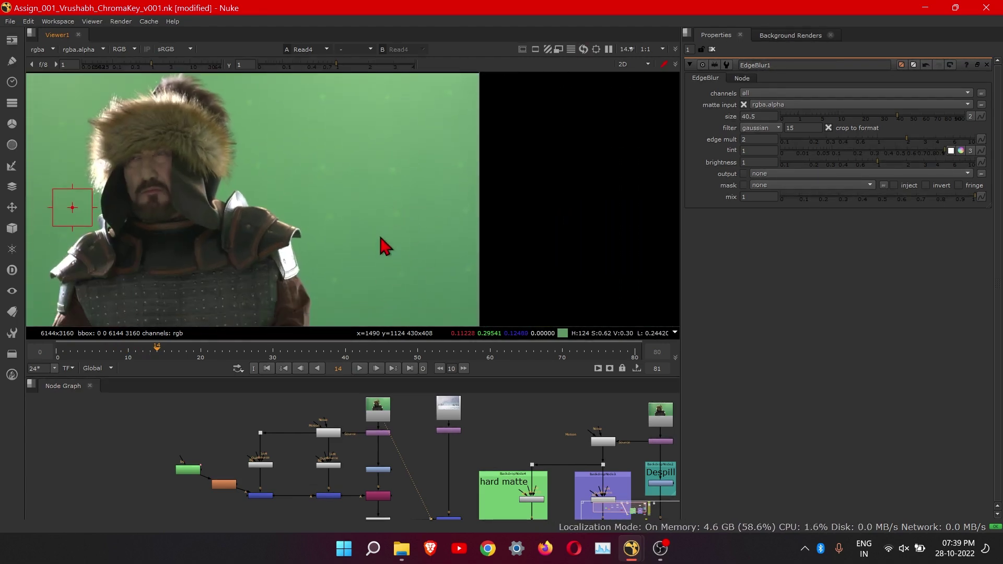
{"action": "scroll", "coordinate": [380, 240], "scroll_direction": "down", "scroll_amount": 3}
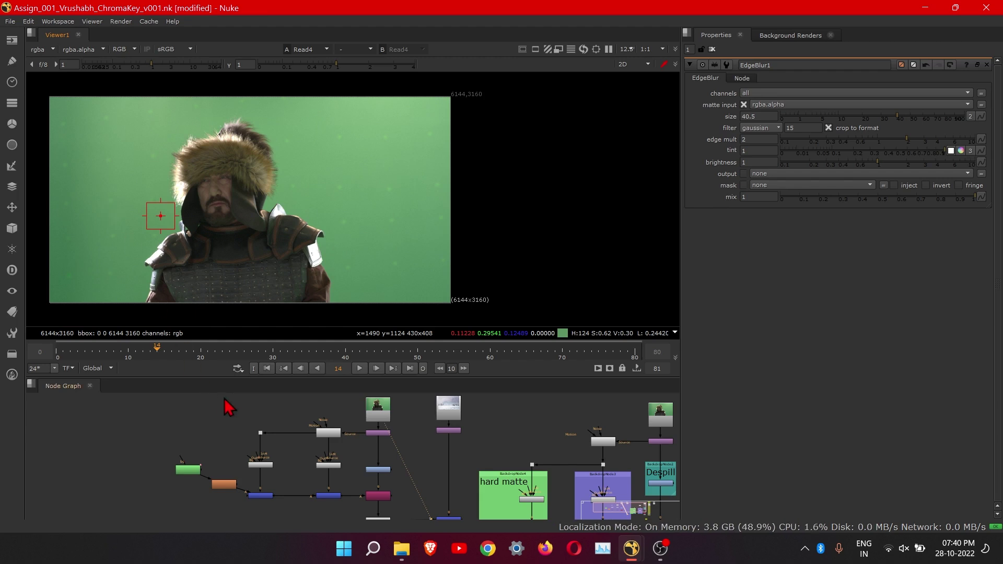
{"action": "scroll", "coordinate": [251, 470], "scroll_direction": "up", "scroll_amount": 5}
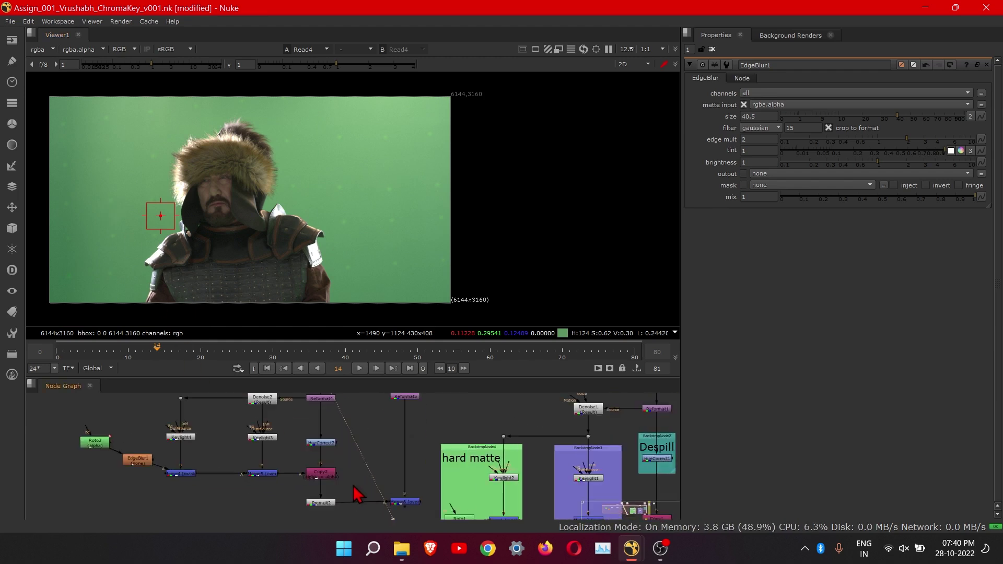
- Enlarge the node graph to full window and review the original keying setup, from the hard matte and despill backdrops to the Merge3 composite
{"action": "scroll", "coordinate": [301, 461], "scroll_direction": "down", "scroll_amount": 3}
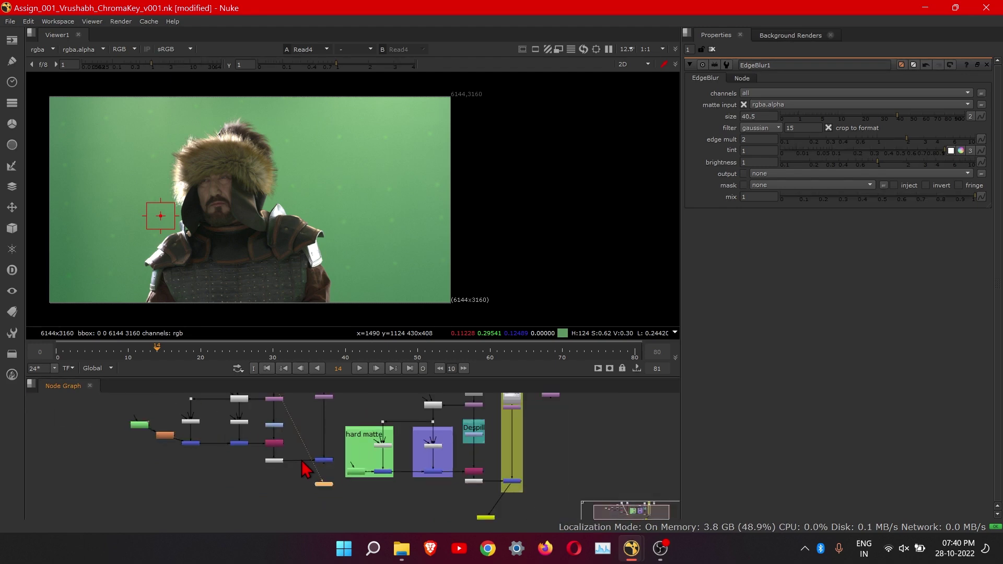
{"action": "middle_click_drag", "start_coordinate": [454, 469], "coordinate": [331, 449]}
{"action": "scroll", "coordinate": [343, 454], "scroll_direction": "up", "scroll_amount": 3}
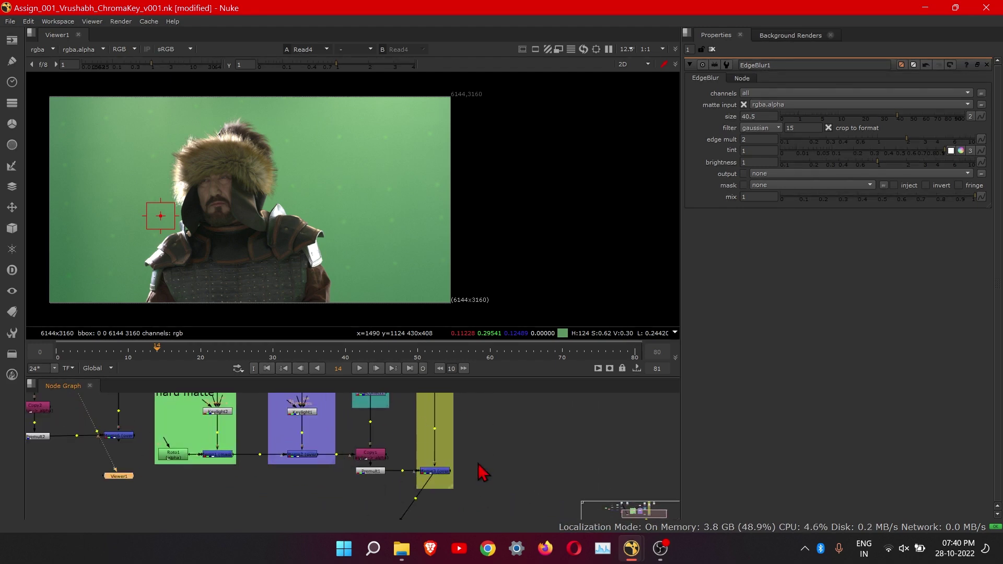
{"action": "key", "text": "space"}
{"action": "middle_click_drag", "start_coordinate": [320, 374], "coordinate": [465, 273]}
{"action": "scroll", "coordinate": [407, 351], "scroll_direction": "up", "scroll_amount": 3}
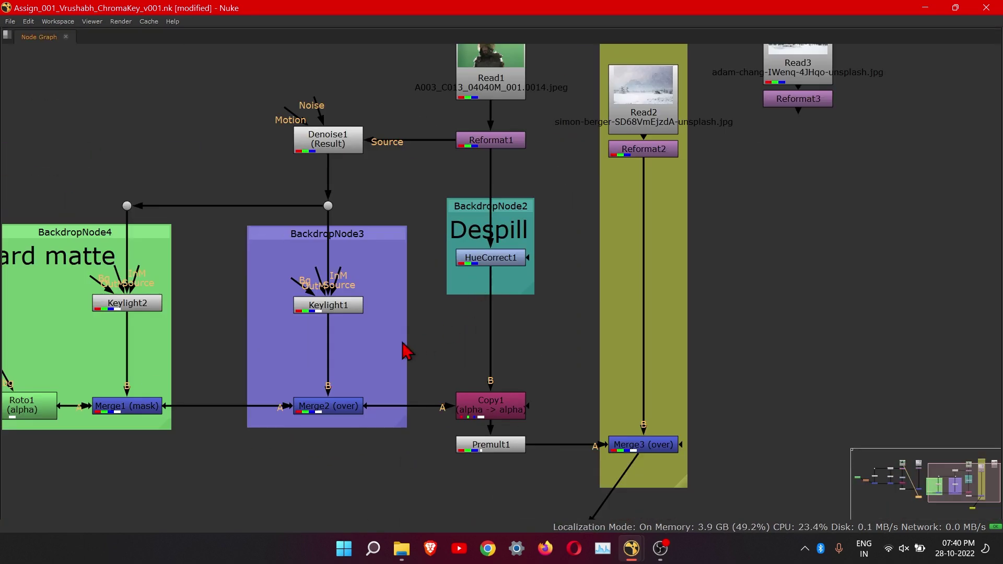
{"action": "scroll", "coordinate": [405, 349], "scroll_direction": "down", "scroll_amount": 3}
{"action": "scroll", "coordinate": [403, 347], "scroll_direction": "up", "scroll_amount": 2}
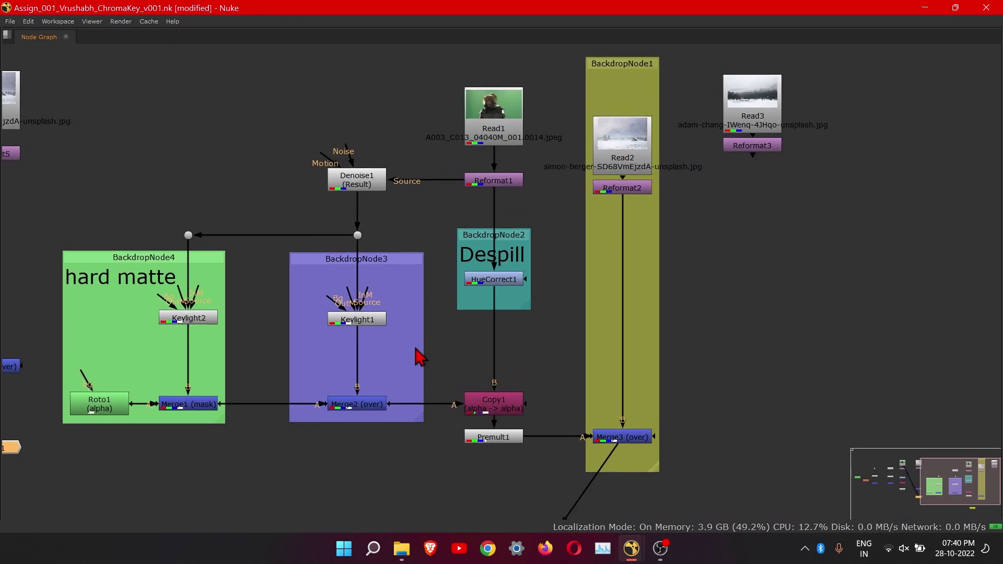
{"action": "middle_click_drag", "start_coordinate": [420, 358], "coordinate": [430, 331]}
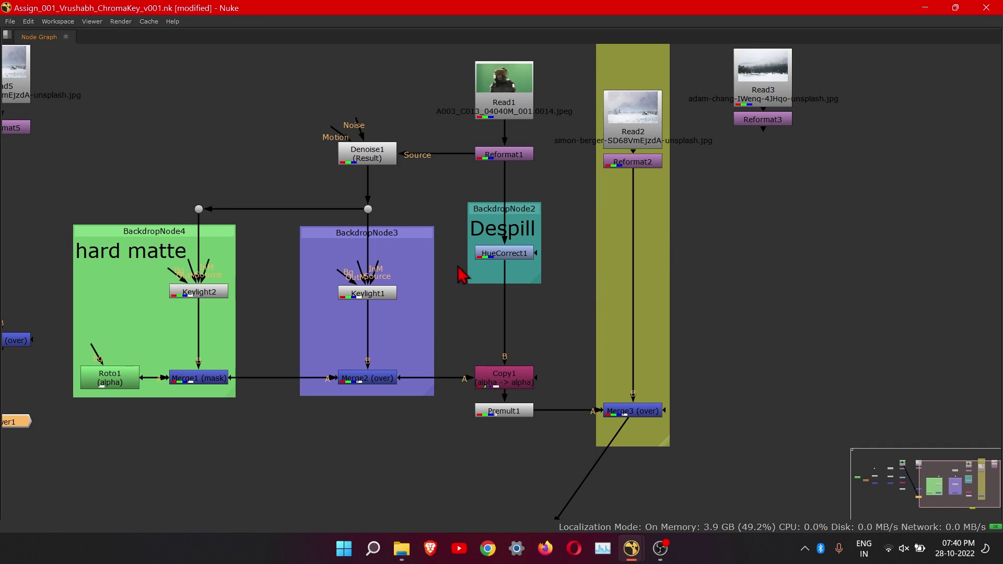
{"action": "middle_click_drag", "start_coordinate": [477, 288], "coordinate": [487, 308]}
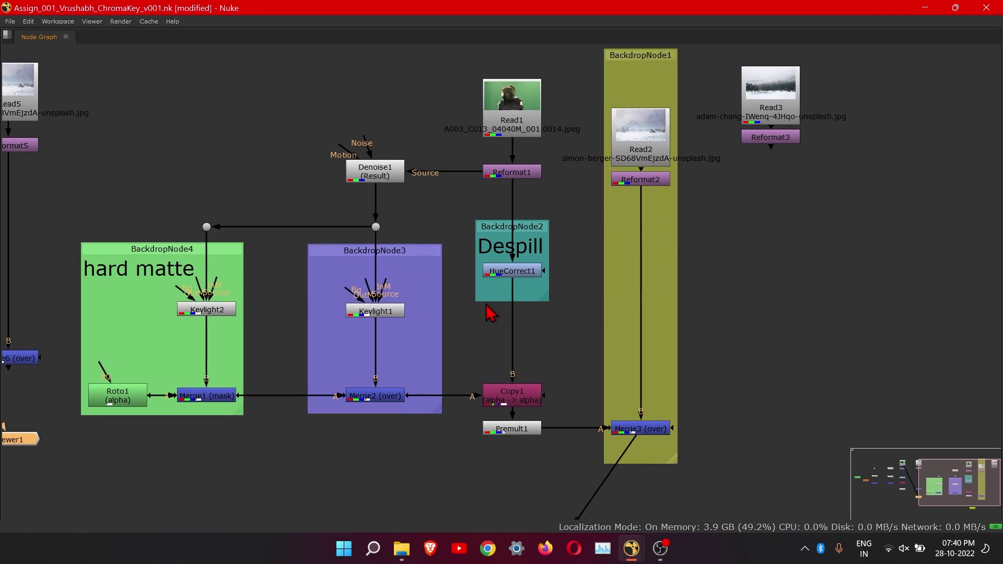